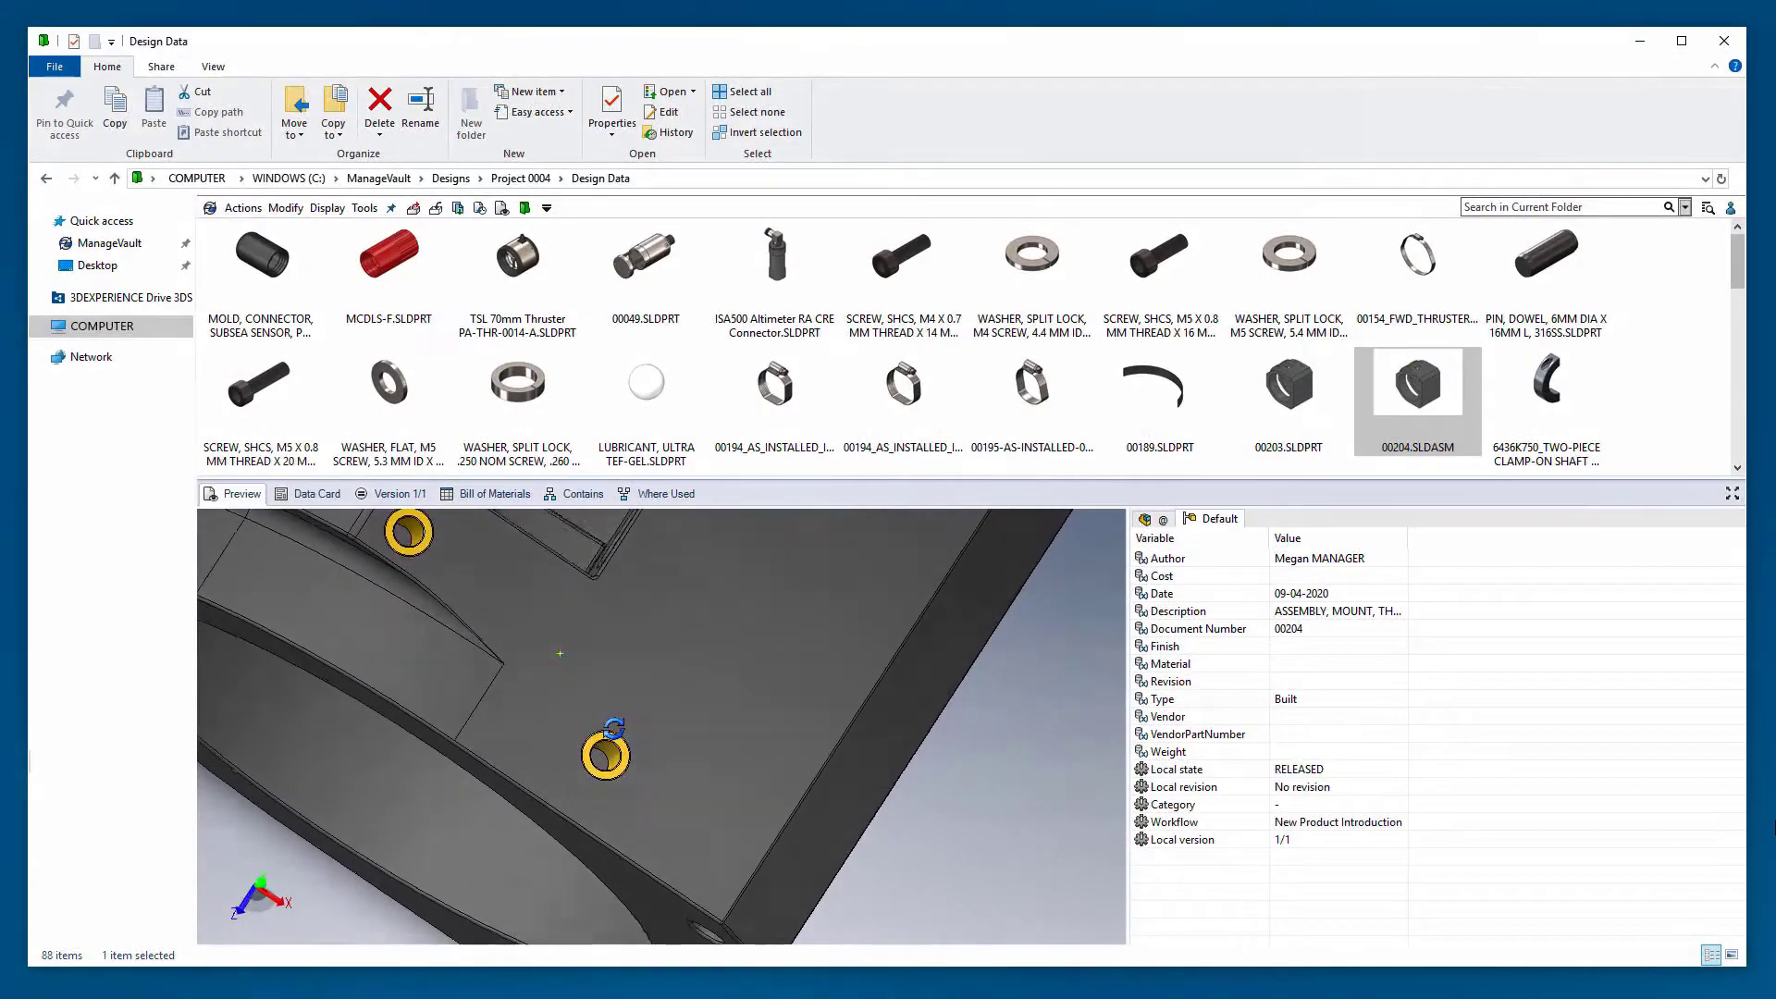
# - Rotate the 00204.SLDASM preview and review its File Data Card in Properties
pyautogui.moveTo(613, 727); pyautogui.dragTo(572, 668)
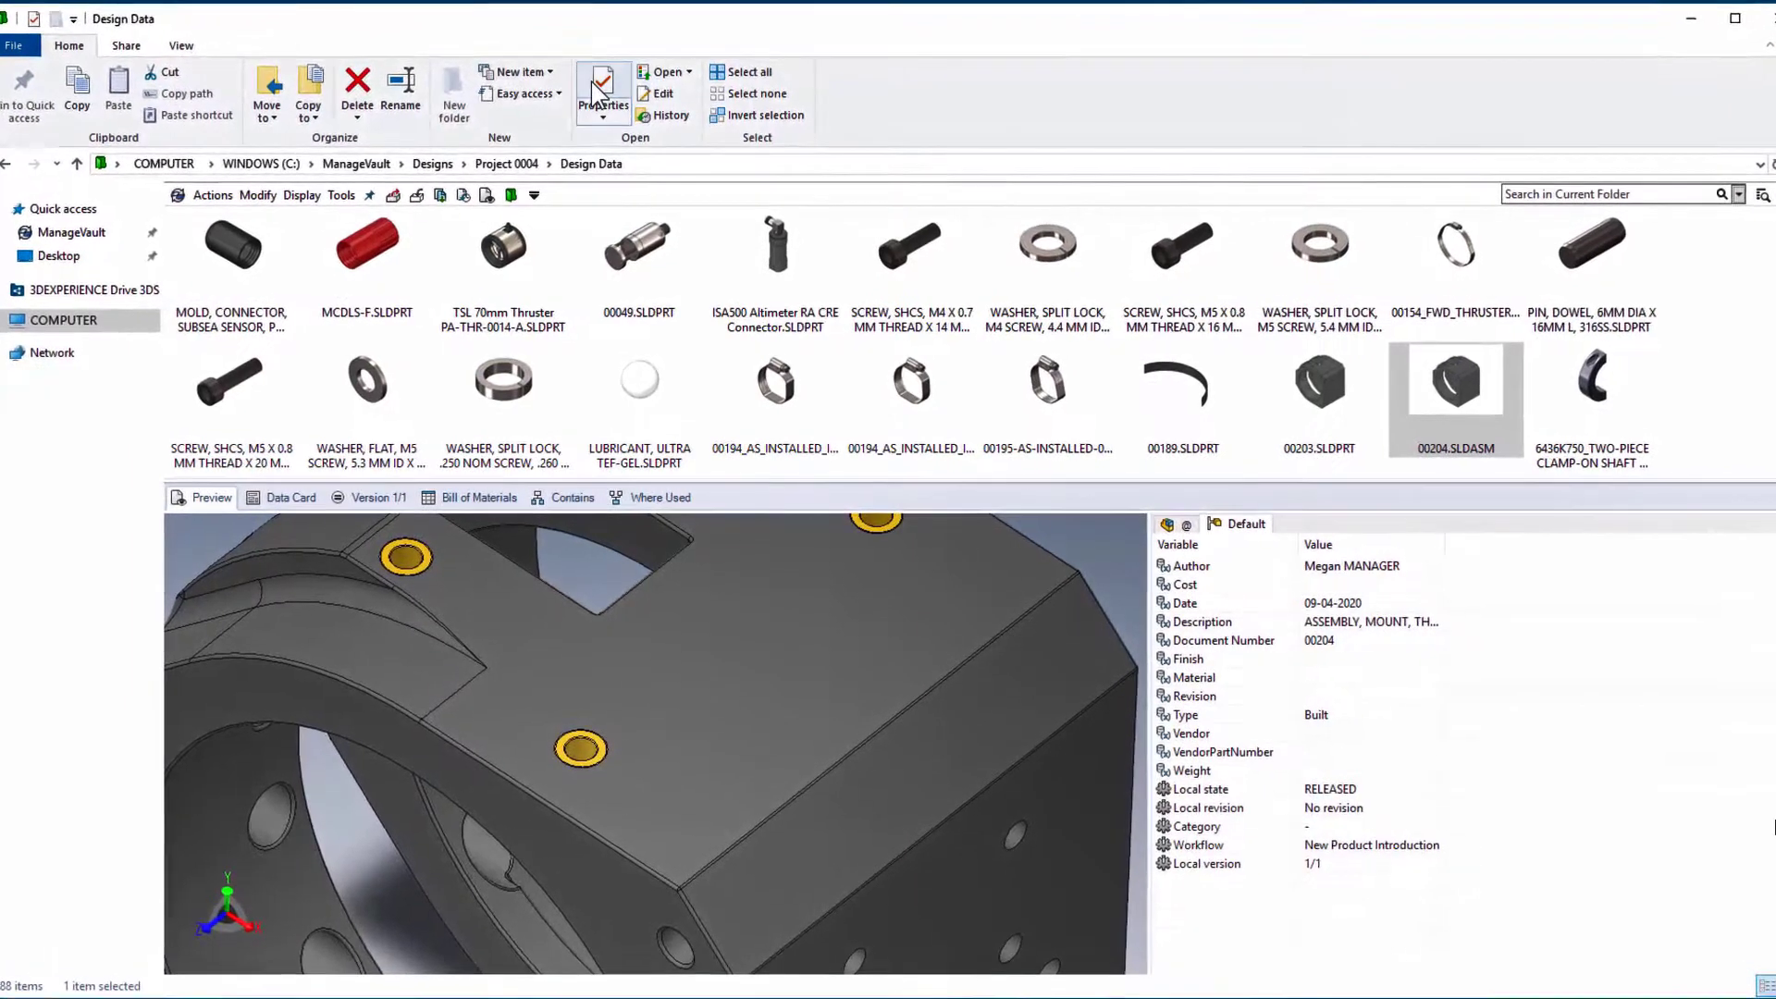
pyautogui.click(598, 88)
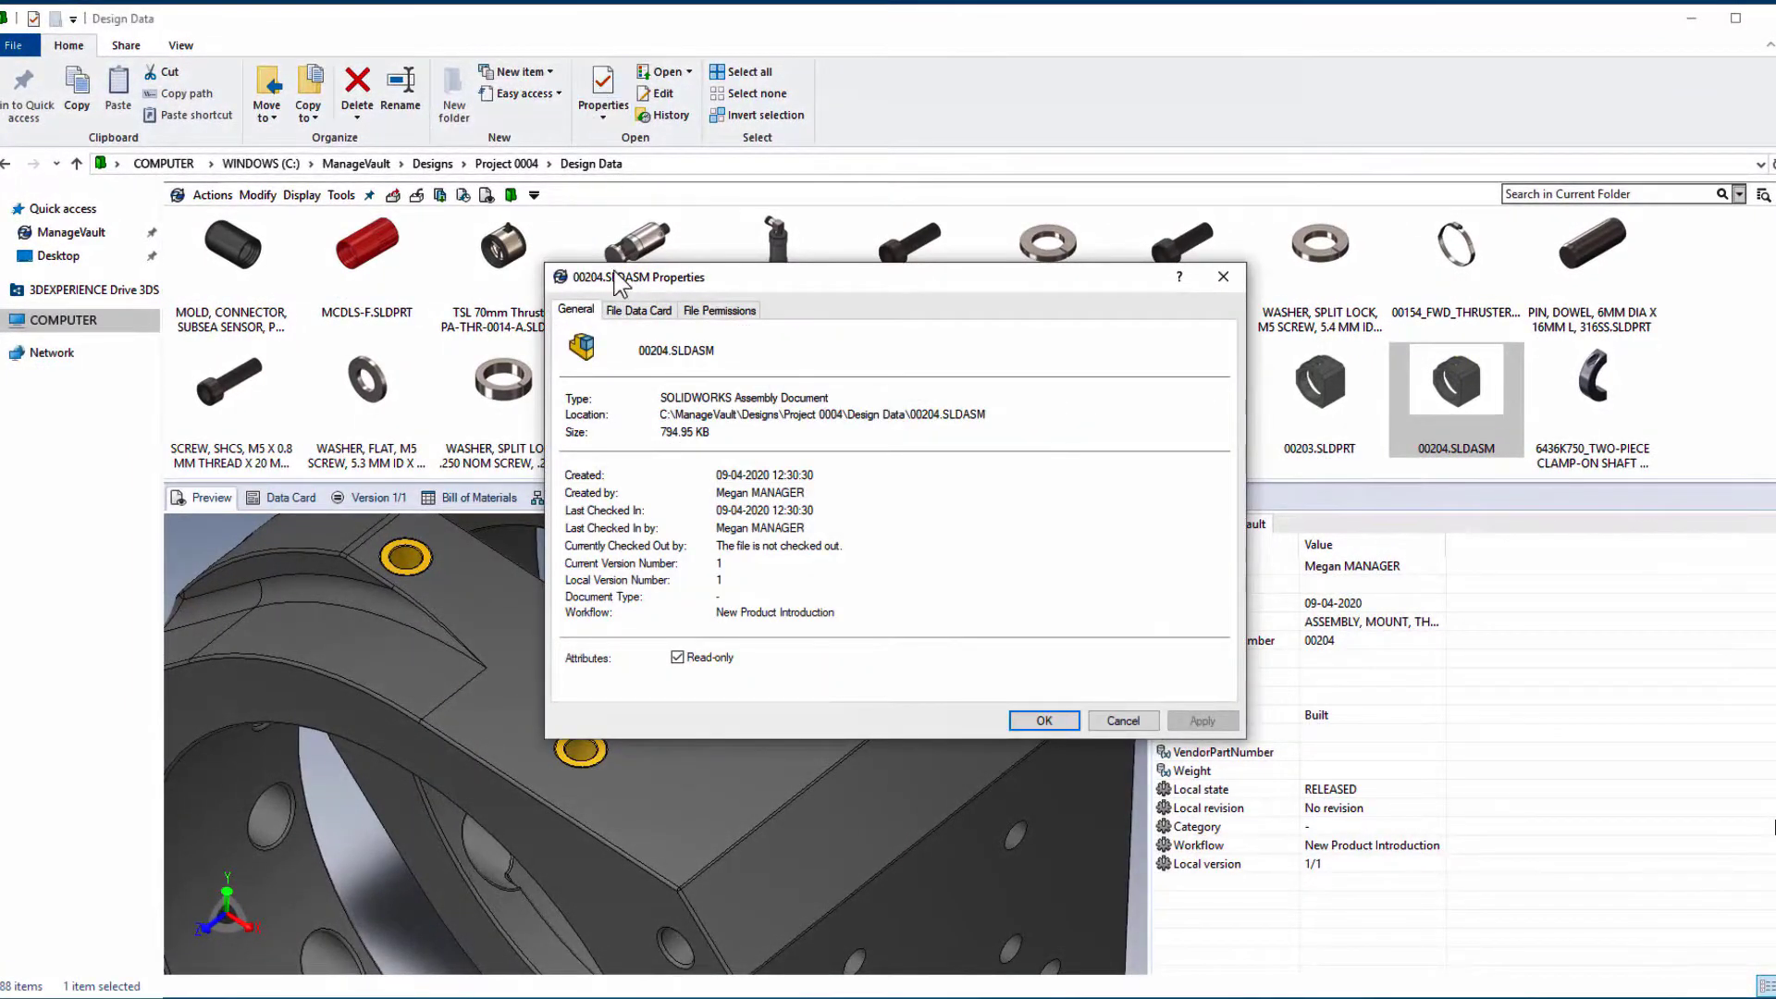
pyautogui.click(641, 314)
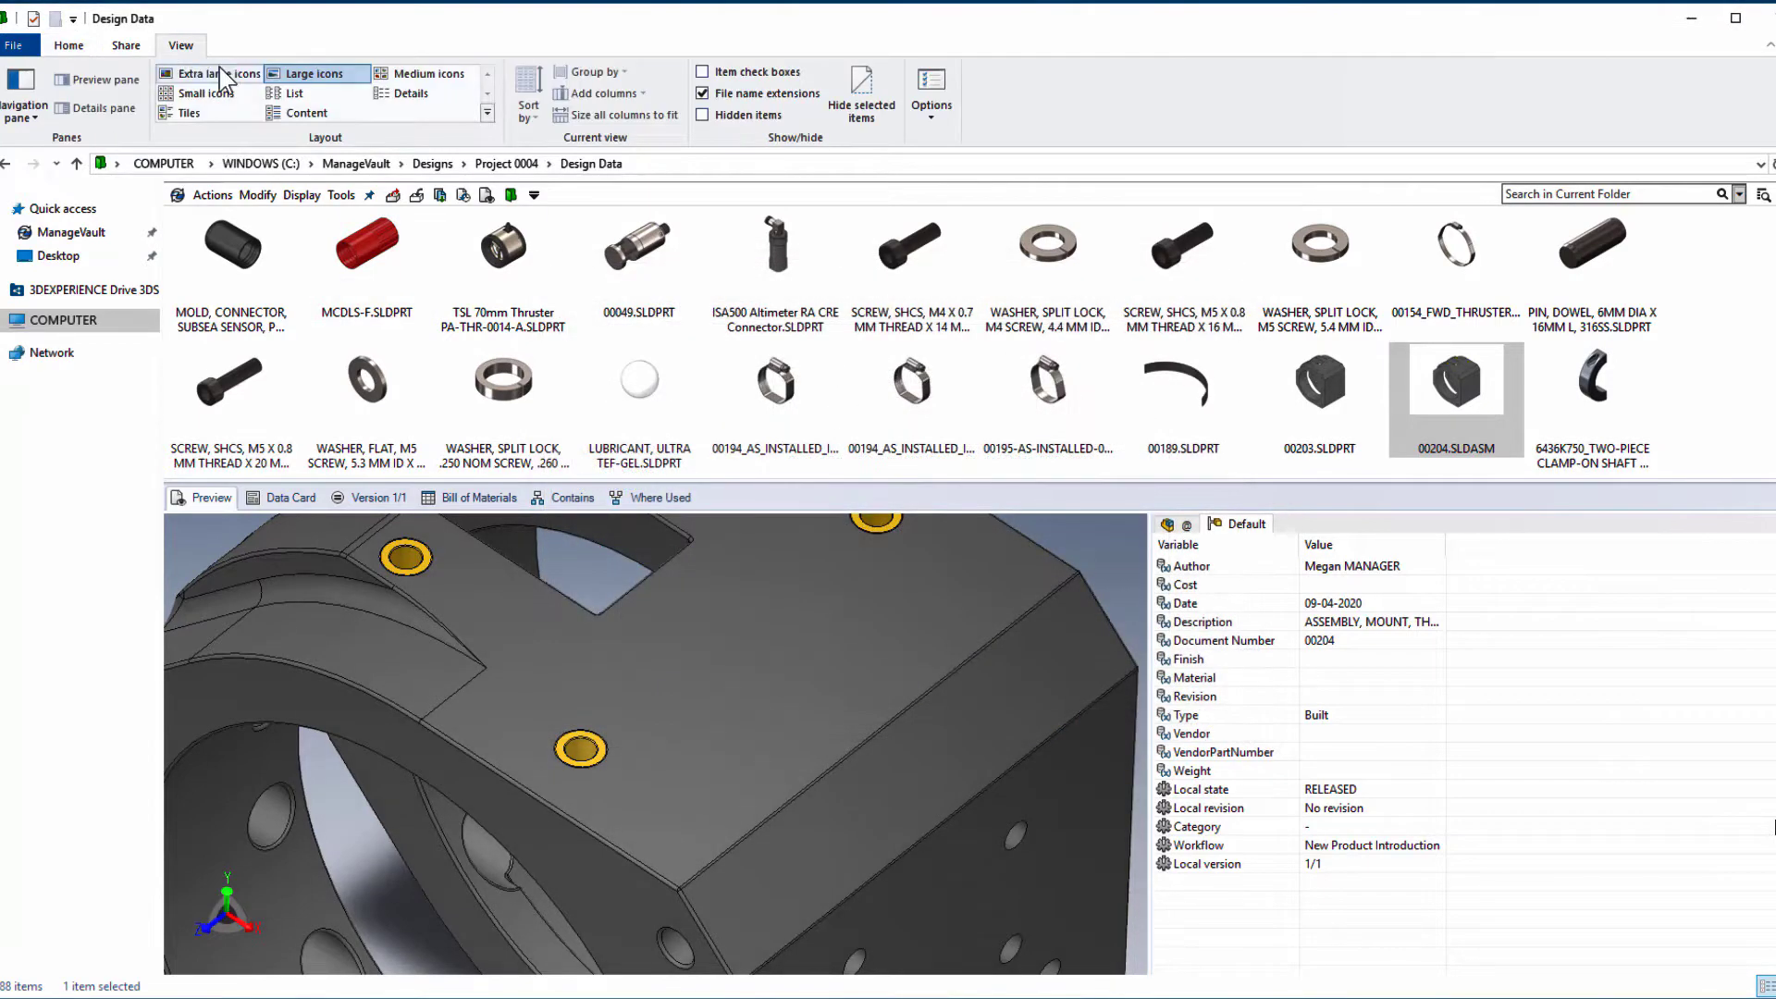
# - Close the file properties and show Design Data in Details view
pyautogui.hotkey('ctrl', 'shift', '1')
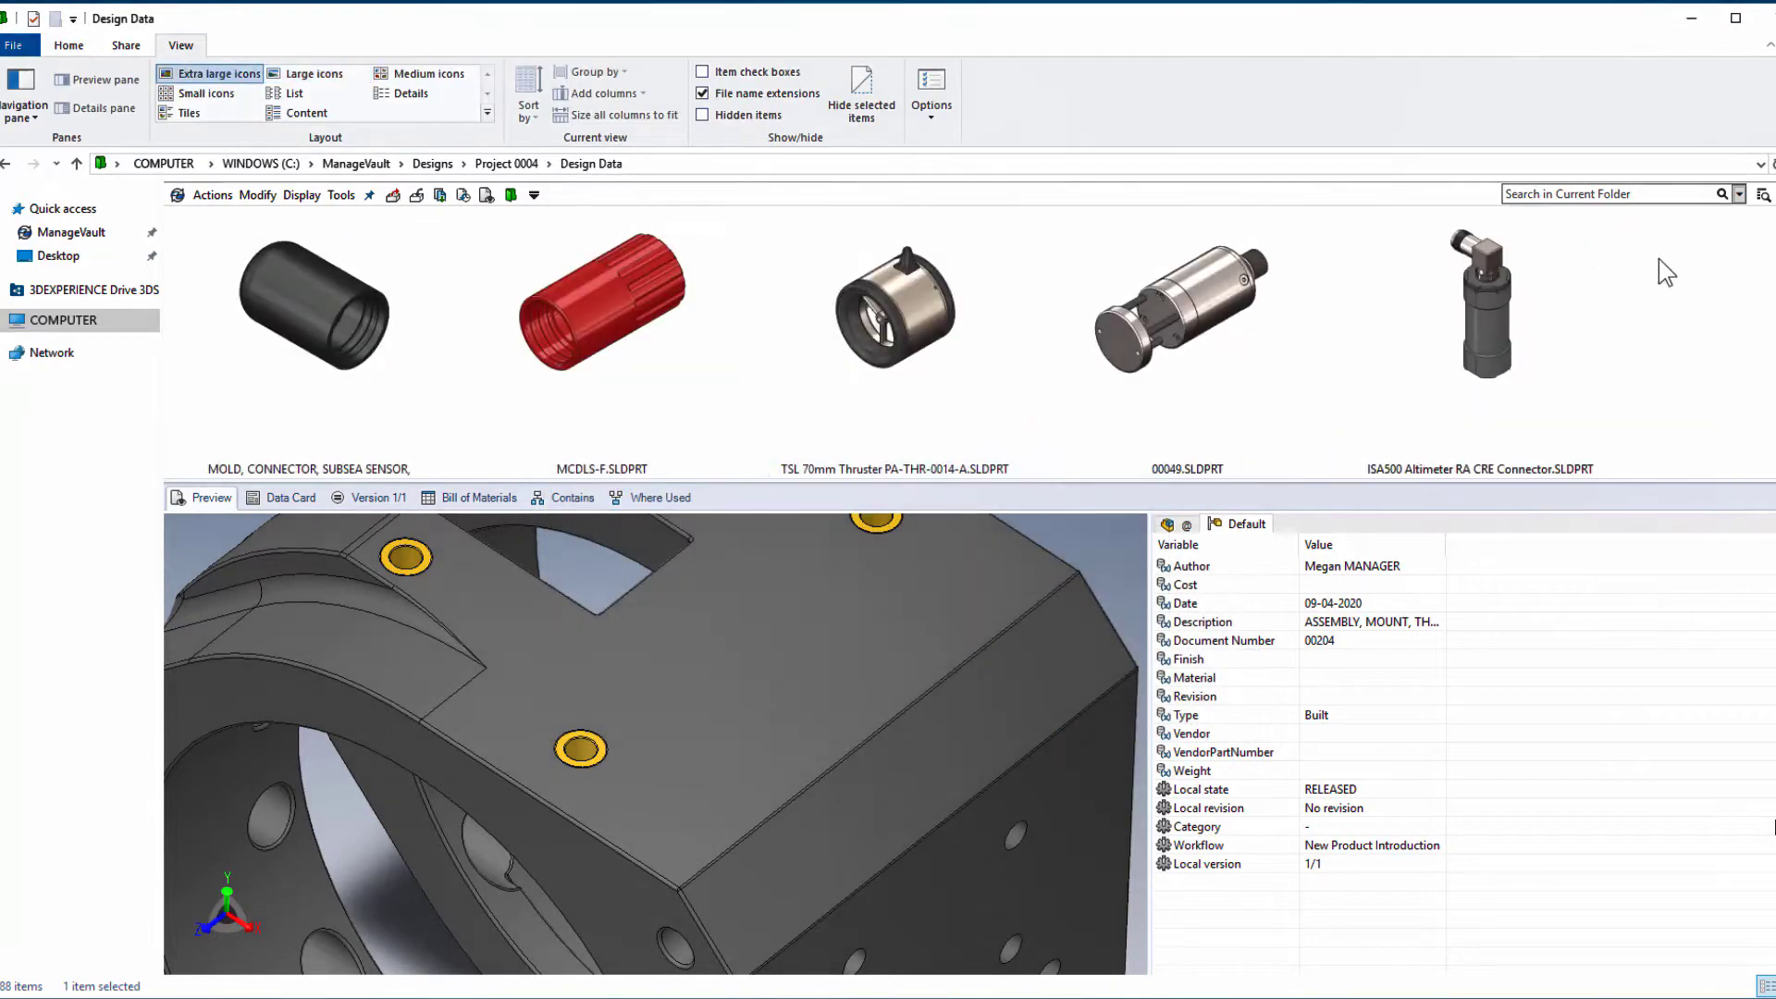
pyautogui.scroll(15, 962, 342)
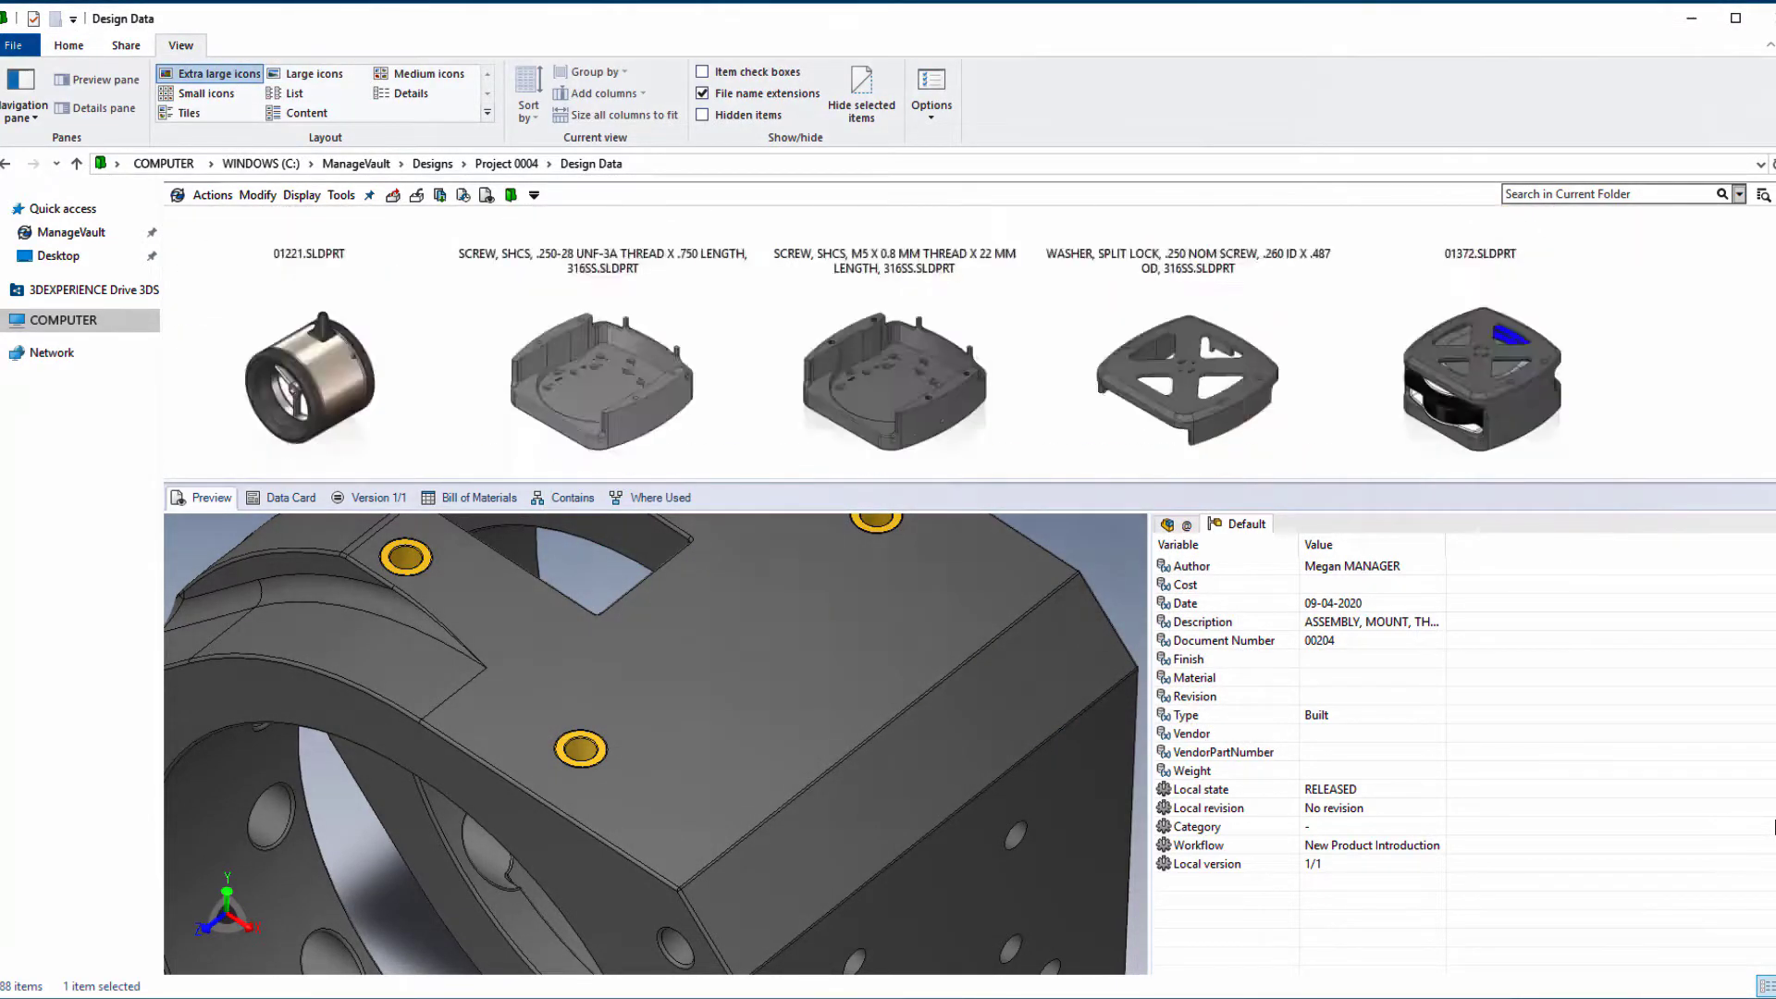
pyautogui.scroll(-1, 962, 342)
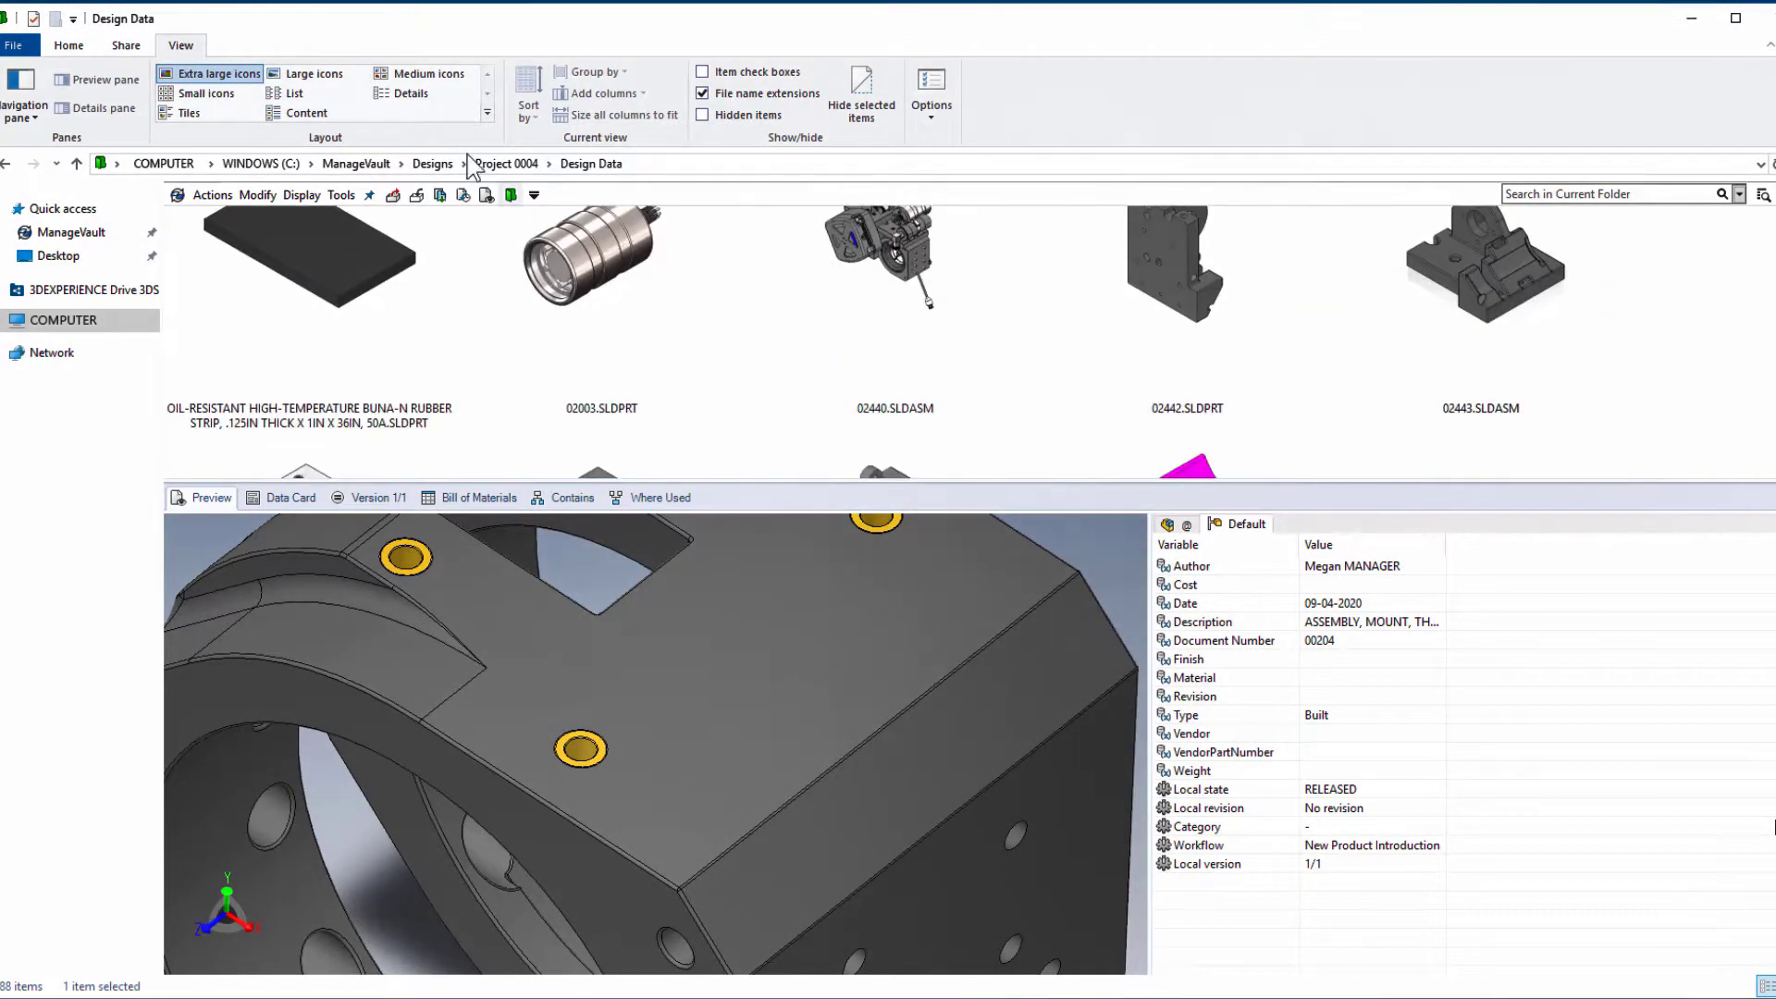
pyautogui.click(411, 94)
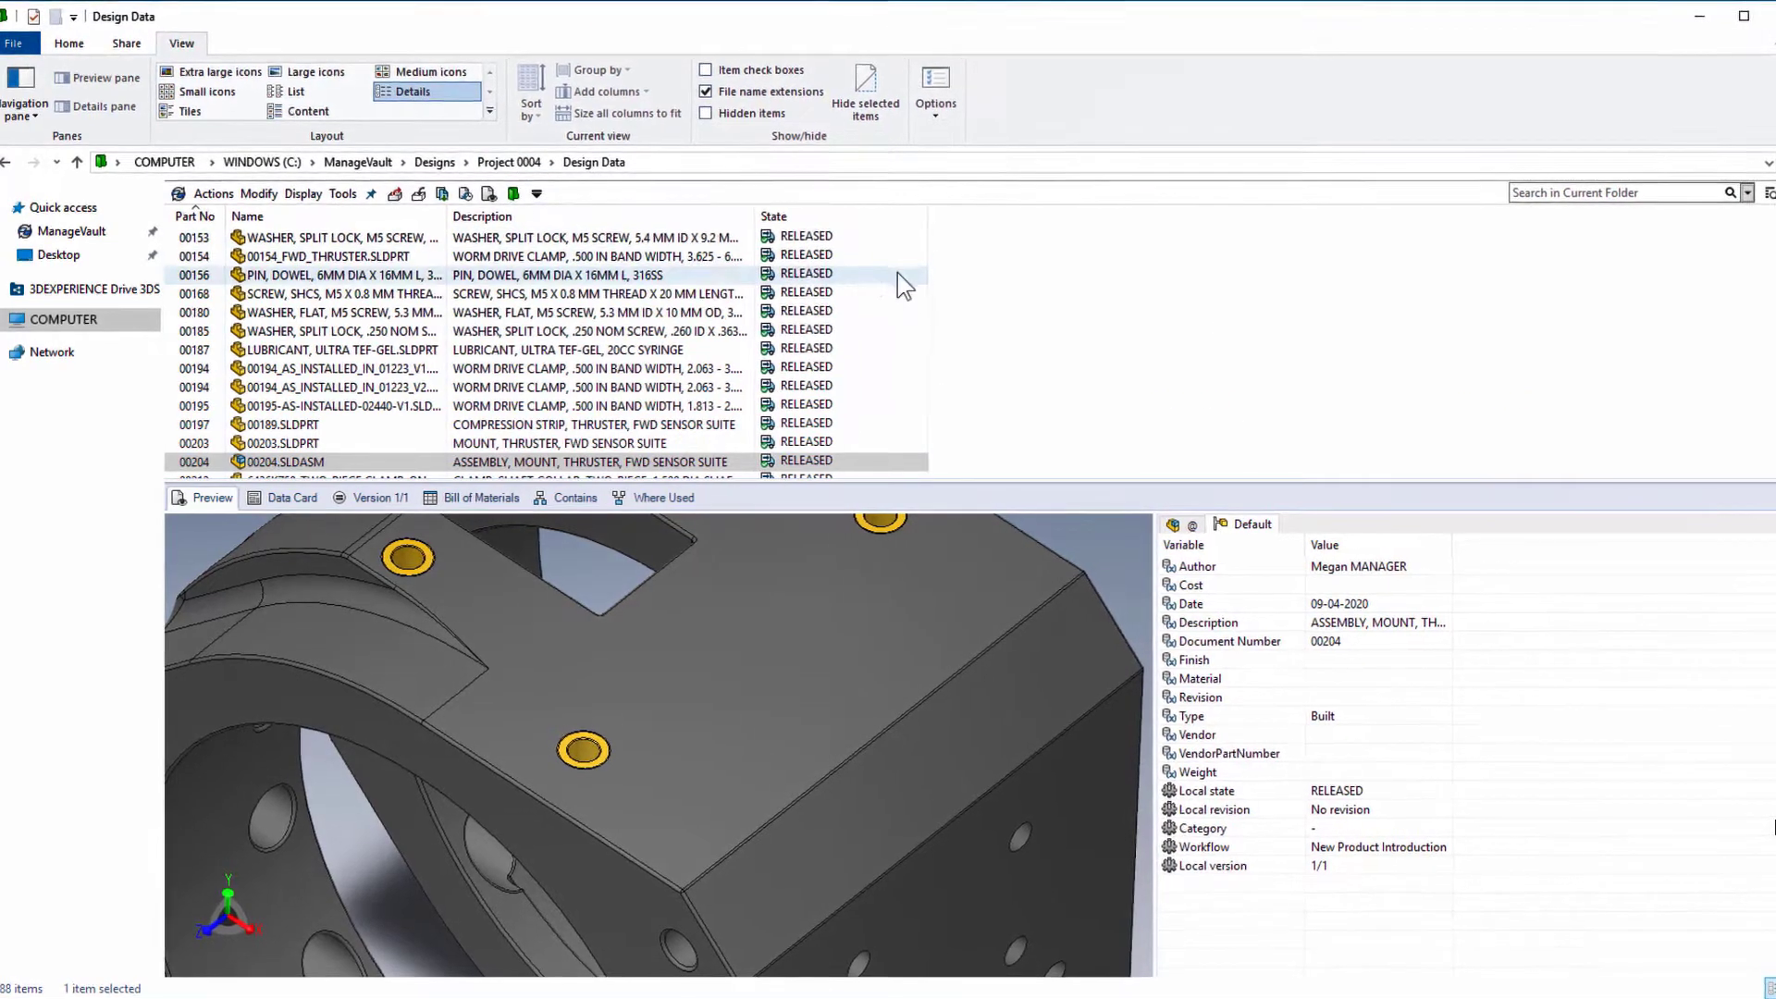
# - Select 02445.SLDPRT and sort the file list by State
pyautogui.scroll(-5, 953, 296)
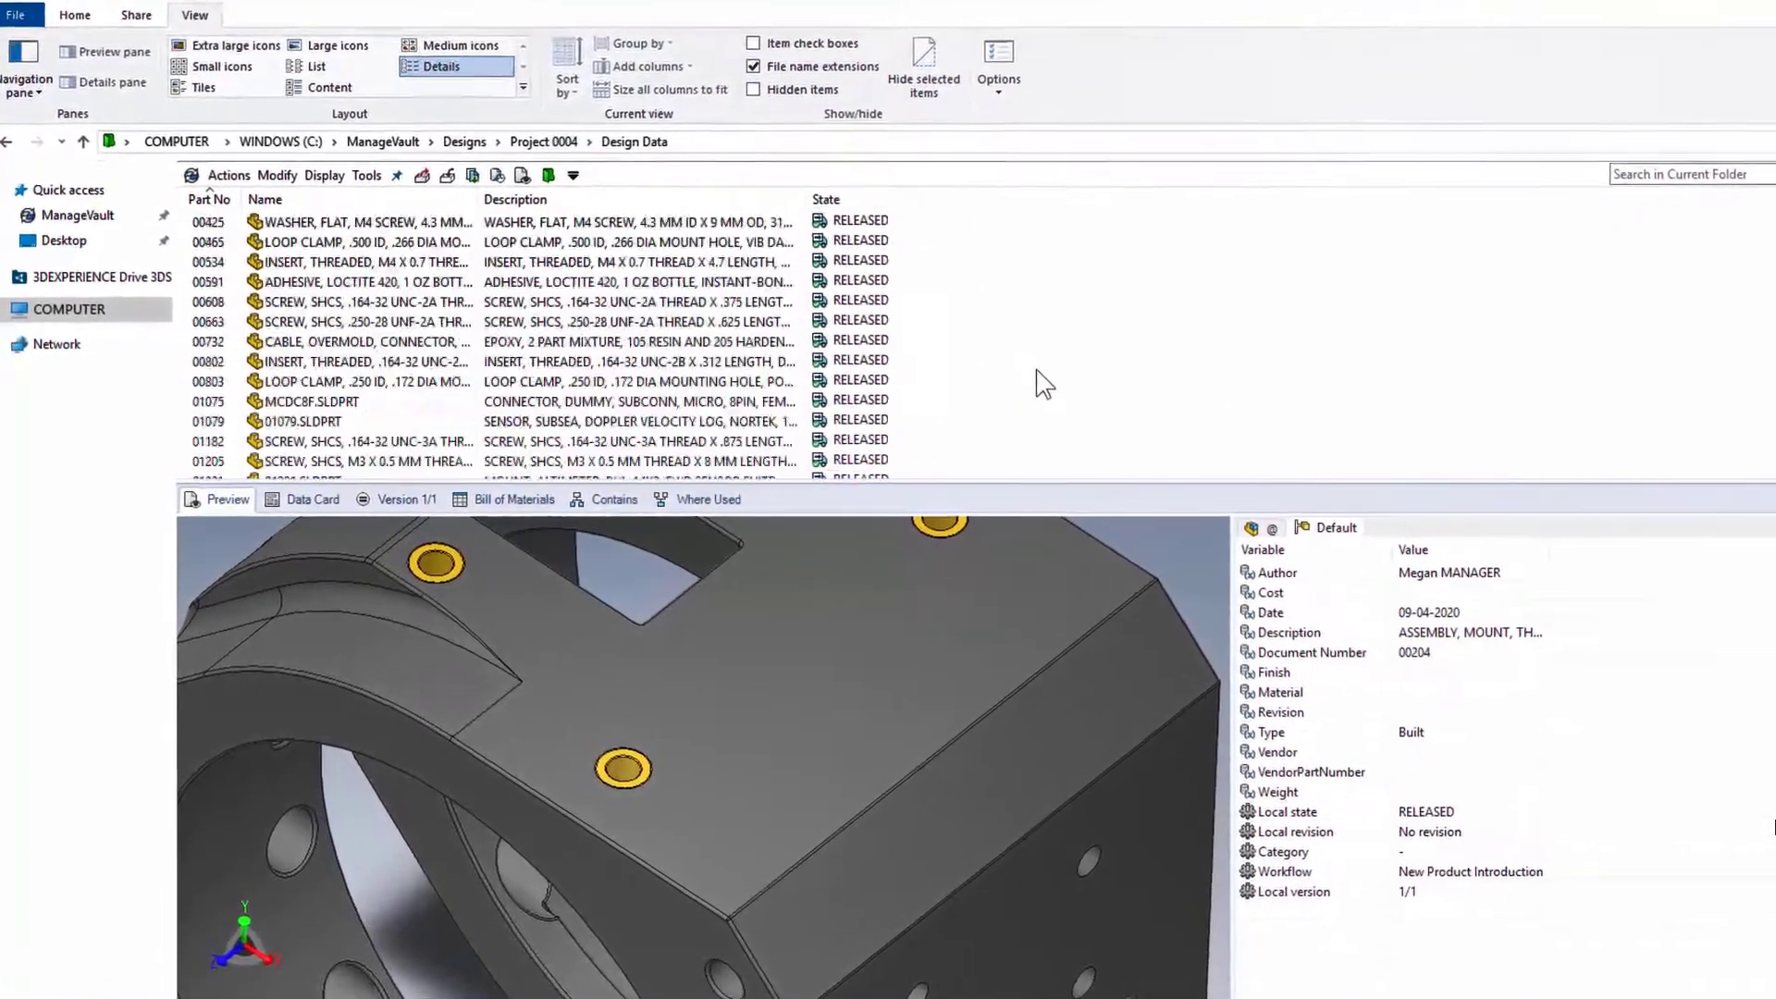
pyautogui.scroll(-5, 1045, 379)
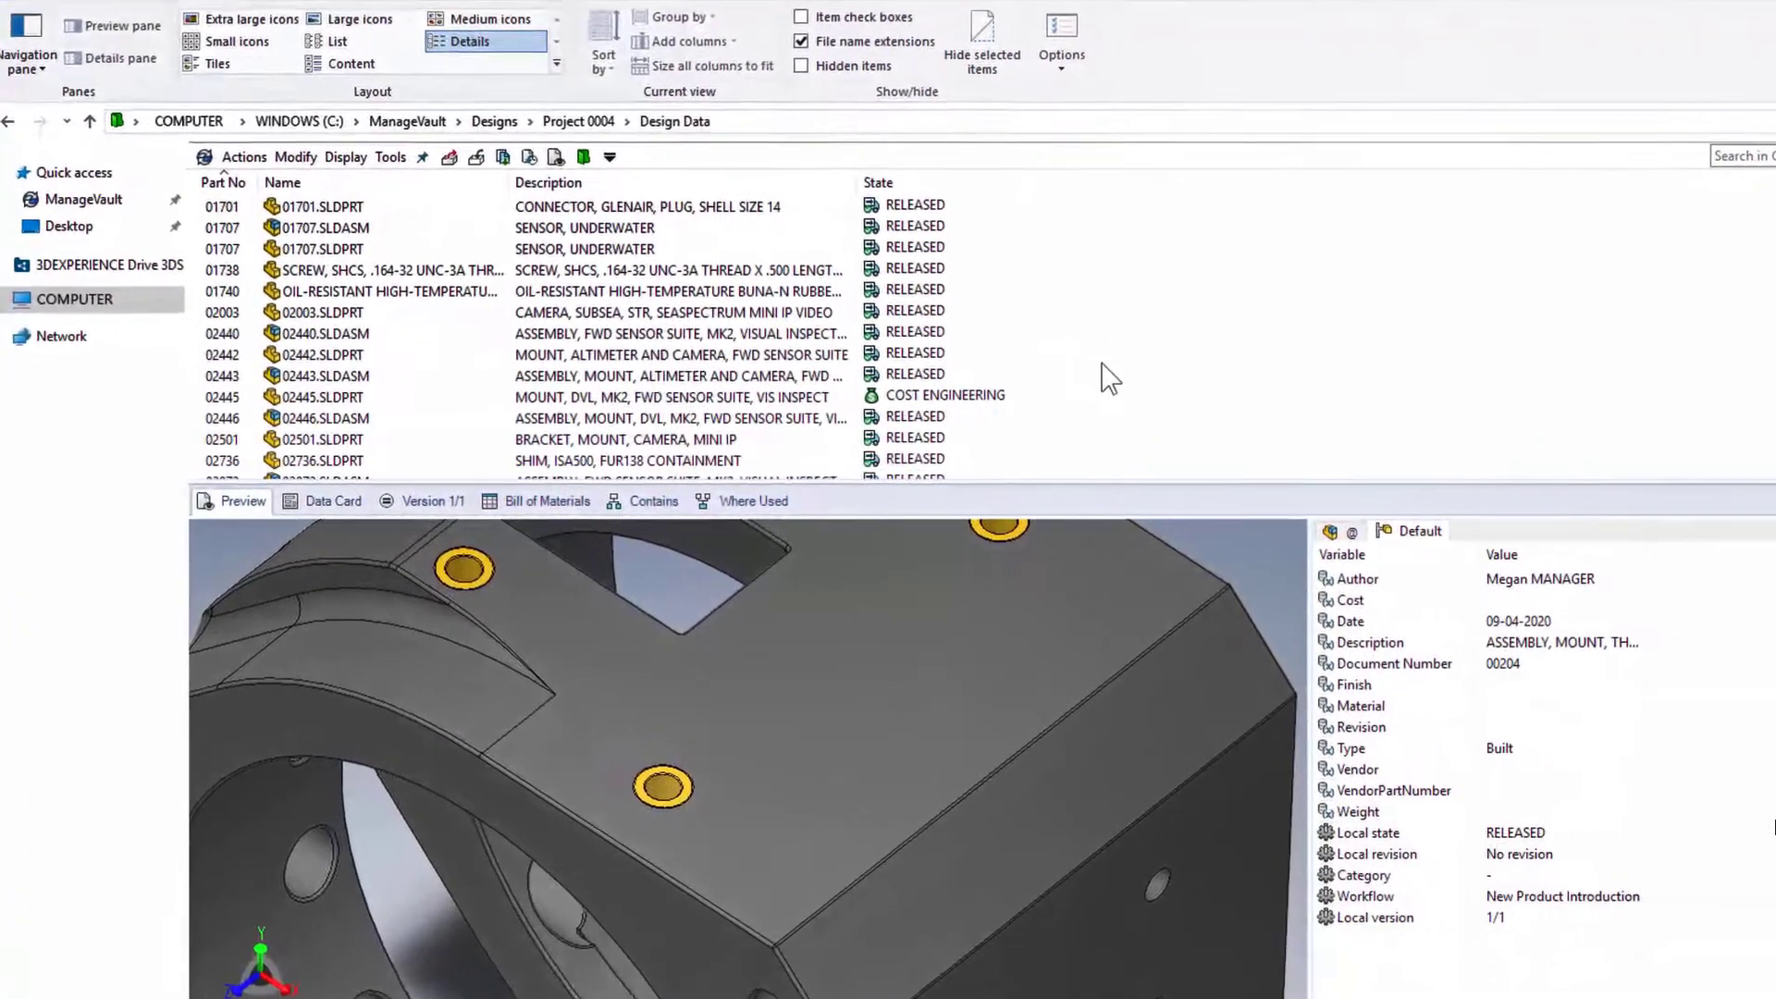
pyautogui.click(1015, 396)
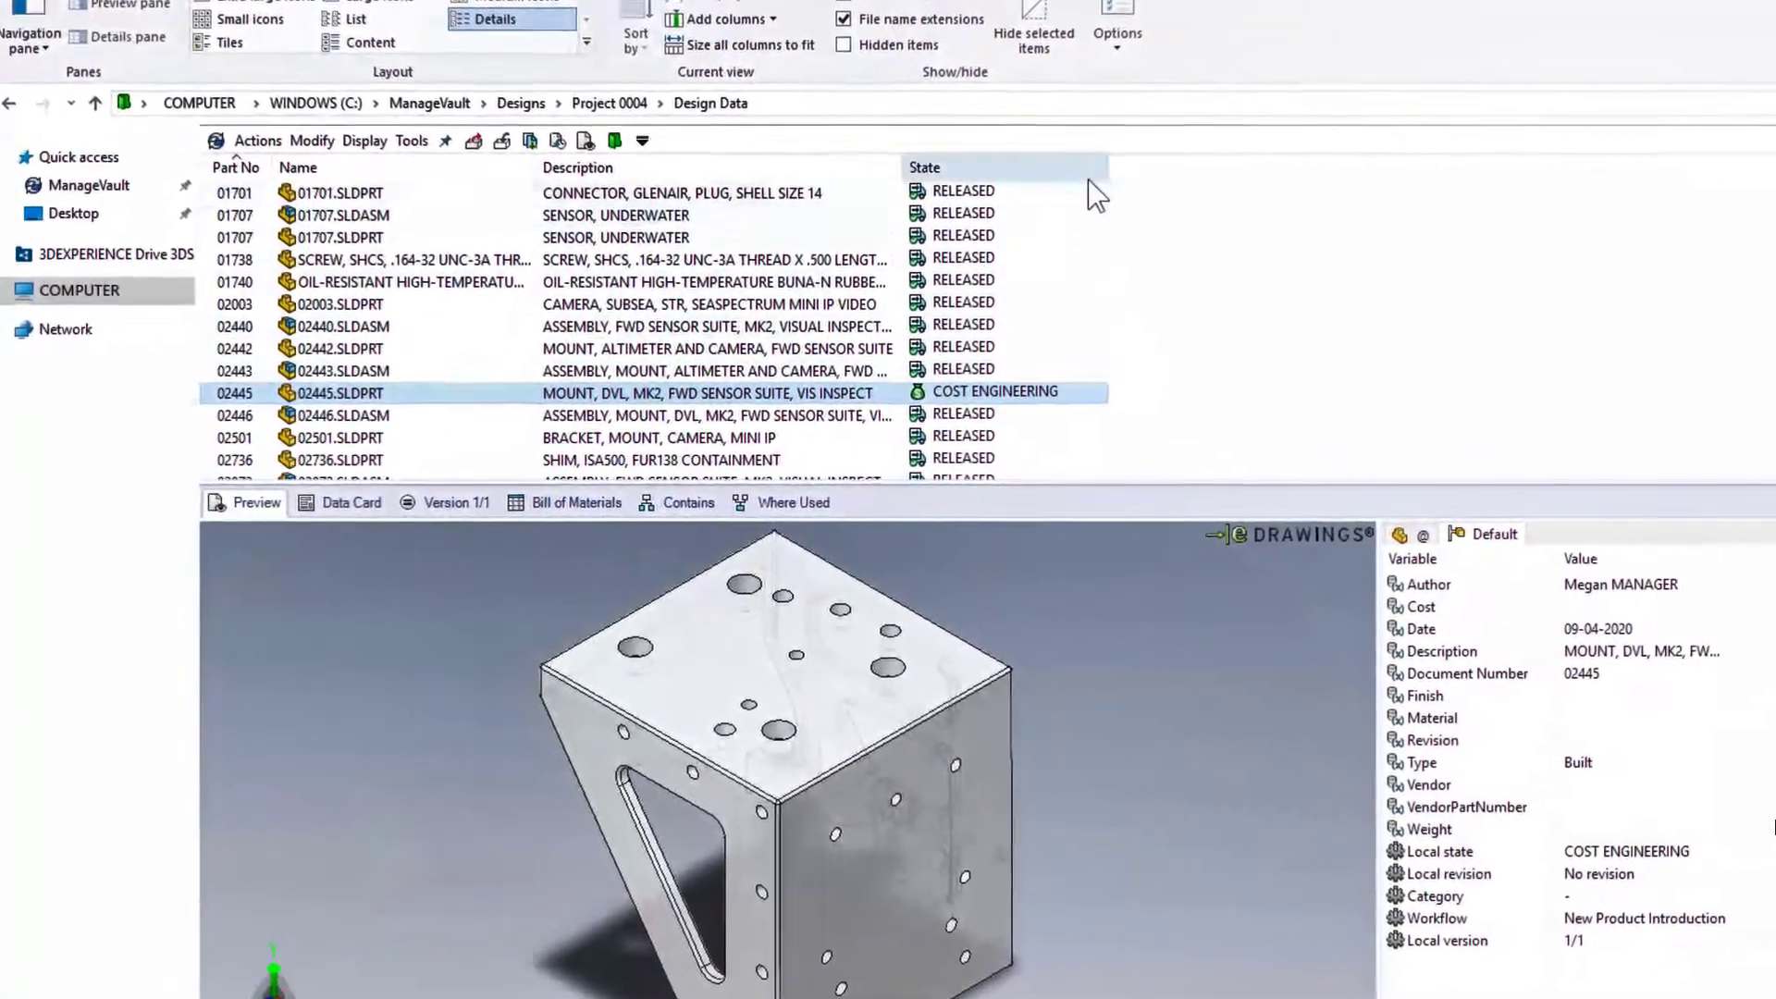
pyautogui.click(1044, 179)
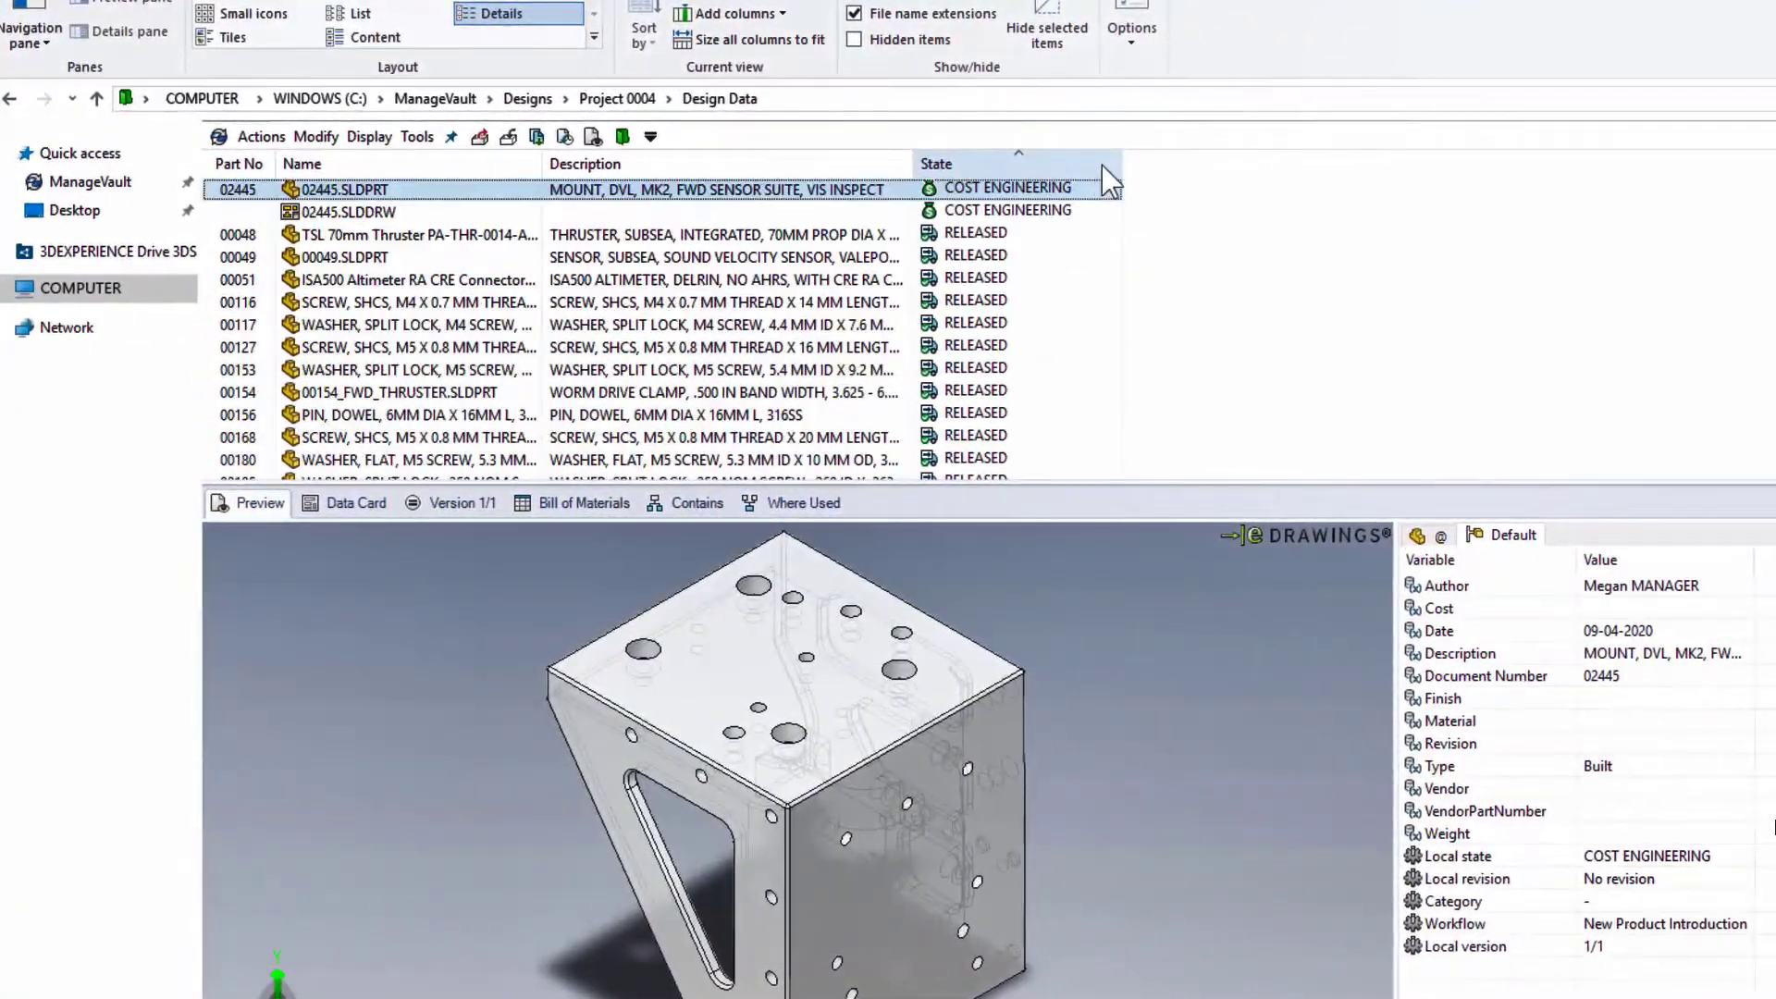
# - Try the INTERMEDIATE and then the ADVANCED column sets on the file list
pyautogui.rightClick(1100, 167)
pyautogui.moveTo(1234, 214)
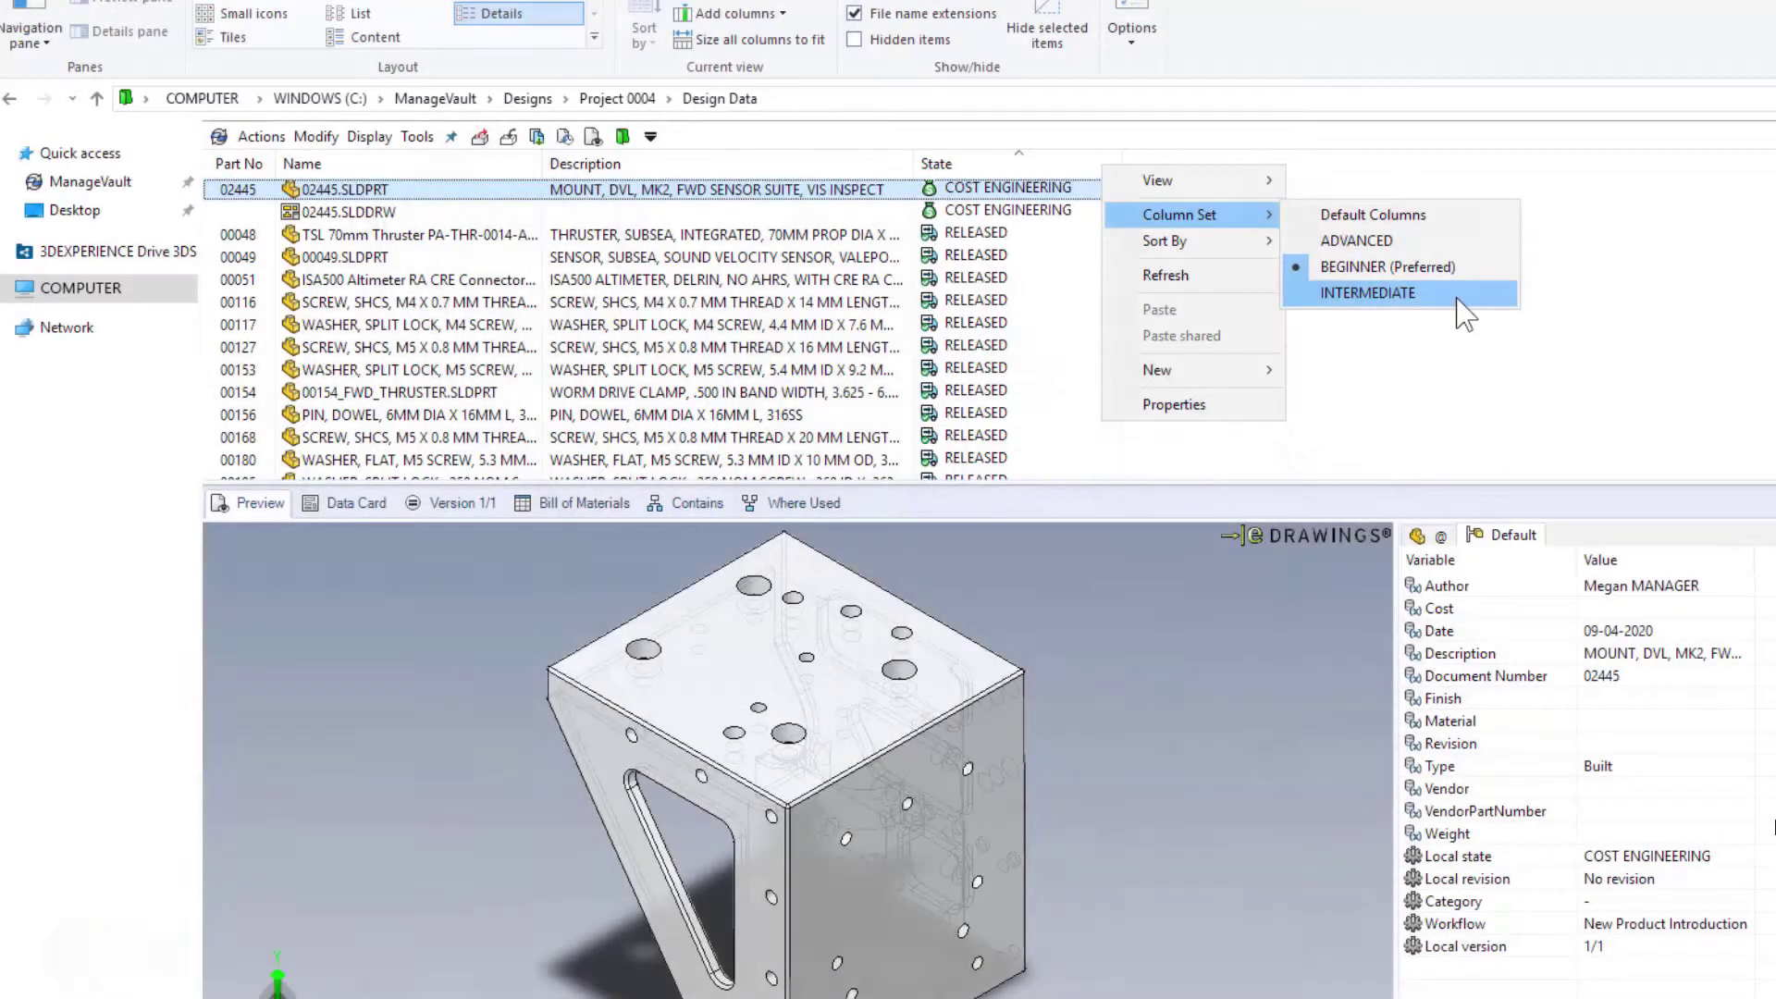
pyautogui.click(1456, 296)
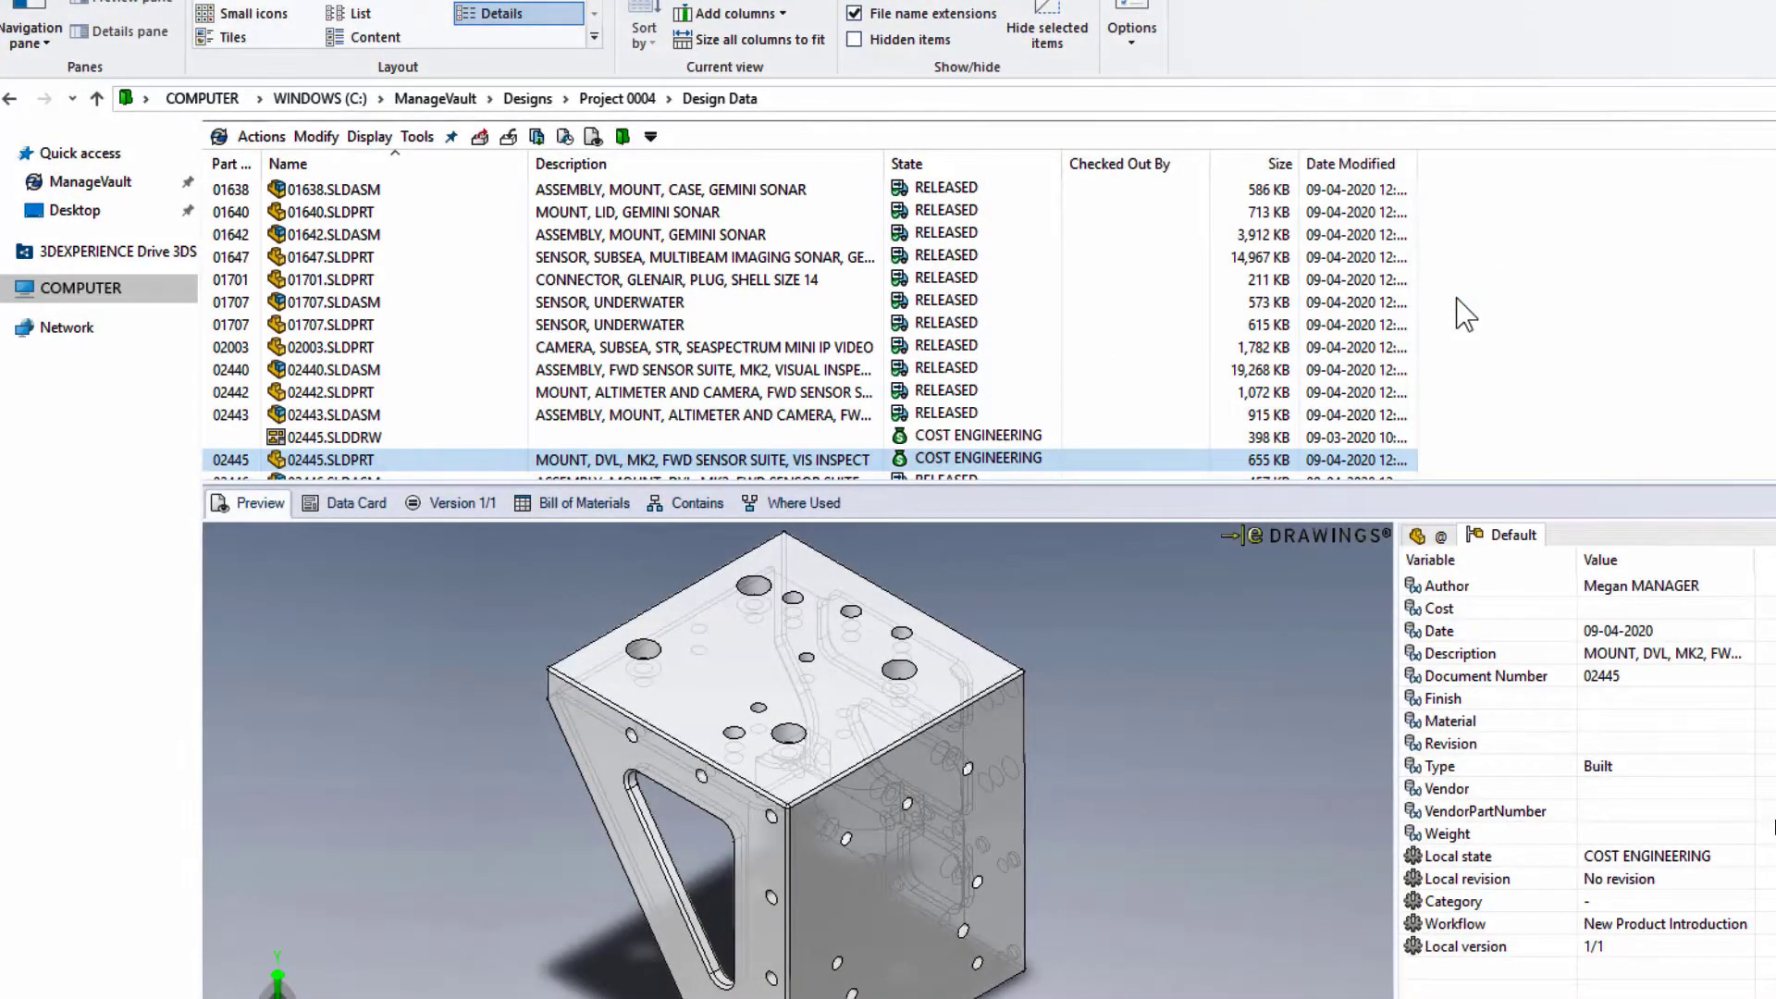
pyautogui.rightClick(1196, 169)
pyautogui.moveTo(1276, 217)
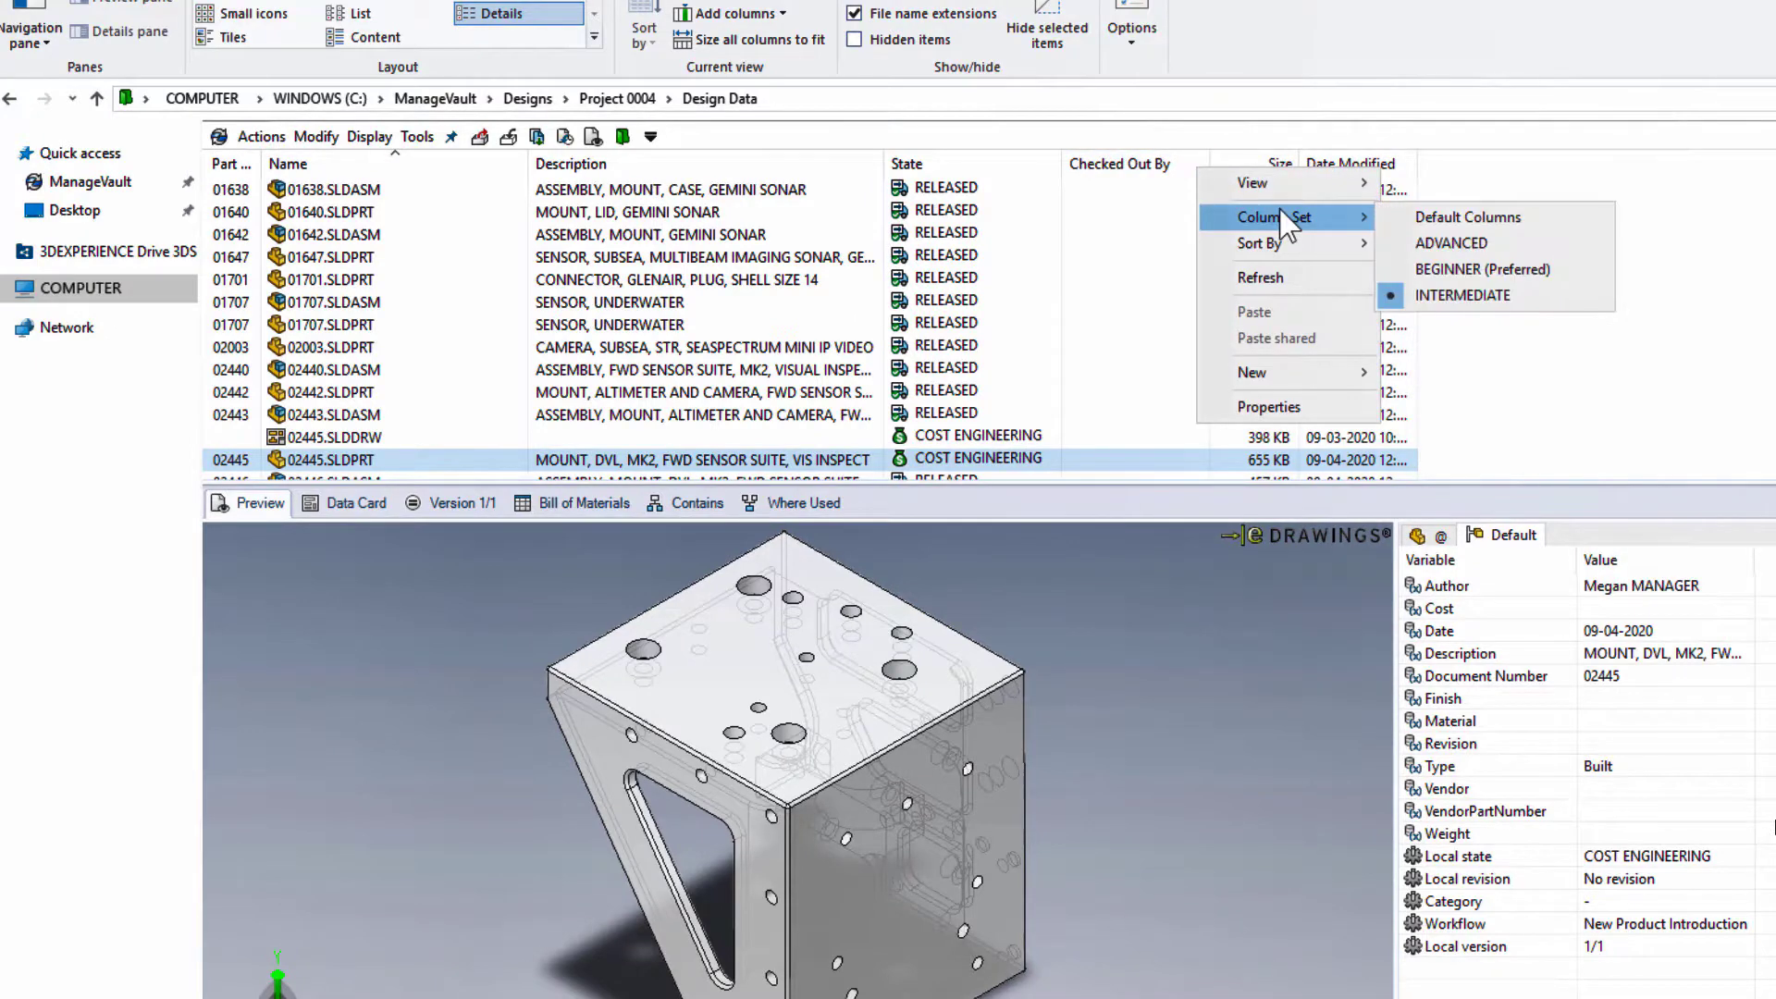
pyautogui.click(1605, 261)
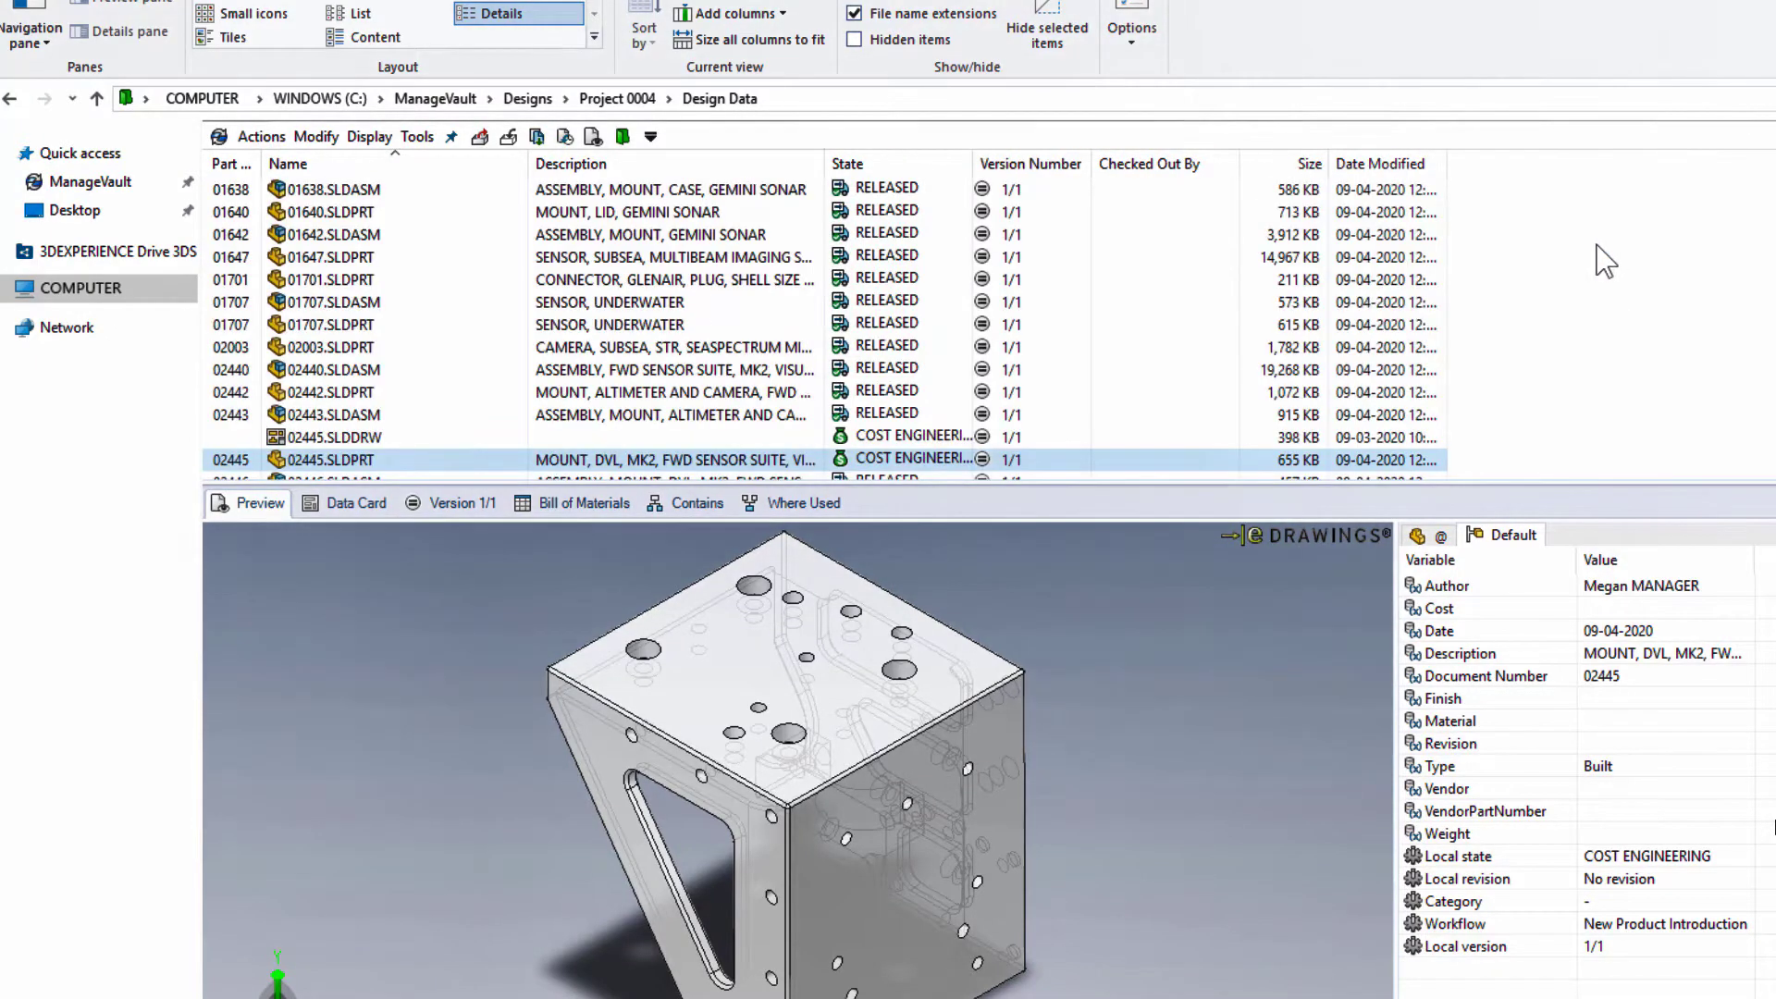
# - Switch the file list back to the BEGINNER column set
pyautogui.rightClick(1215, 159)
pyautogui.moveTo(1244, 205)
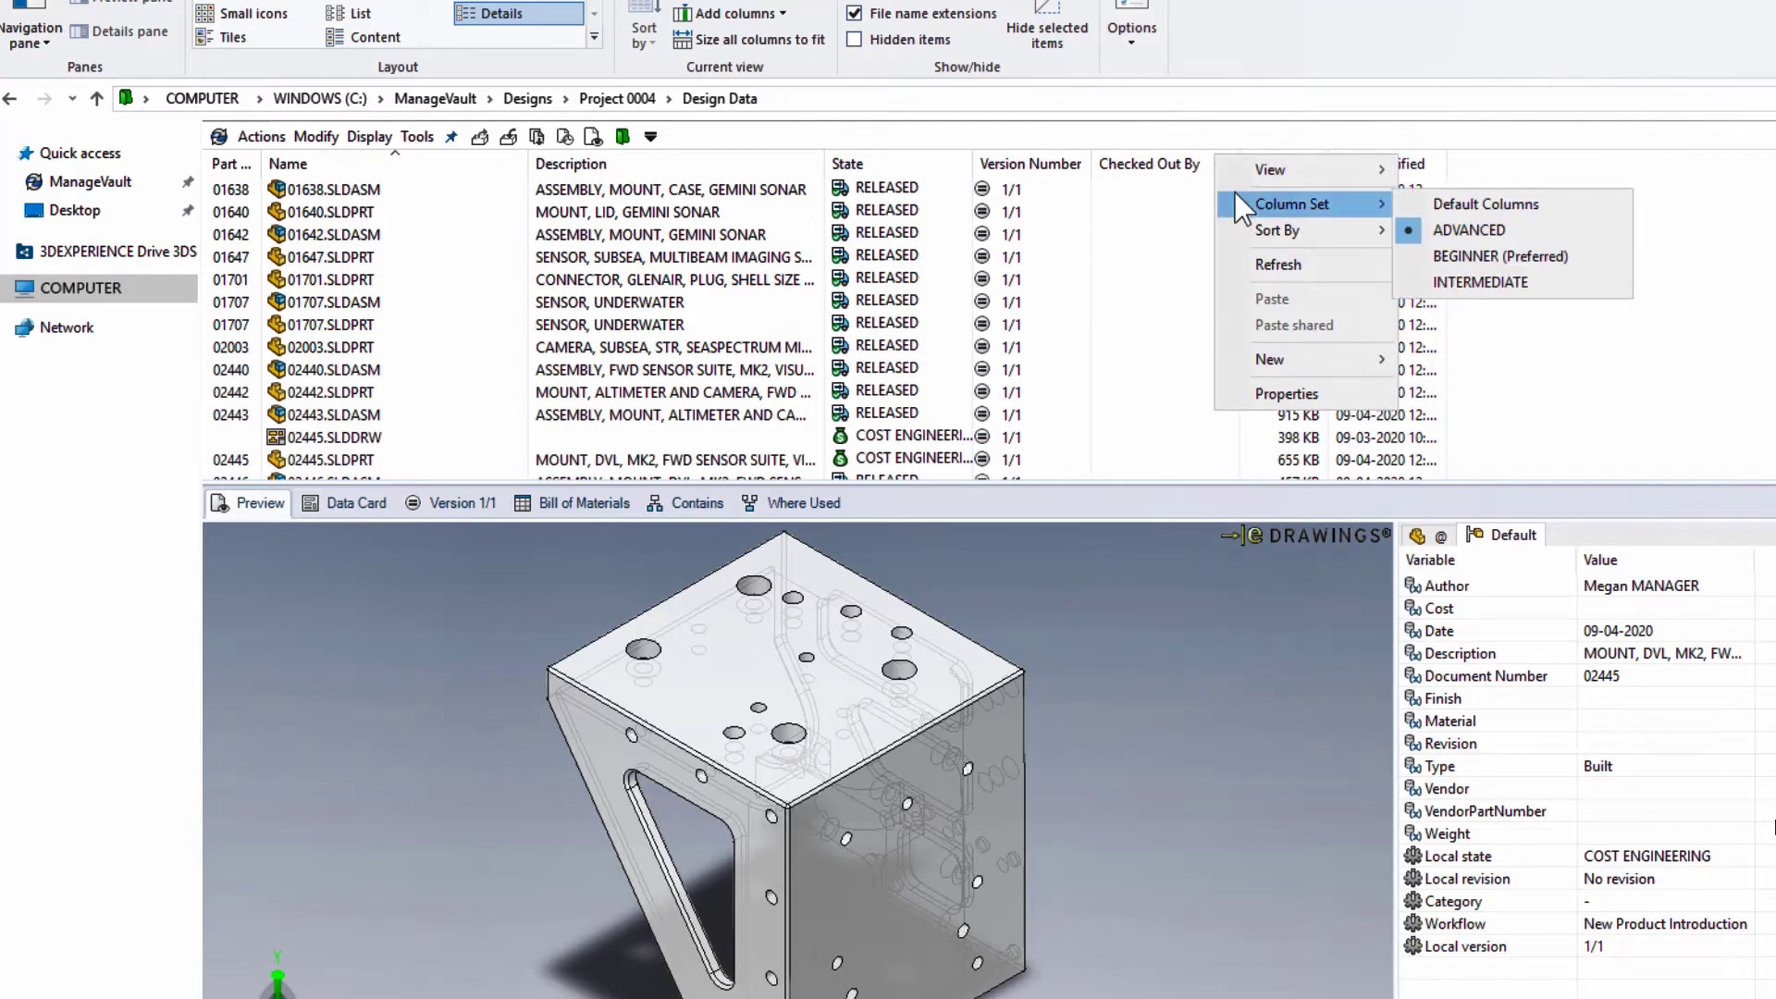
pyautogui.click(1575, 259)
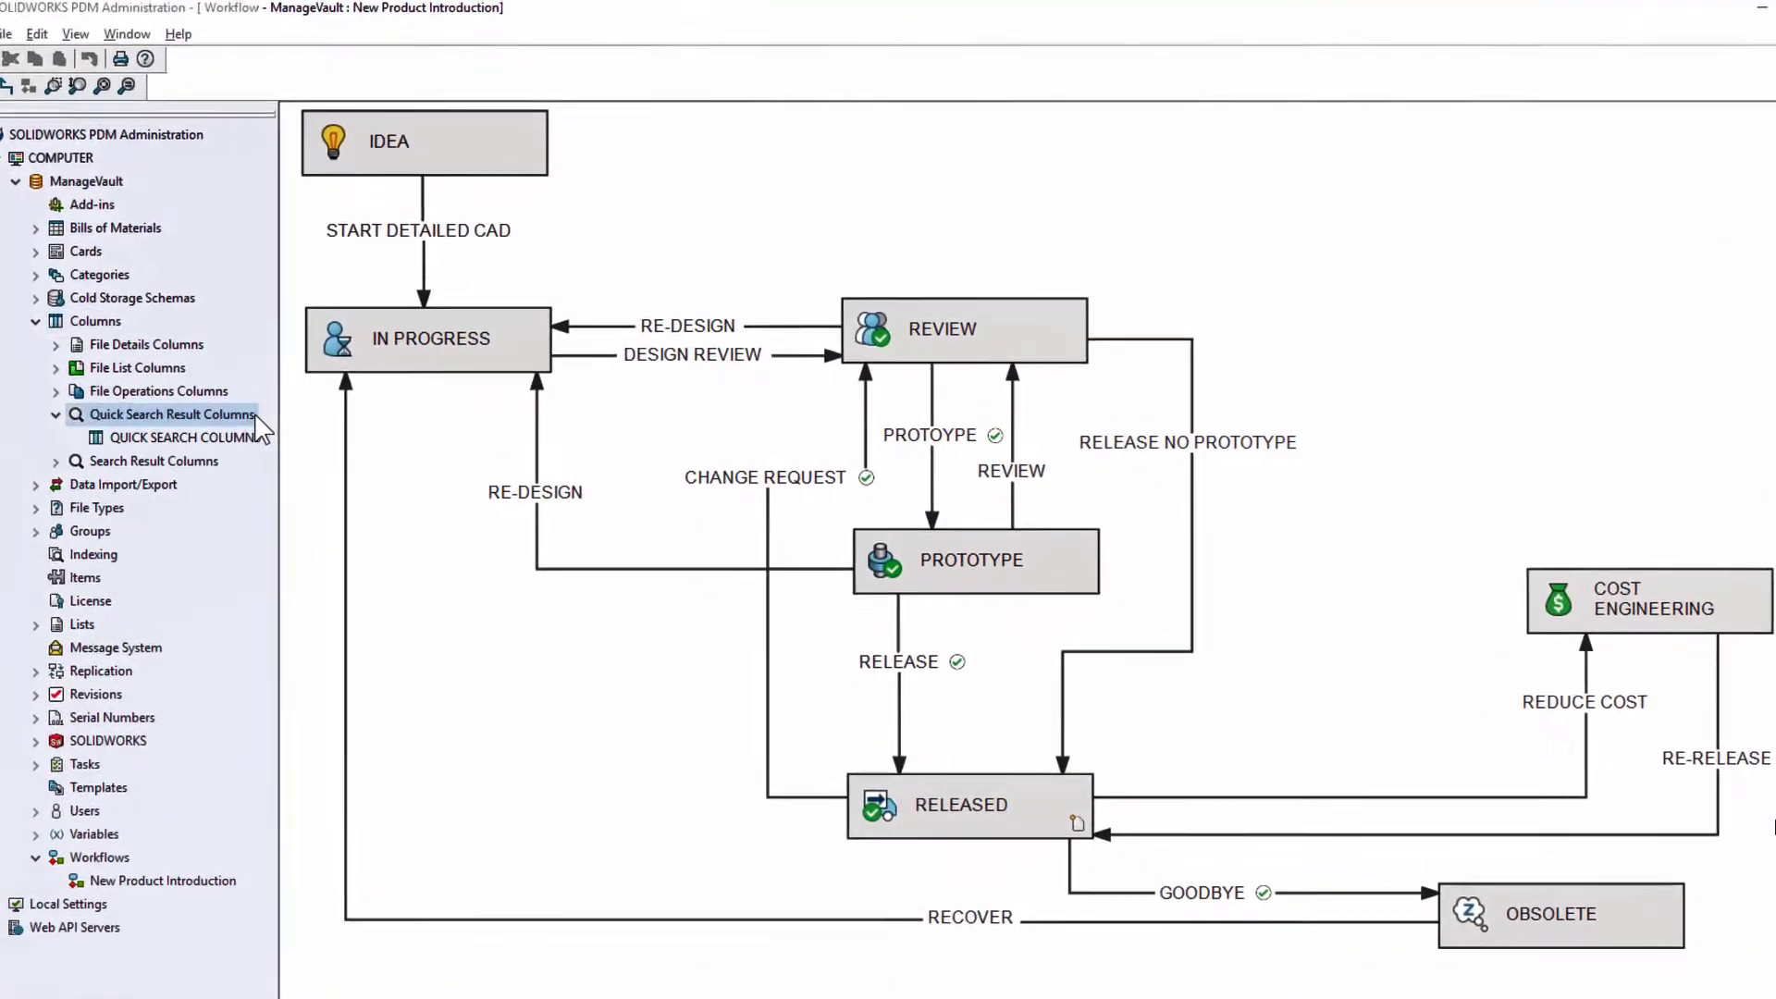
# - Add a Document Number column to the QUICK SEARCH COLUMNS set
pyautogui.doubleClick(252, 438)
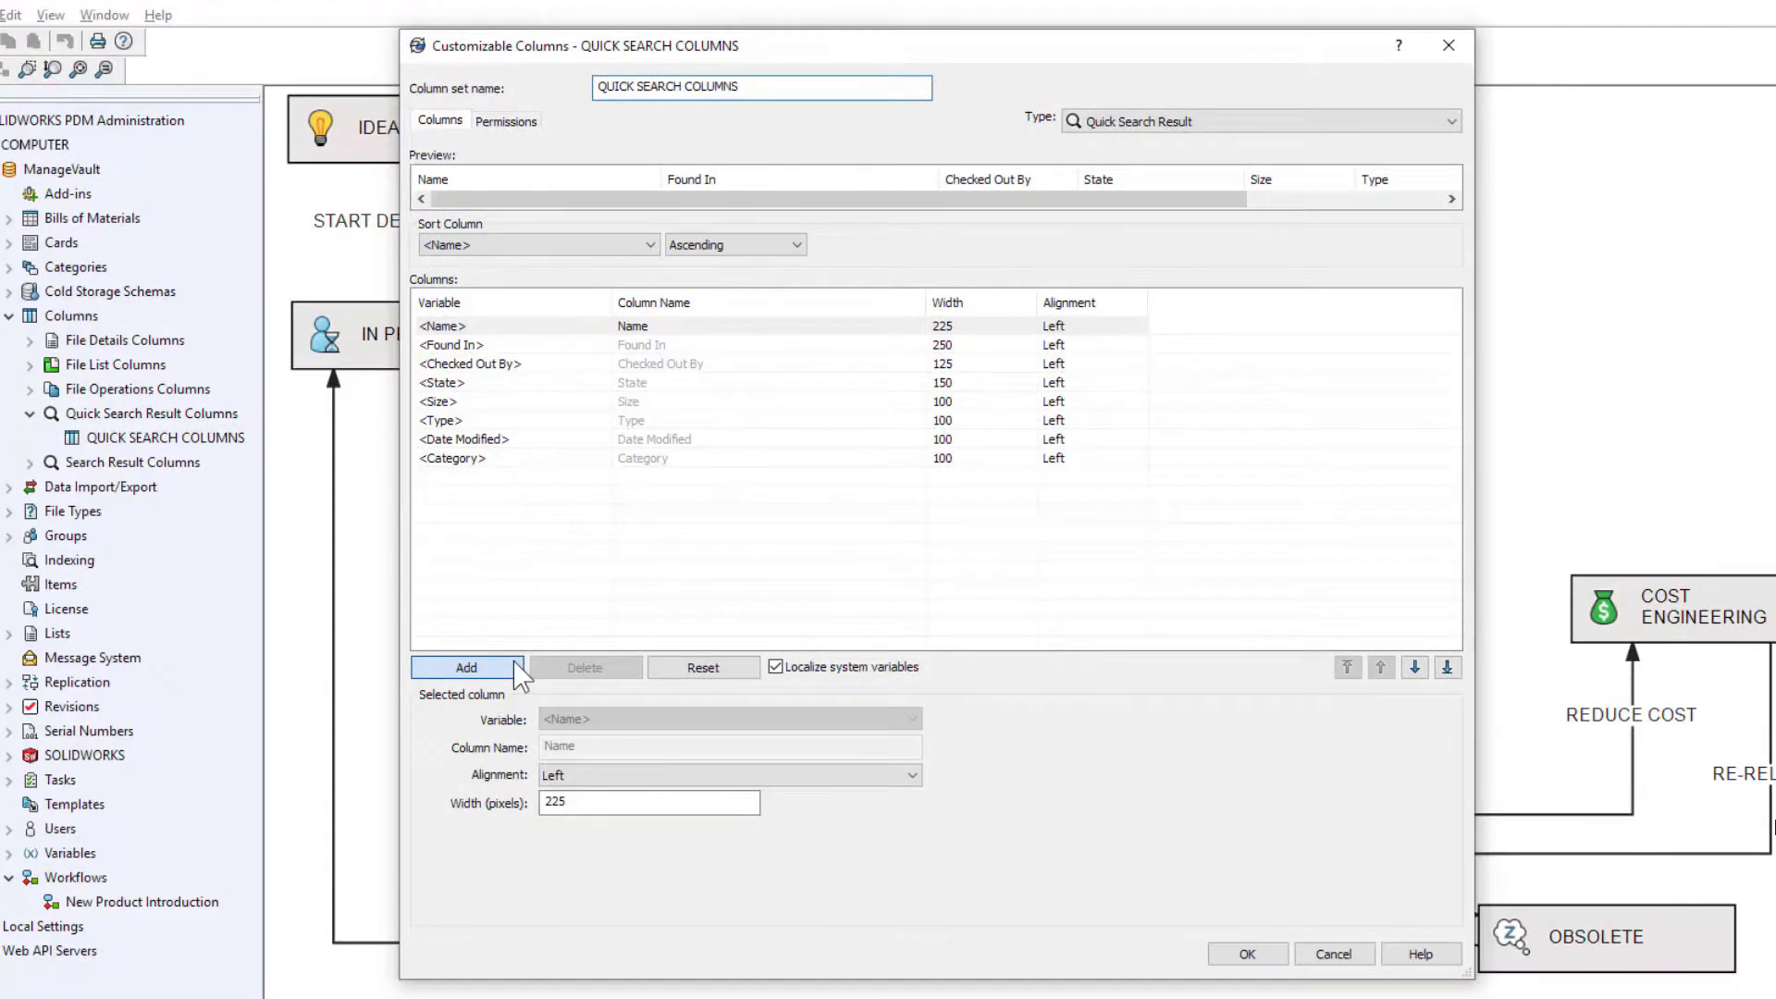
pyautogui.click(513, 661)
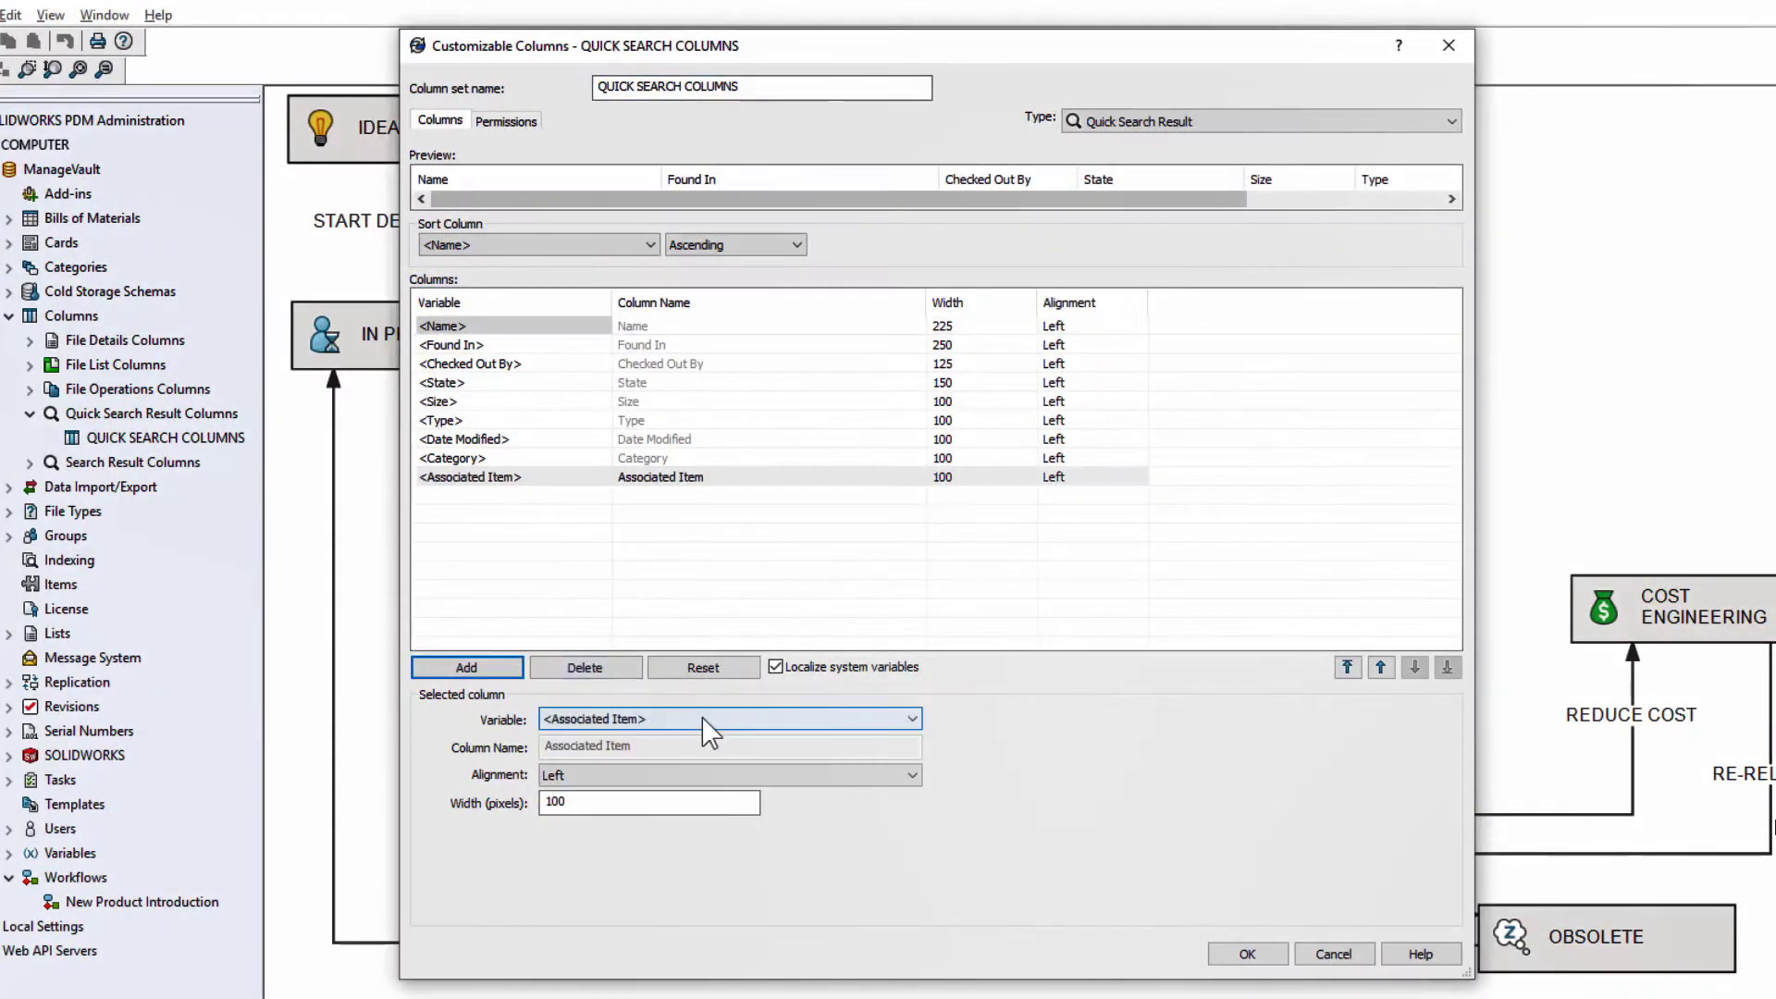
pyautogui.click(705, 721)
pyautogui.click(714, 583)
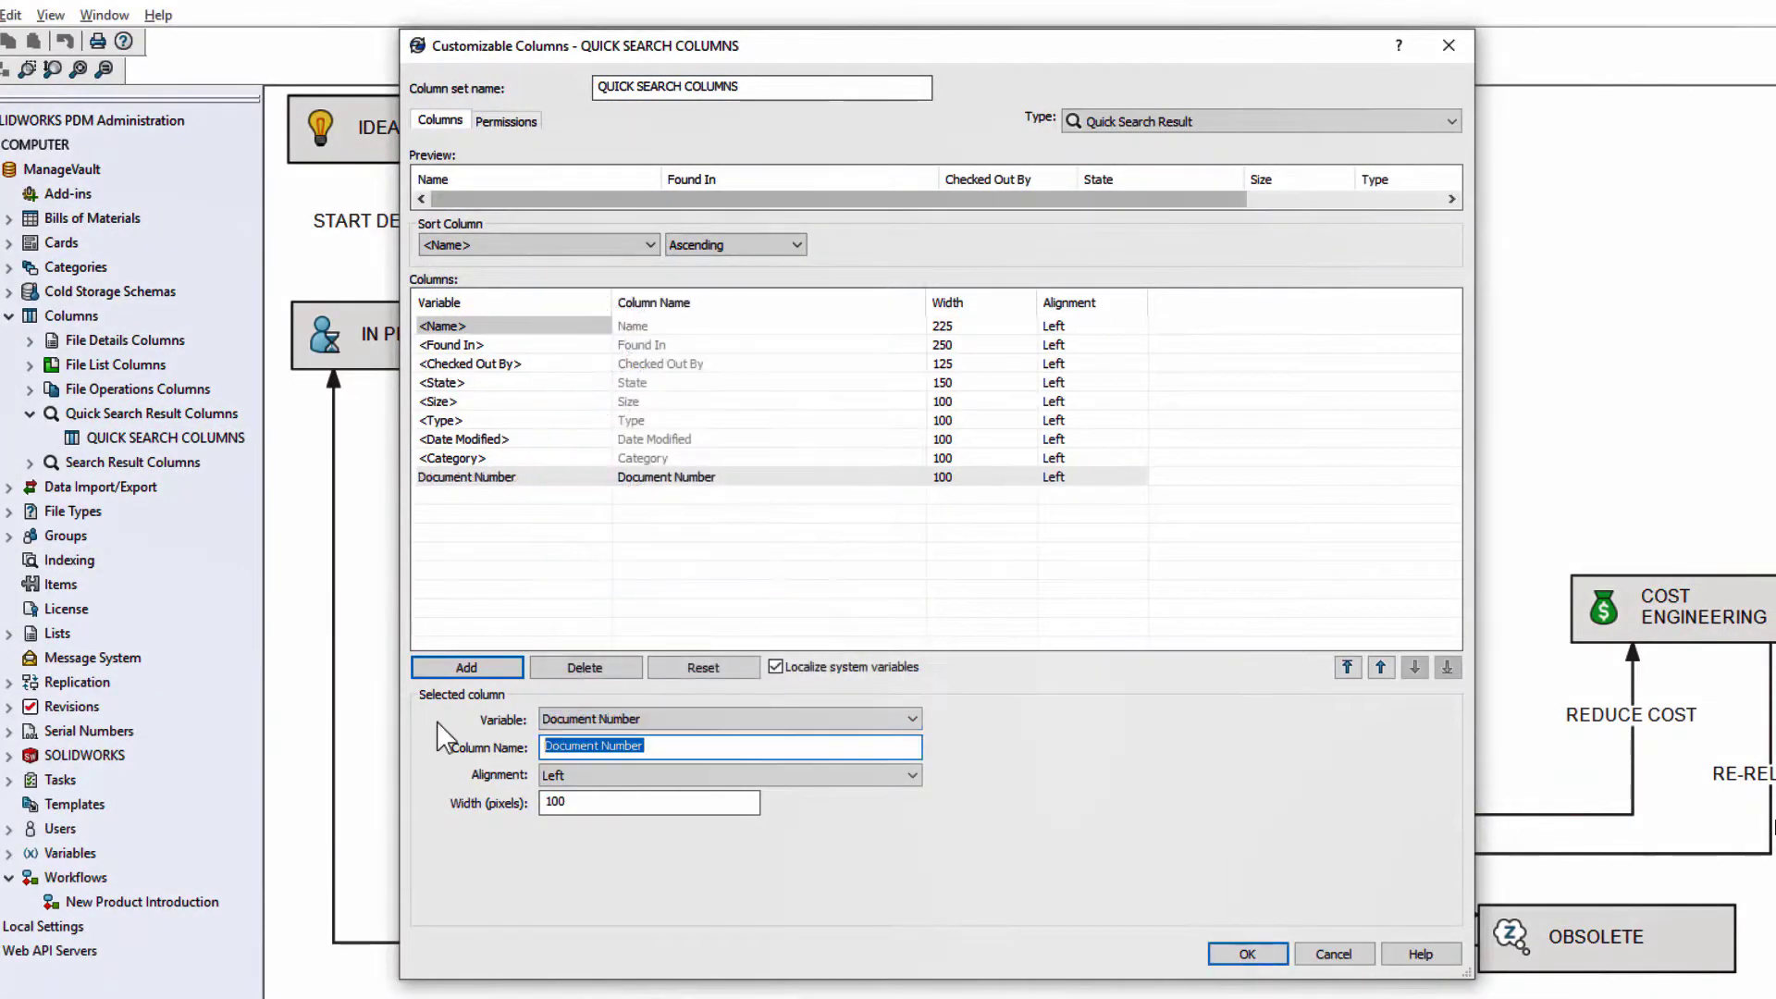
# - Name the column 'Part', centre-align it, move it to the top, and view permissions
pyautogui.write('Part')
pyautogui.click(570, 779)
pyautogui.click(604, 804)
pyautogui.click(604, 804)
pyautogui.moveTo(573, 476); pyautogui.dragTo(574, 326)
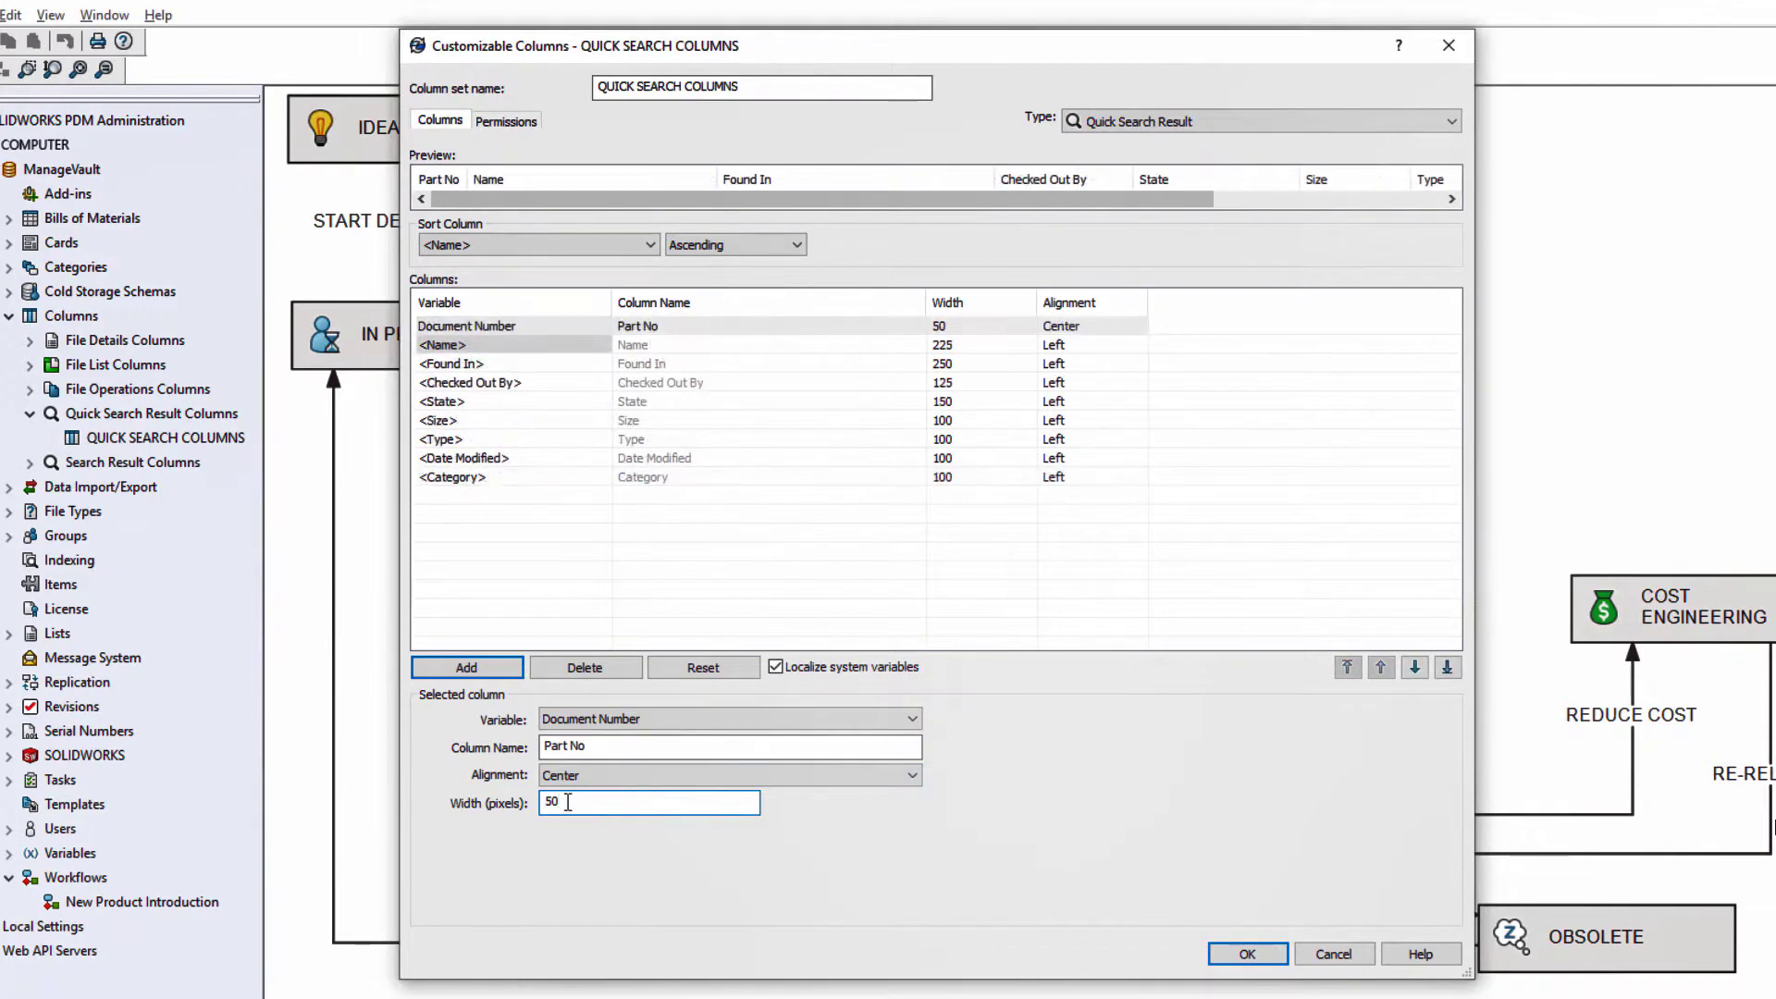
pyautogui.click(524, 121)
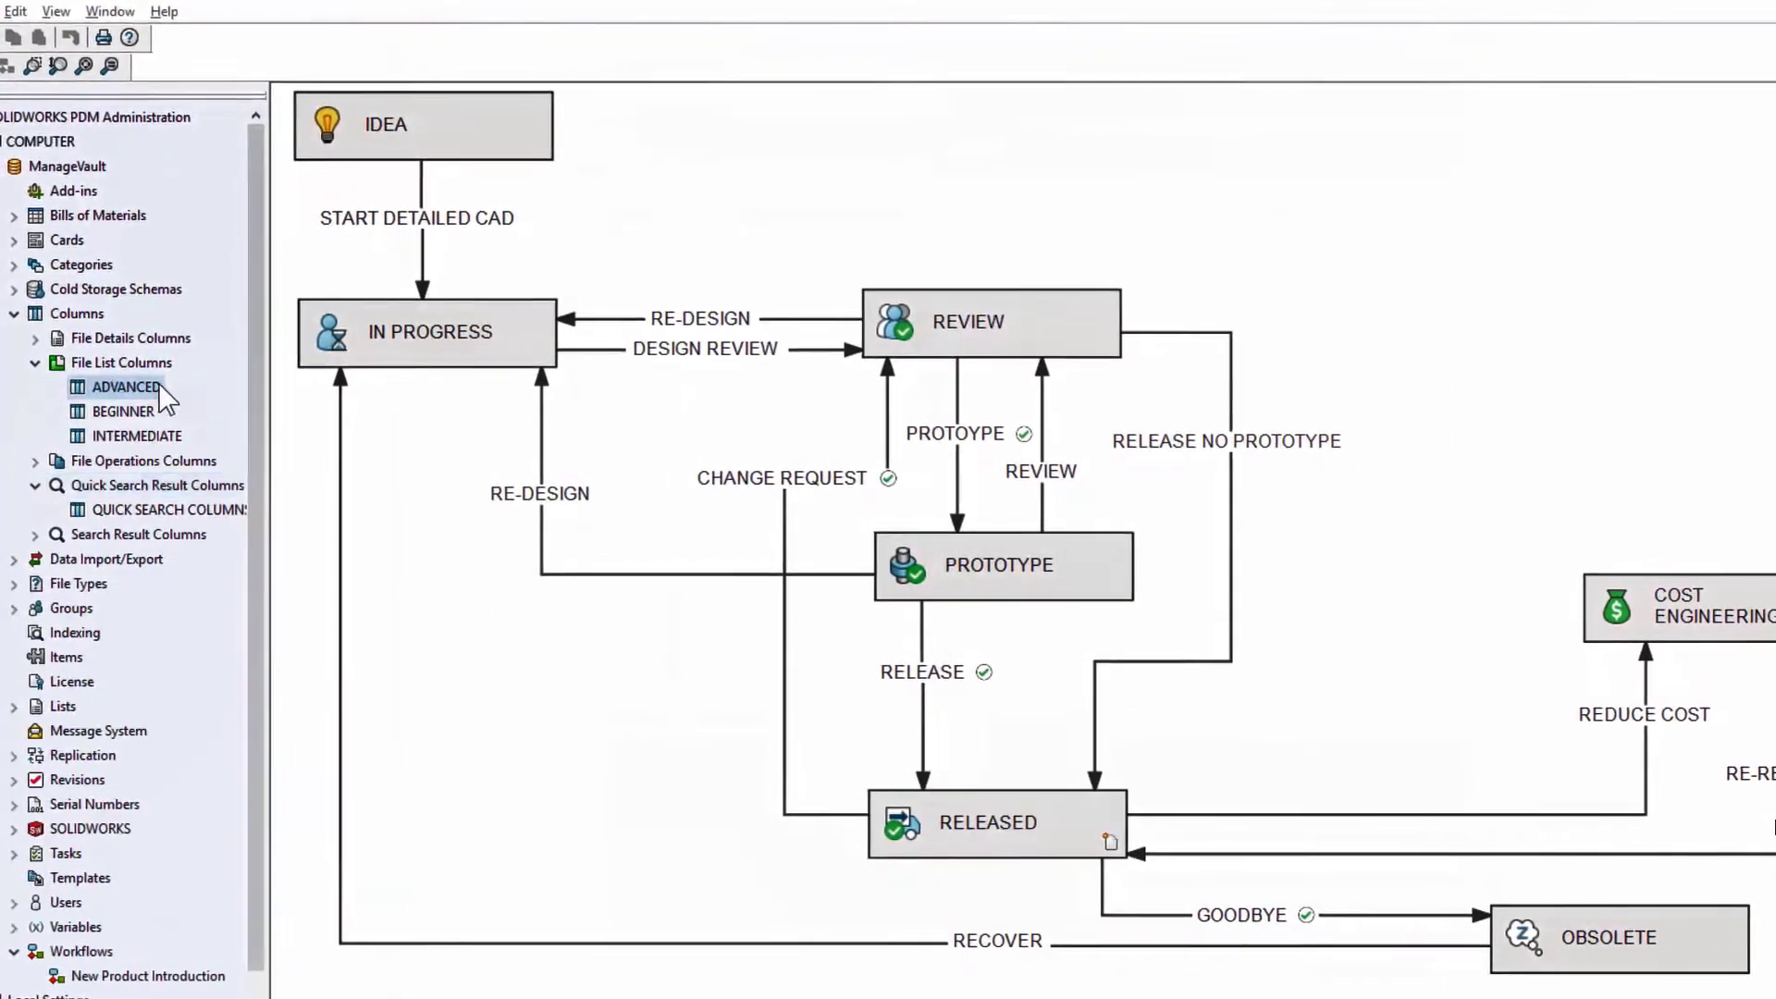
# - Widen the Description column in the BEGINNER column set
pyautogui.doubleClick(123, 412)
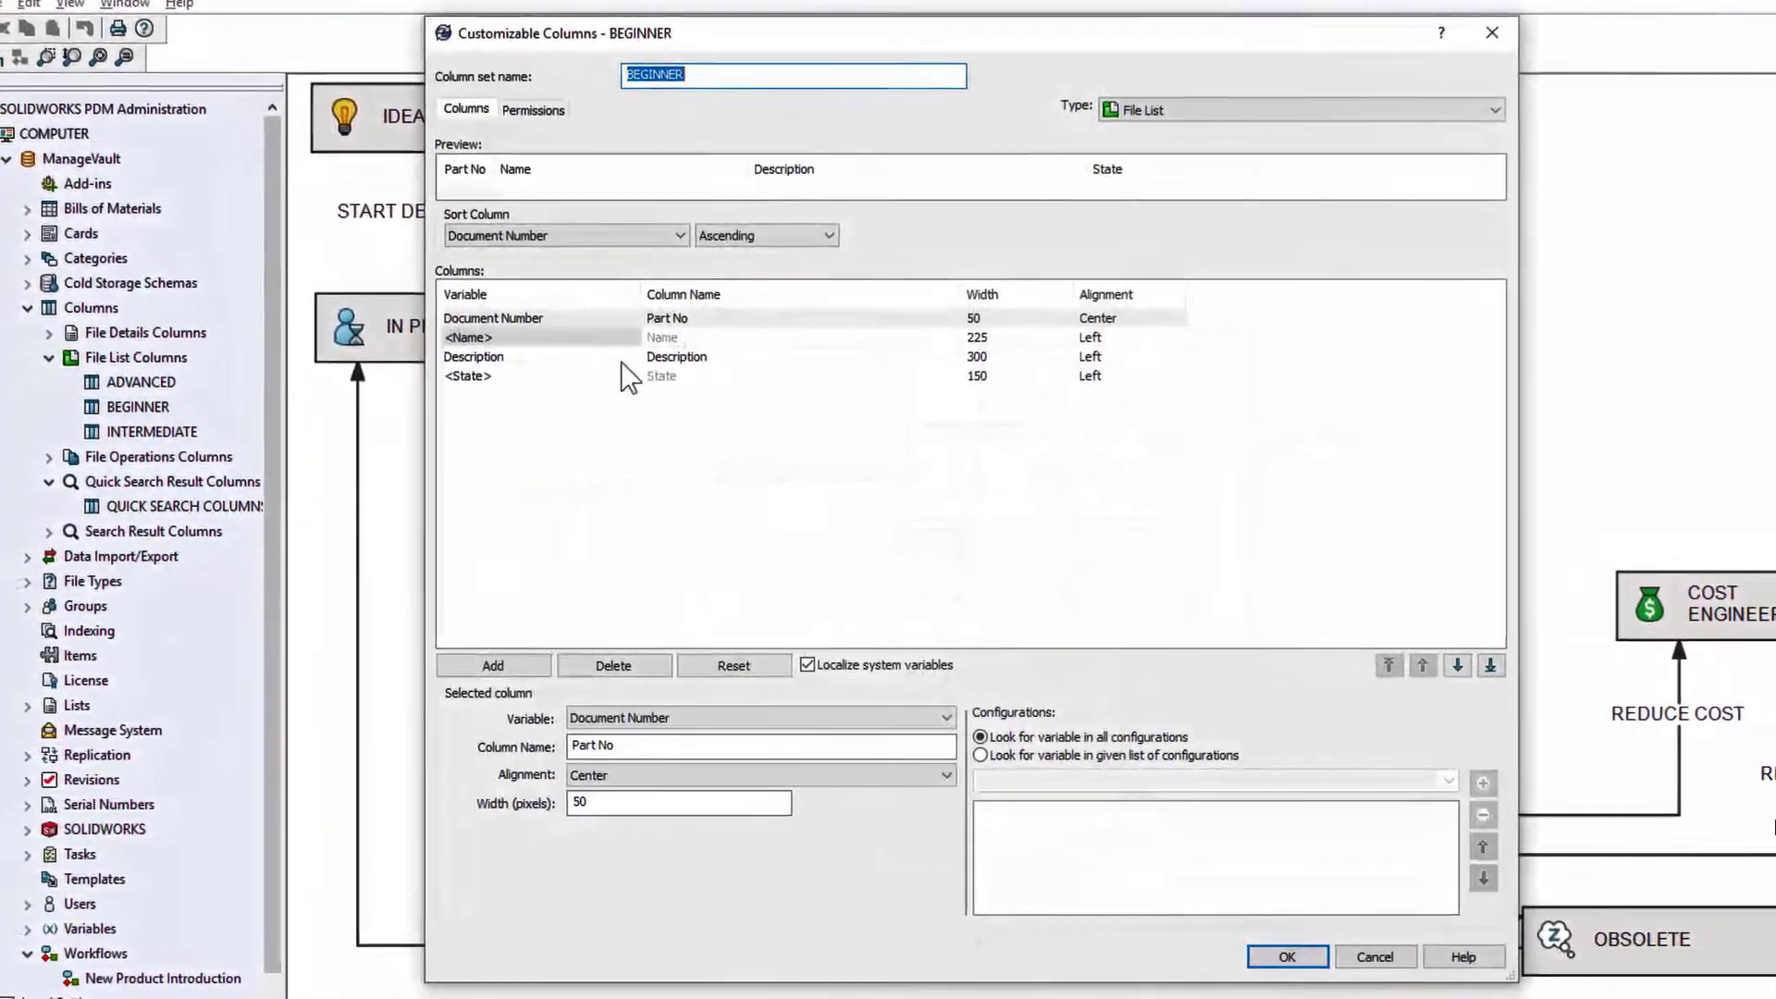
pyautogui.click(689, 357)
pyautogui.moveTo(1088, 169); pyautogui.dragTo(1100, 169)
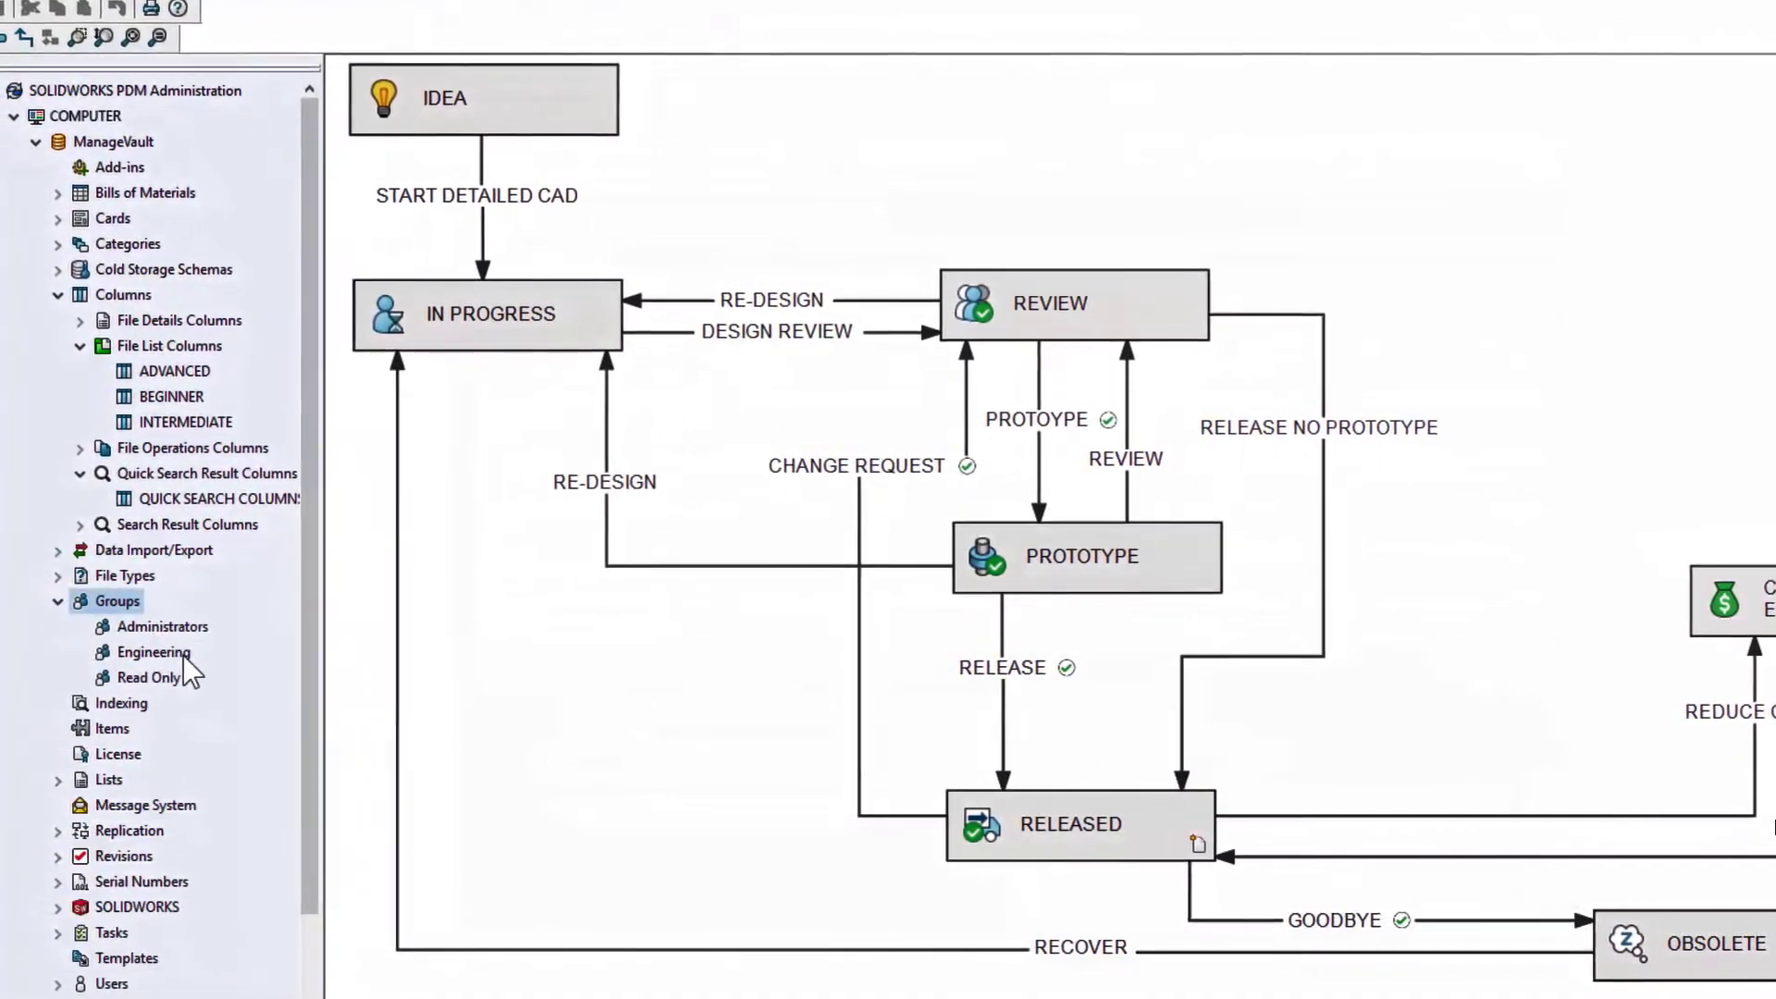
# - Let the Engineering group modify My Columns, then pick a new COST ENGINEERING icon
pyautogui.doubleClick(167, 652)
pyautogui.click(792, 409)
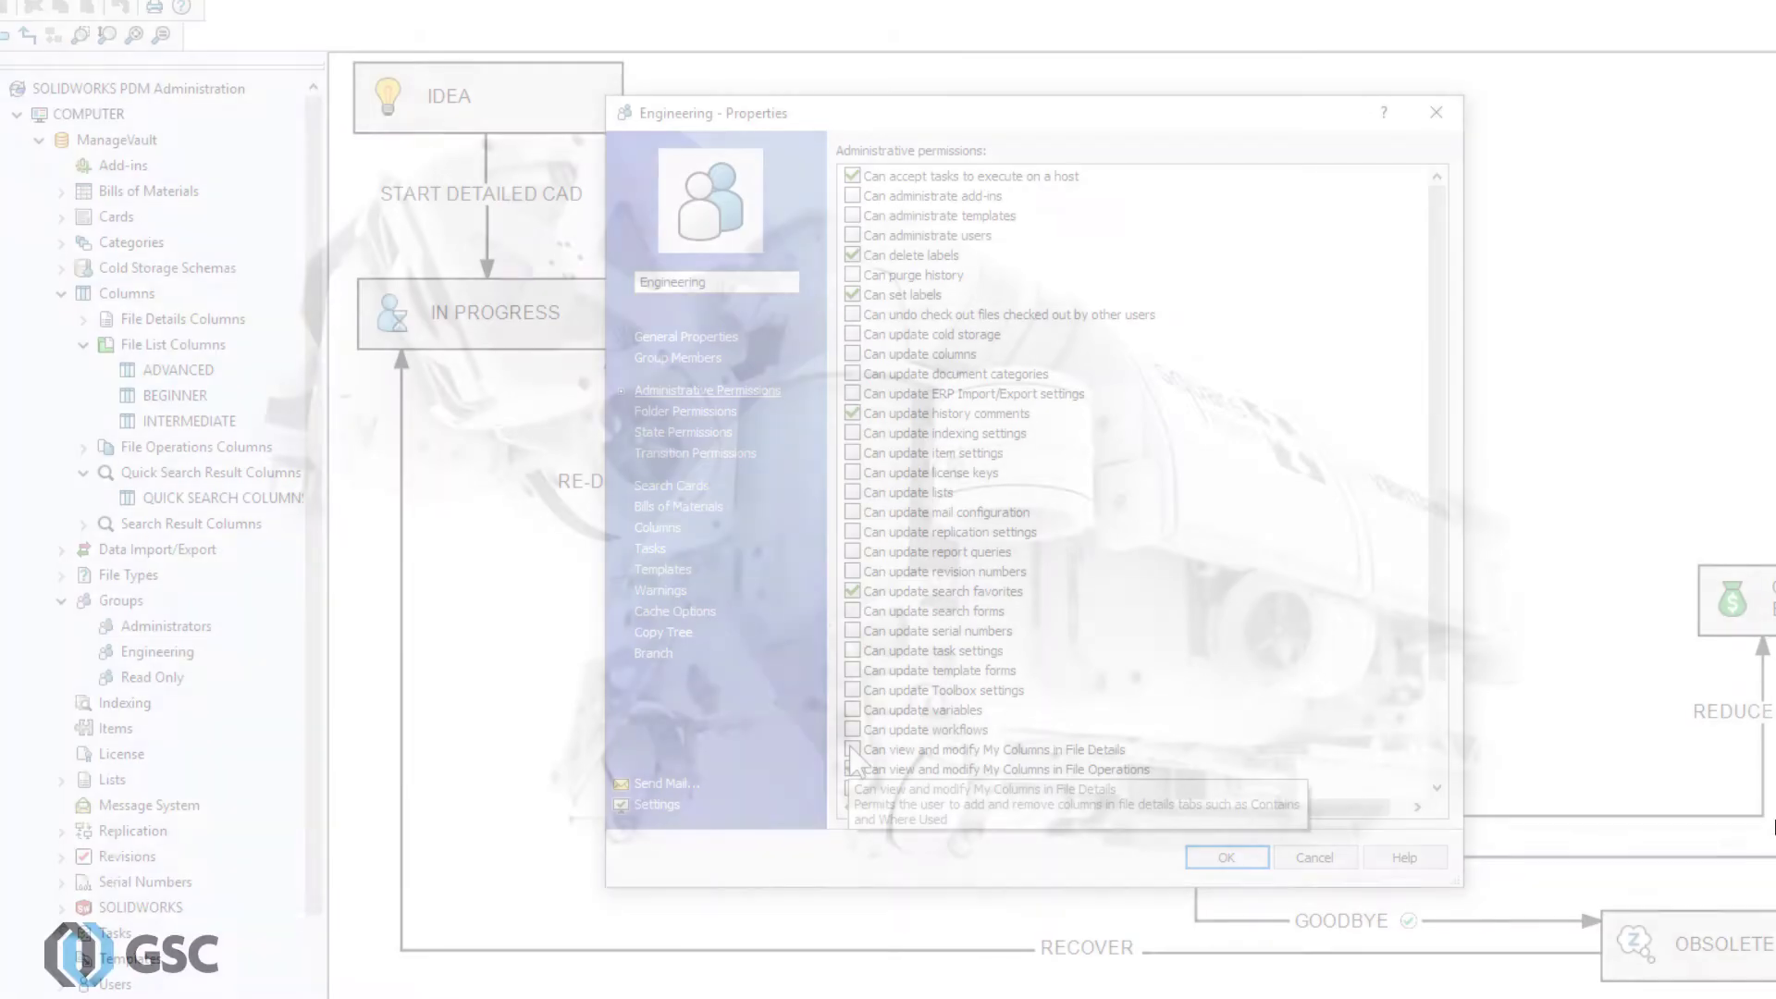
pyautogui.click(852, 768)
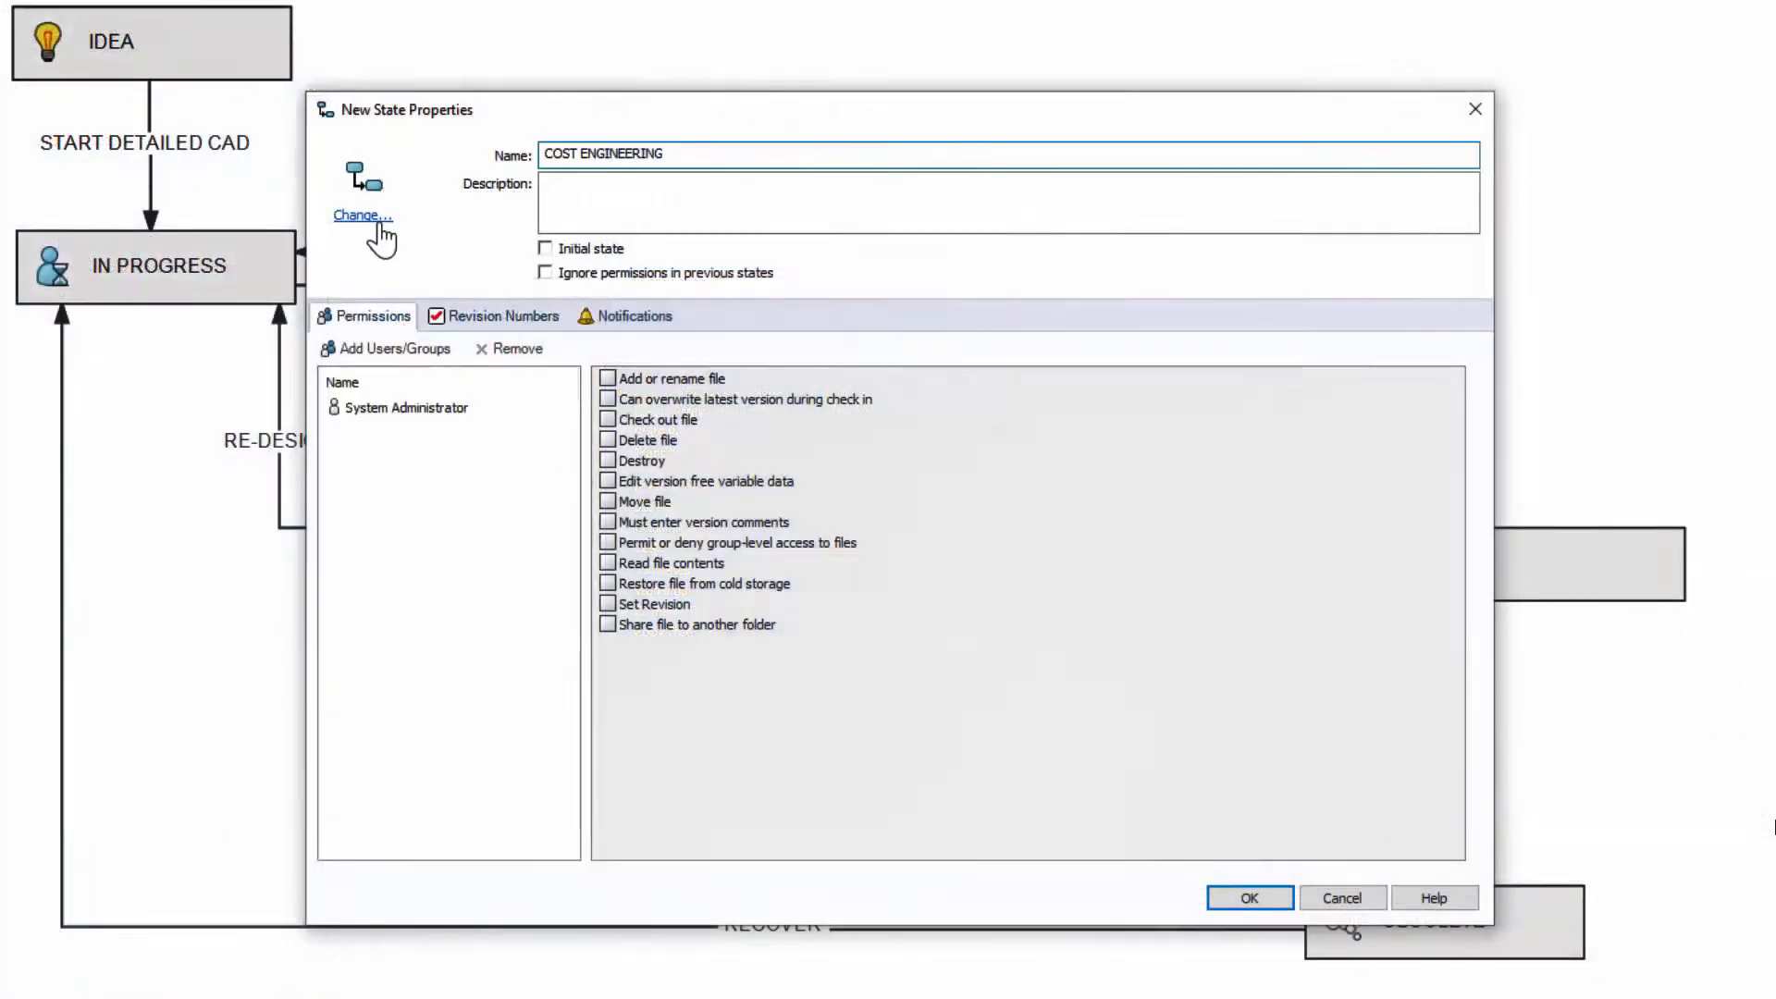
pyautogui.click(377, 222)
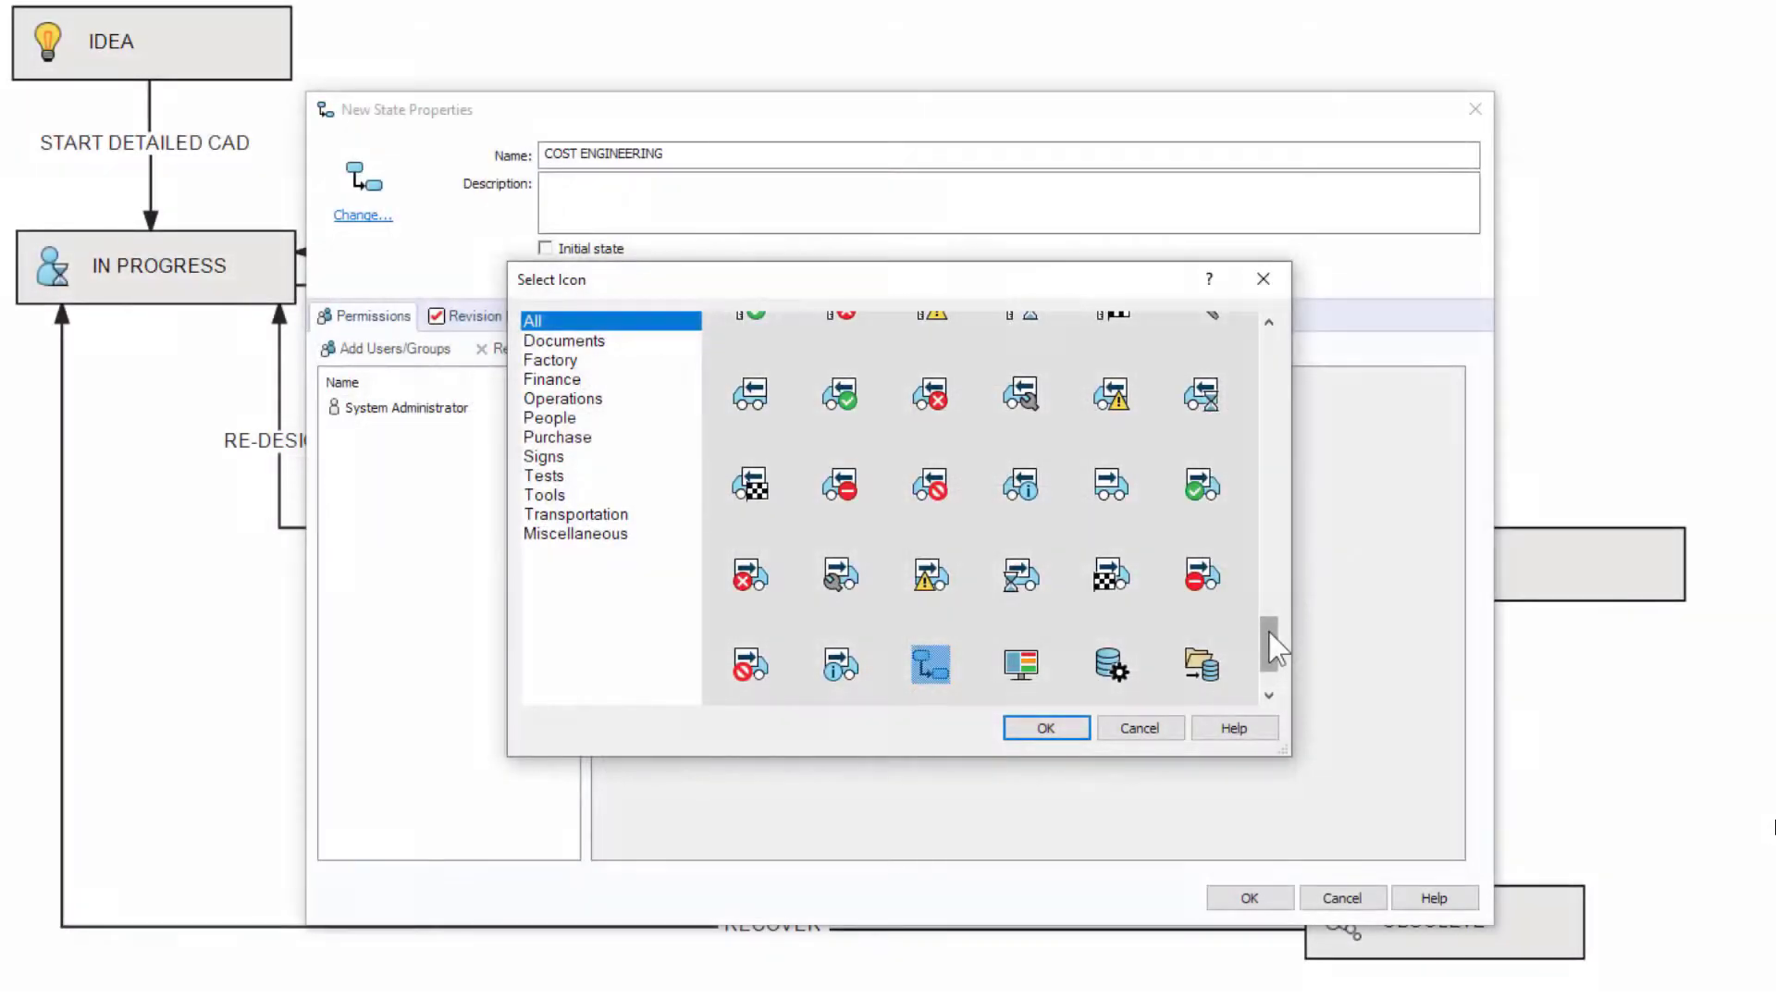
# - Confirm the RE-RELEASE transition settings and clear the workflow selection
pyautogui.moveTo(1276, 649); pyautogui.dragTo(1280, 393)
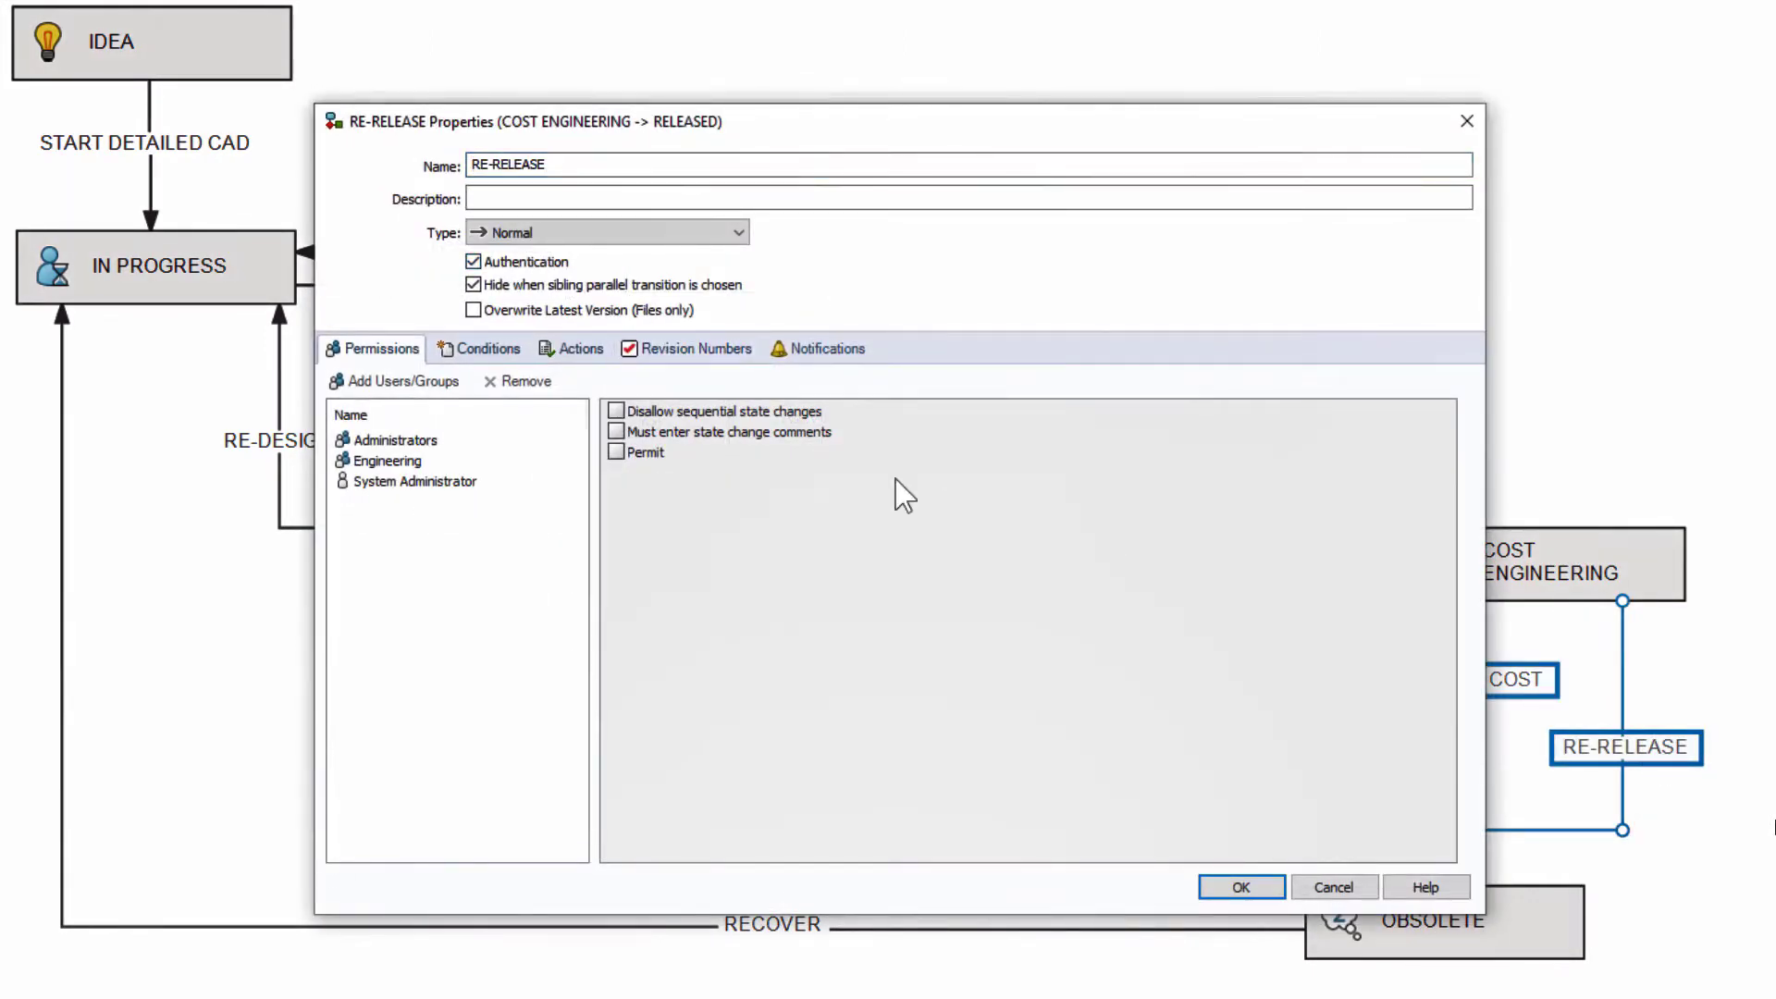
pyautogui.click(1242, 883)
pyautogui.click(1605, 864)
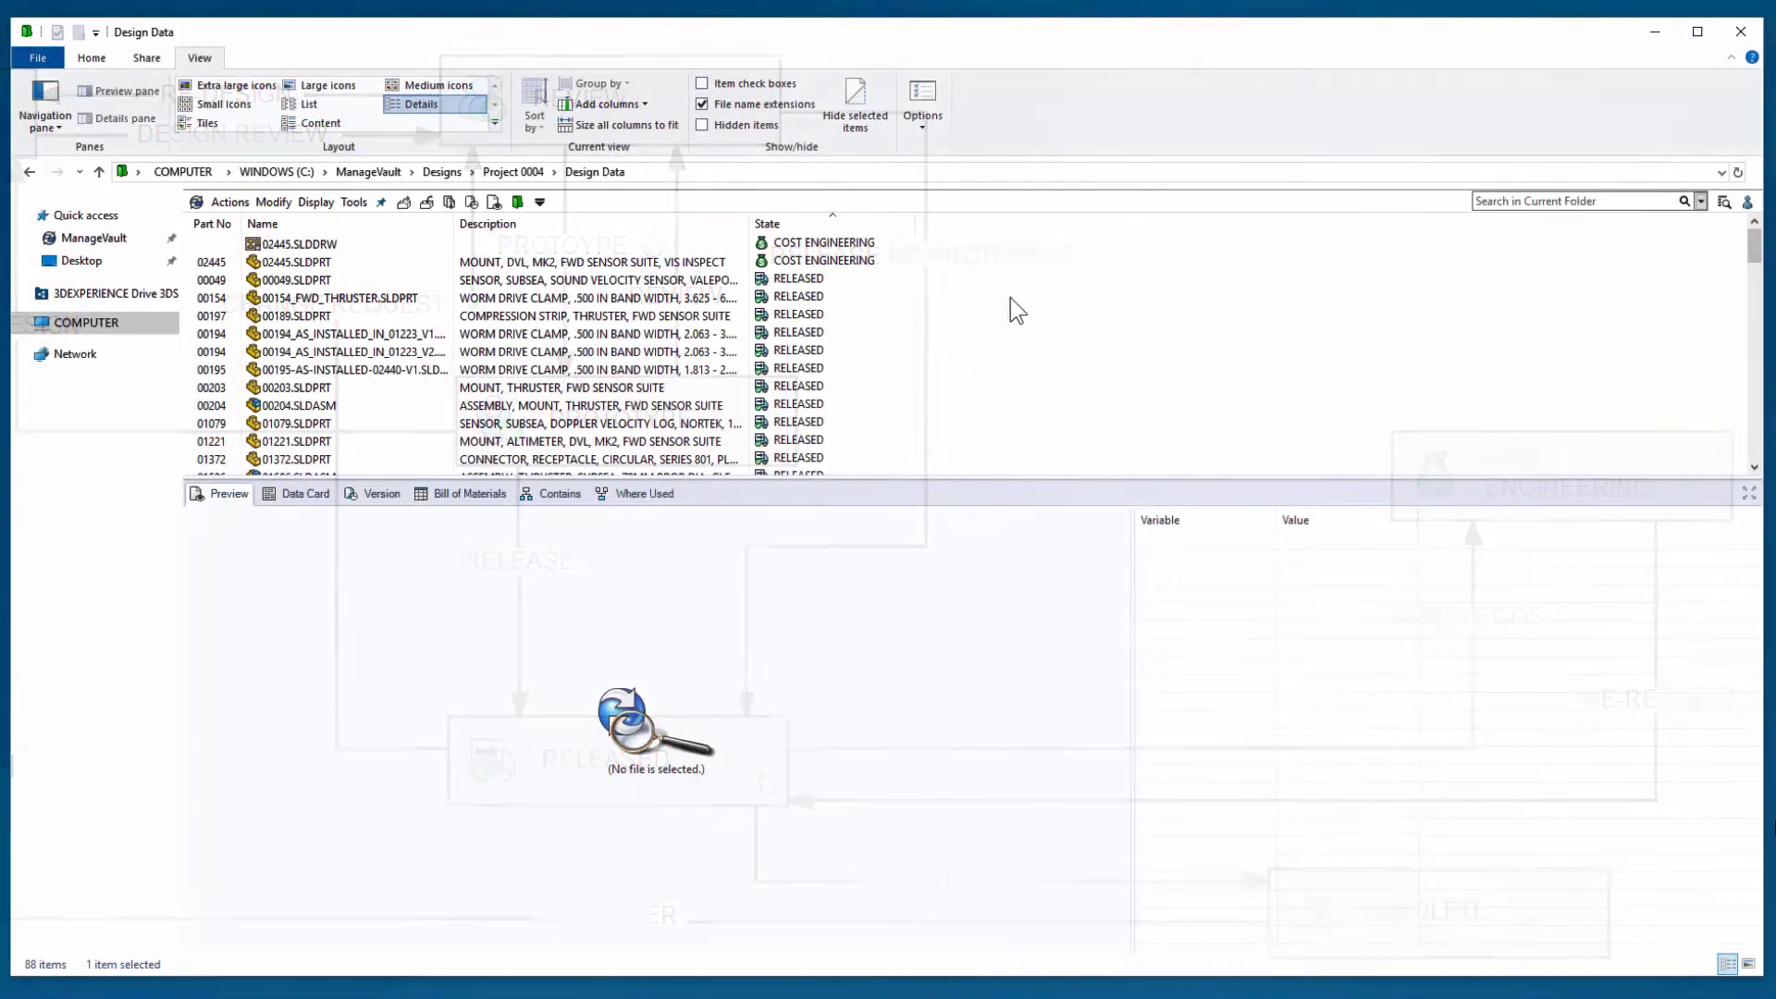
# - Select 02445.SLDPRT, enlarge and rotate its preview, and show its Where Used results
pyautogui.click(731, 280)
pyautogui.click(691, 267)
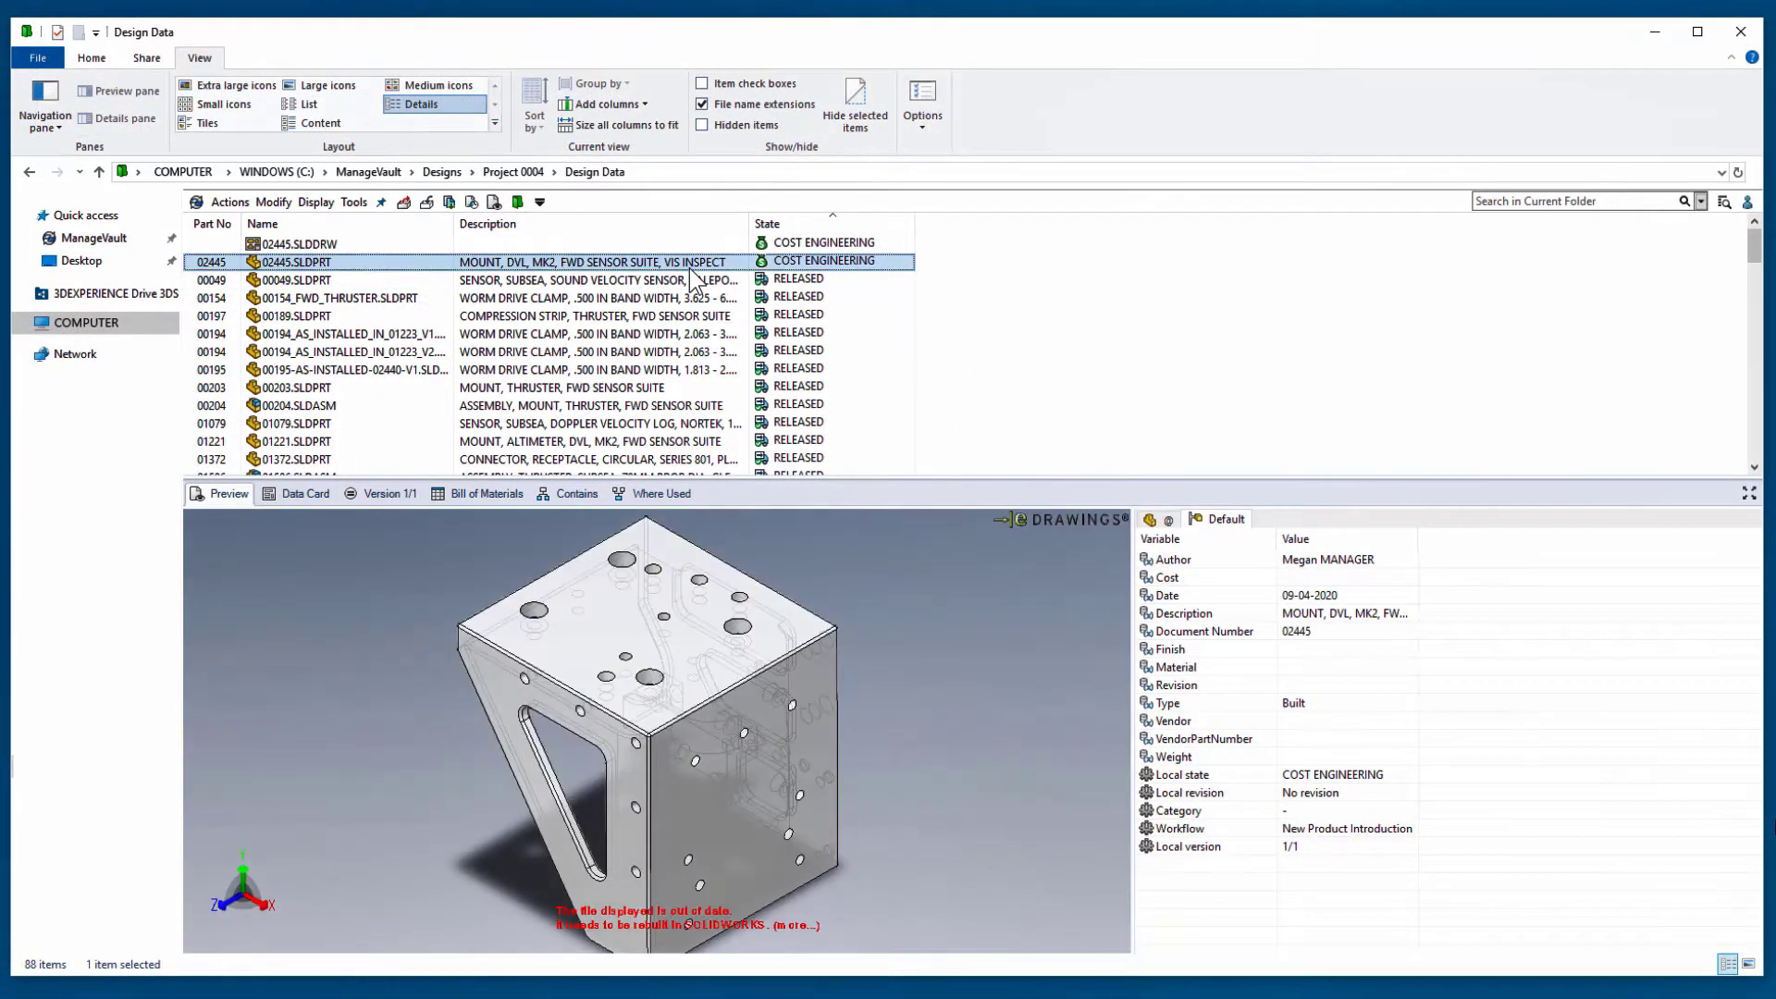
pyautogui.moveTo(950, 476); pyautogui.dragTo(937, 283)
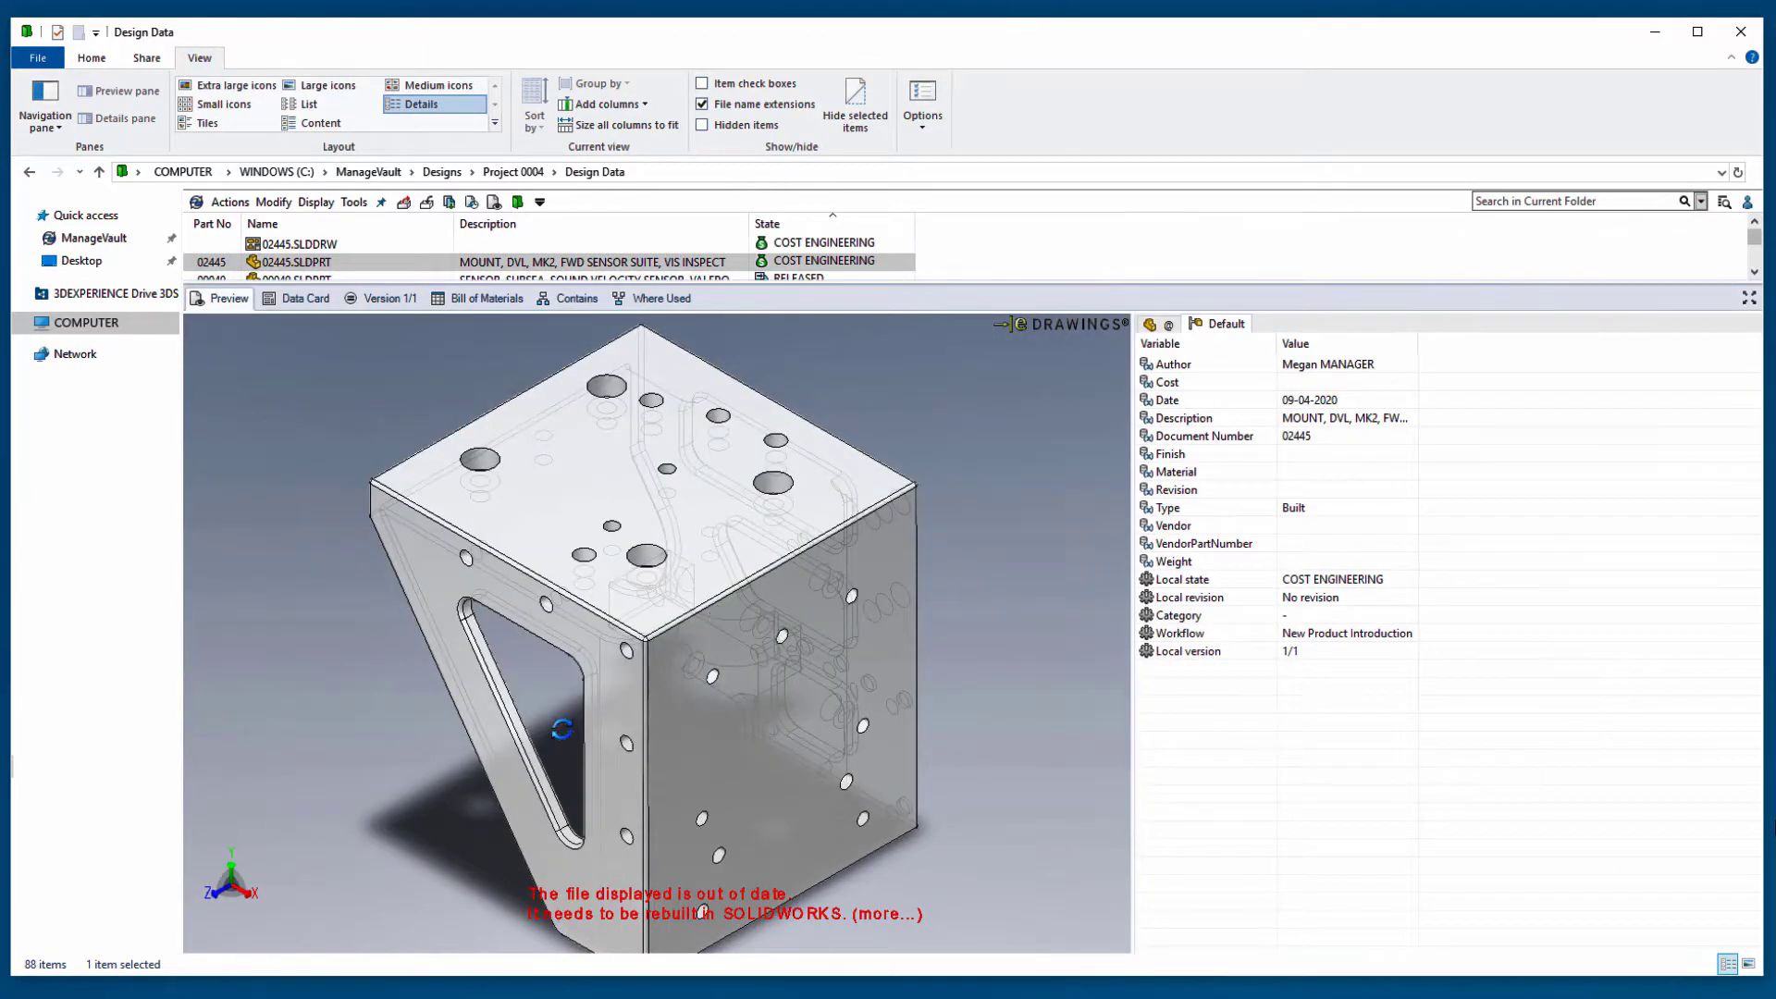
pyautogui.moveTo(562, 728); pyautogui.dragTo(649, 436)
pyautogui.click(620, 309)
# - Display the Where Used tree in Treehouse view, zoomed to fit
pyautogui.click(1742, 333)
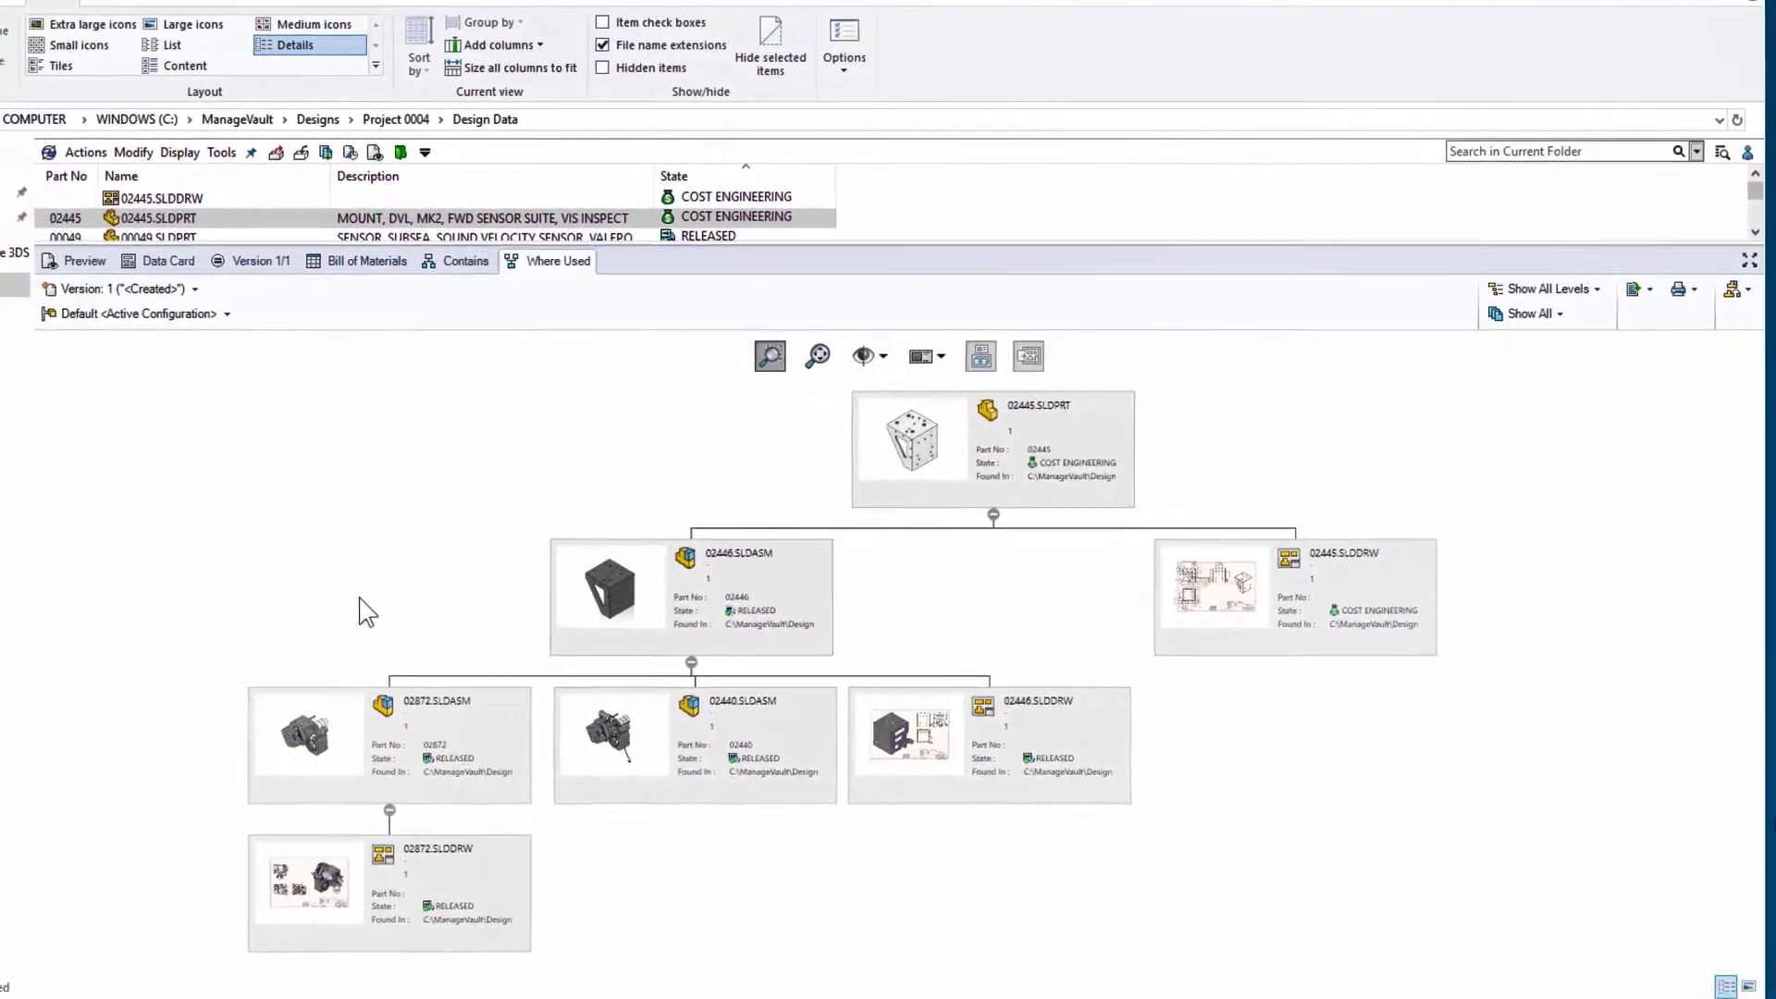
pyautogui.scroll(2, 1036, 942)
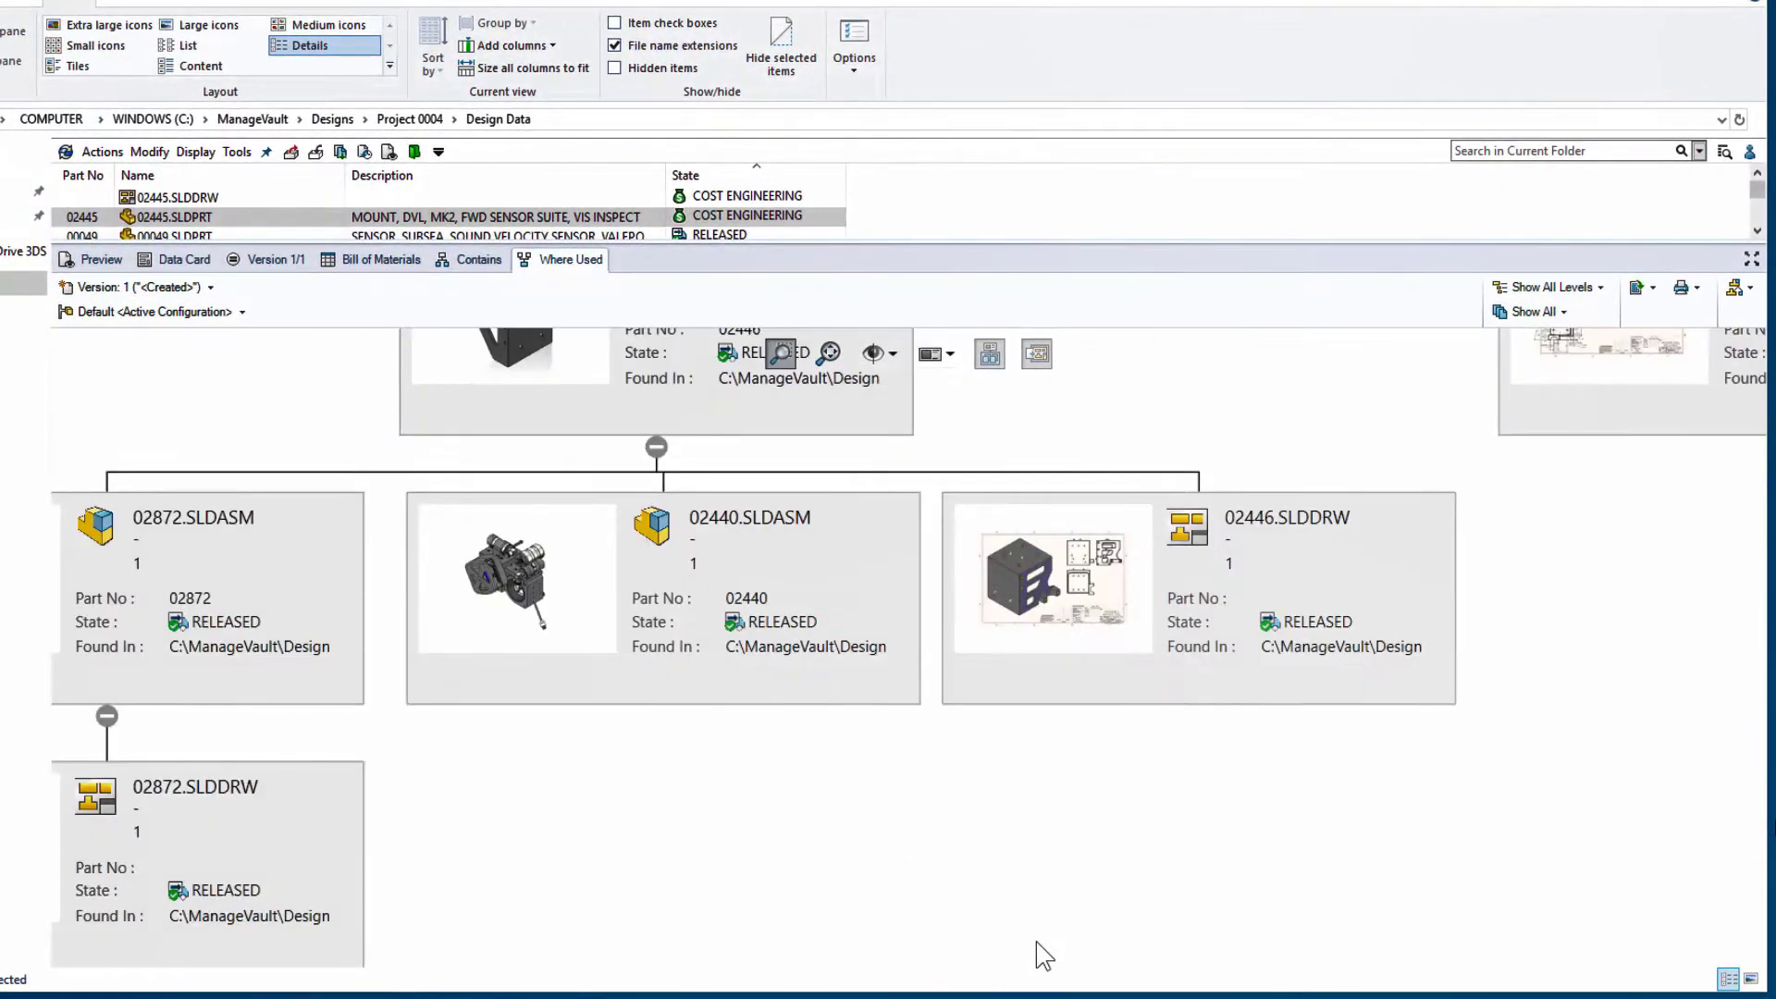
pyautogui.scroll(2, 813, 473)
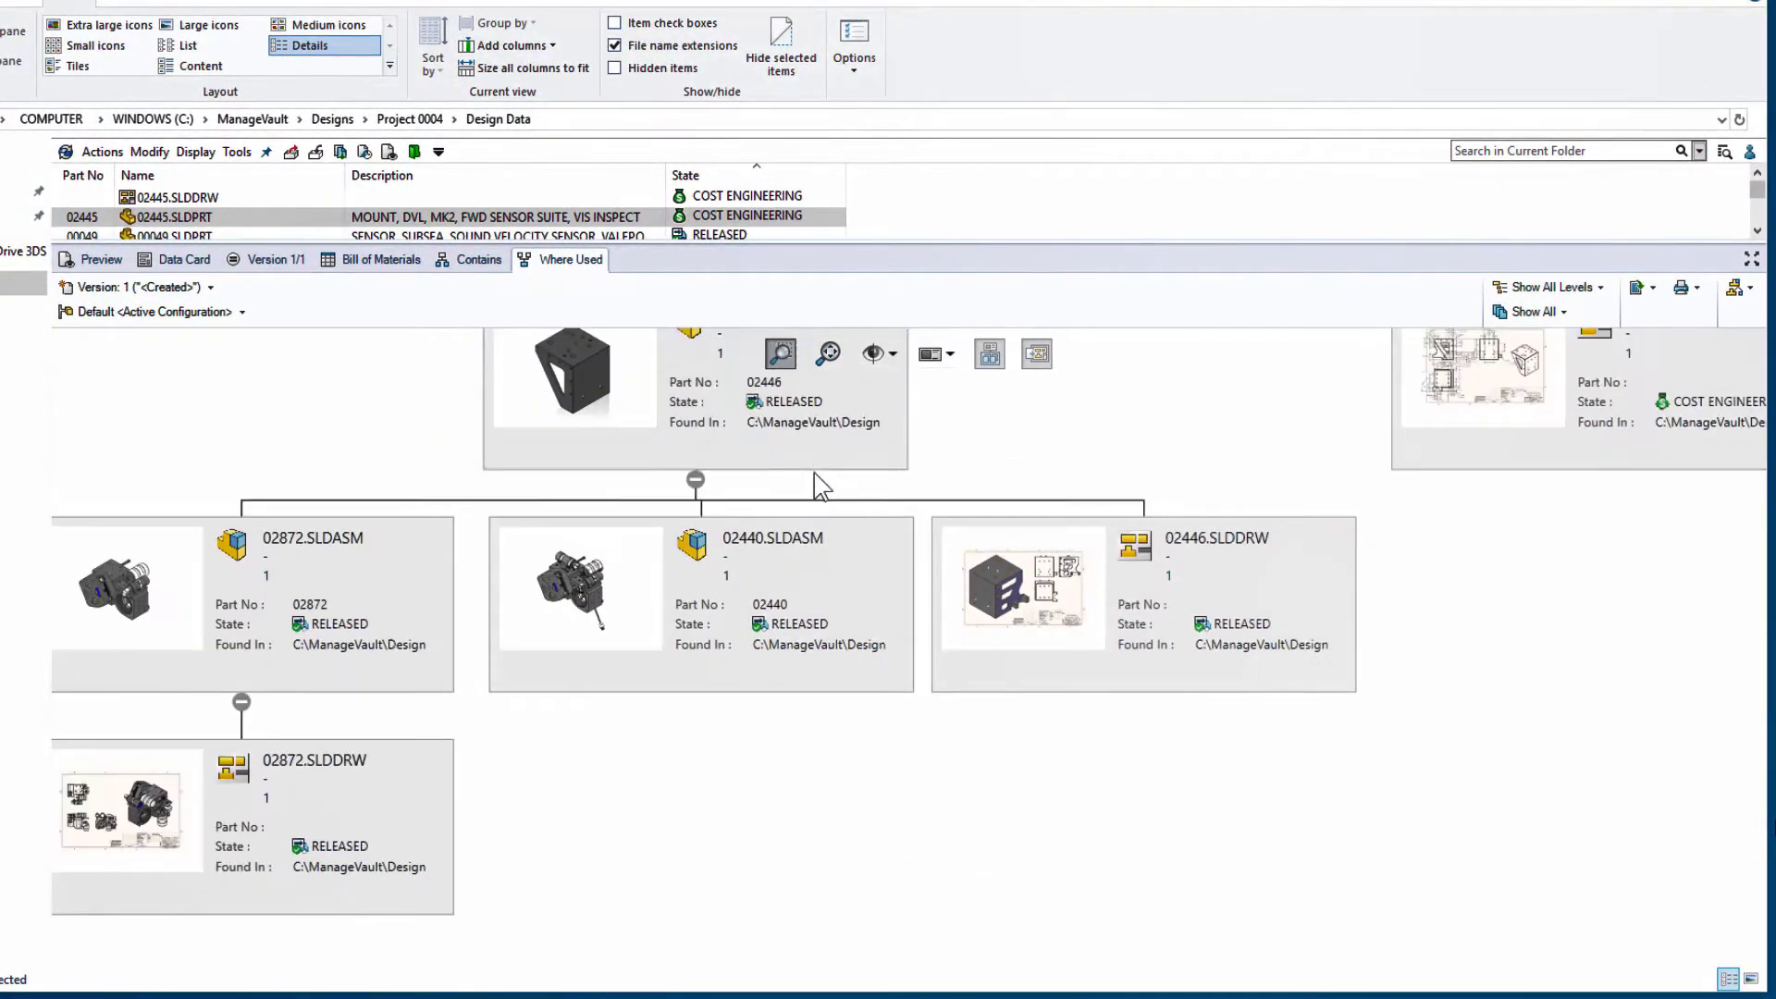
pyautogui.click(829, 353)
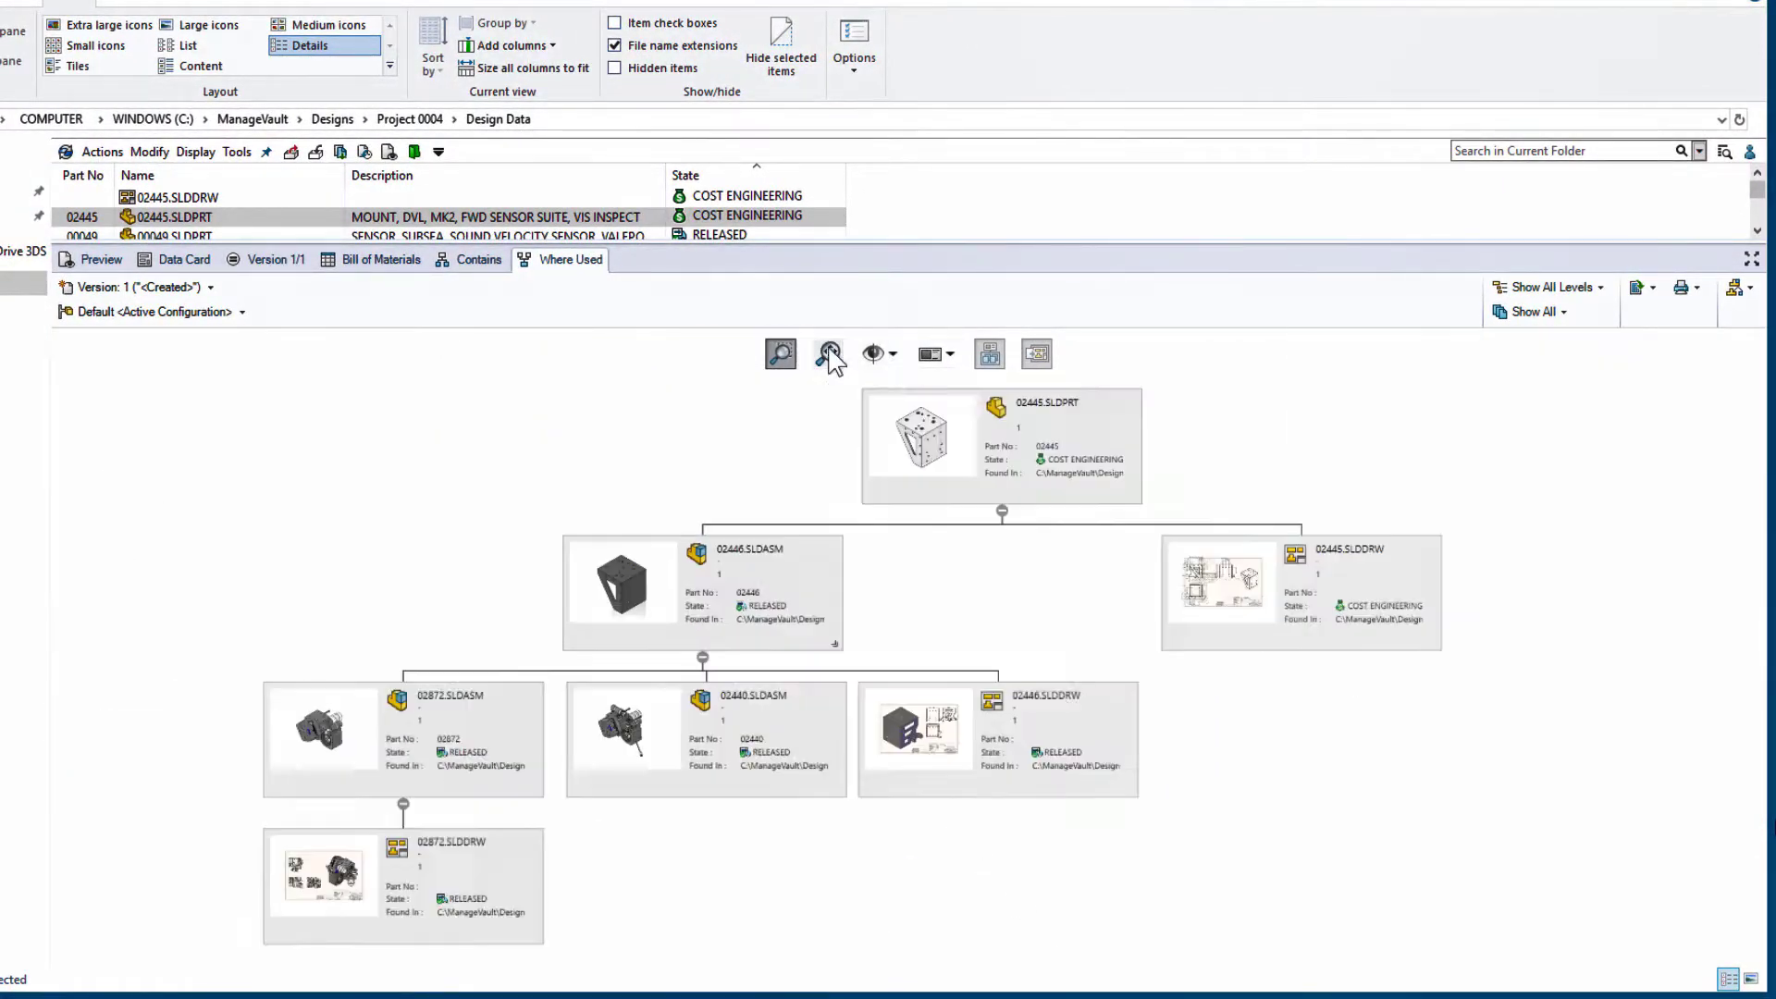
# - Export the tree with thumbnails and bring up file actions for the 02872.SLDDRW card
pyautogui.click(1695, 287)
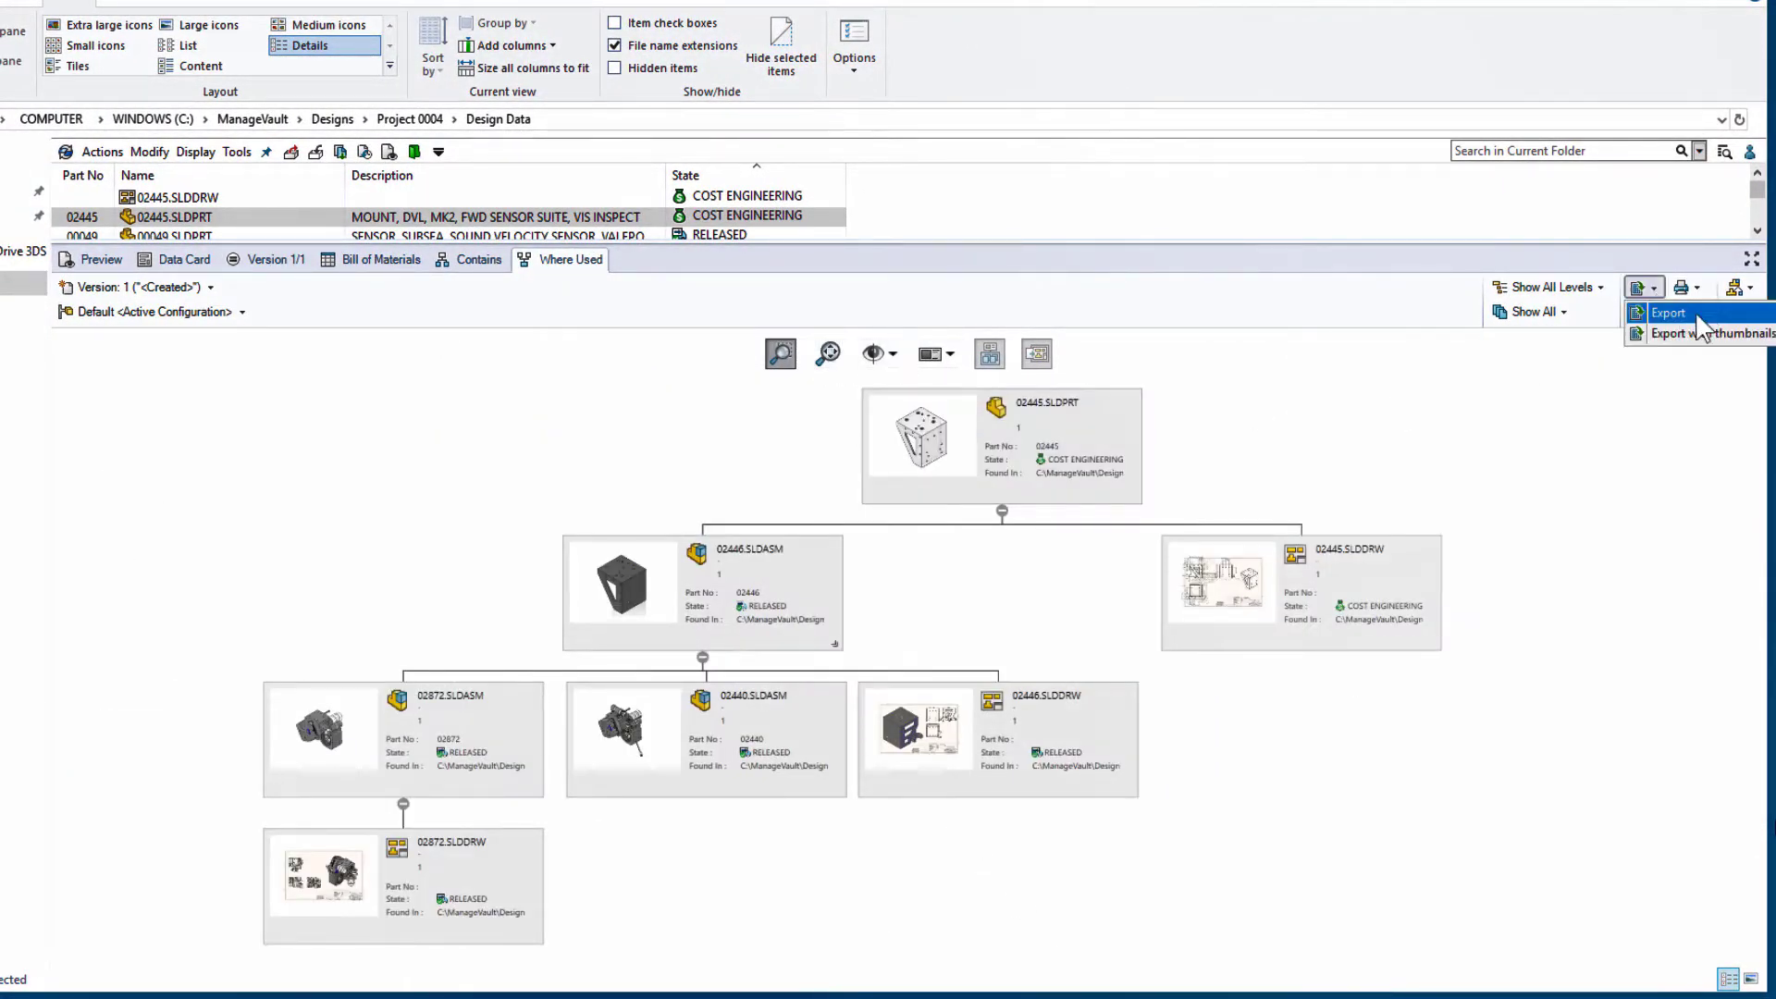
pyautogui.click(1707, 333)
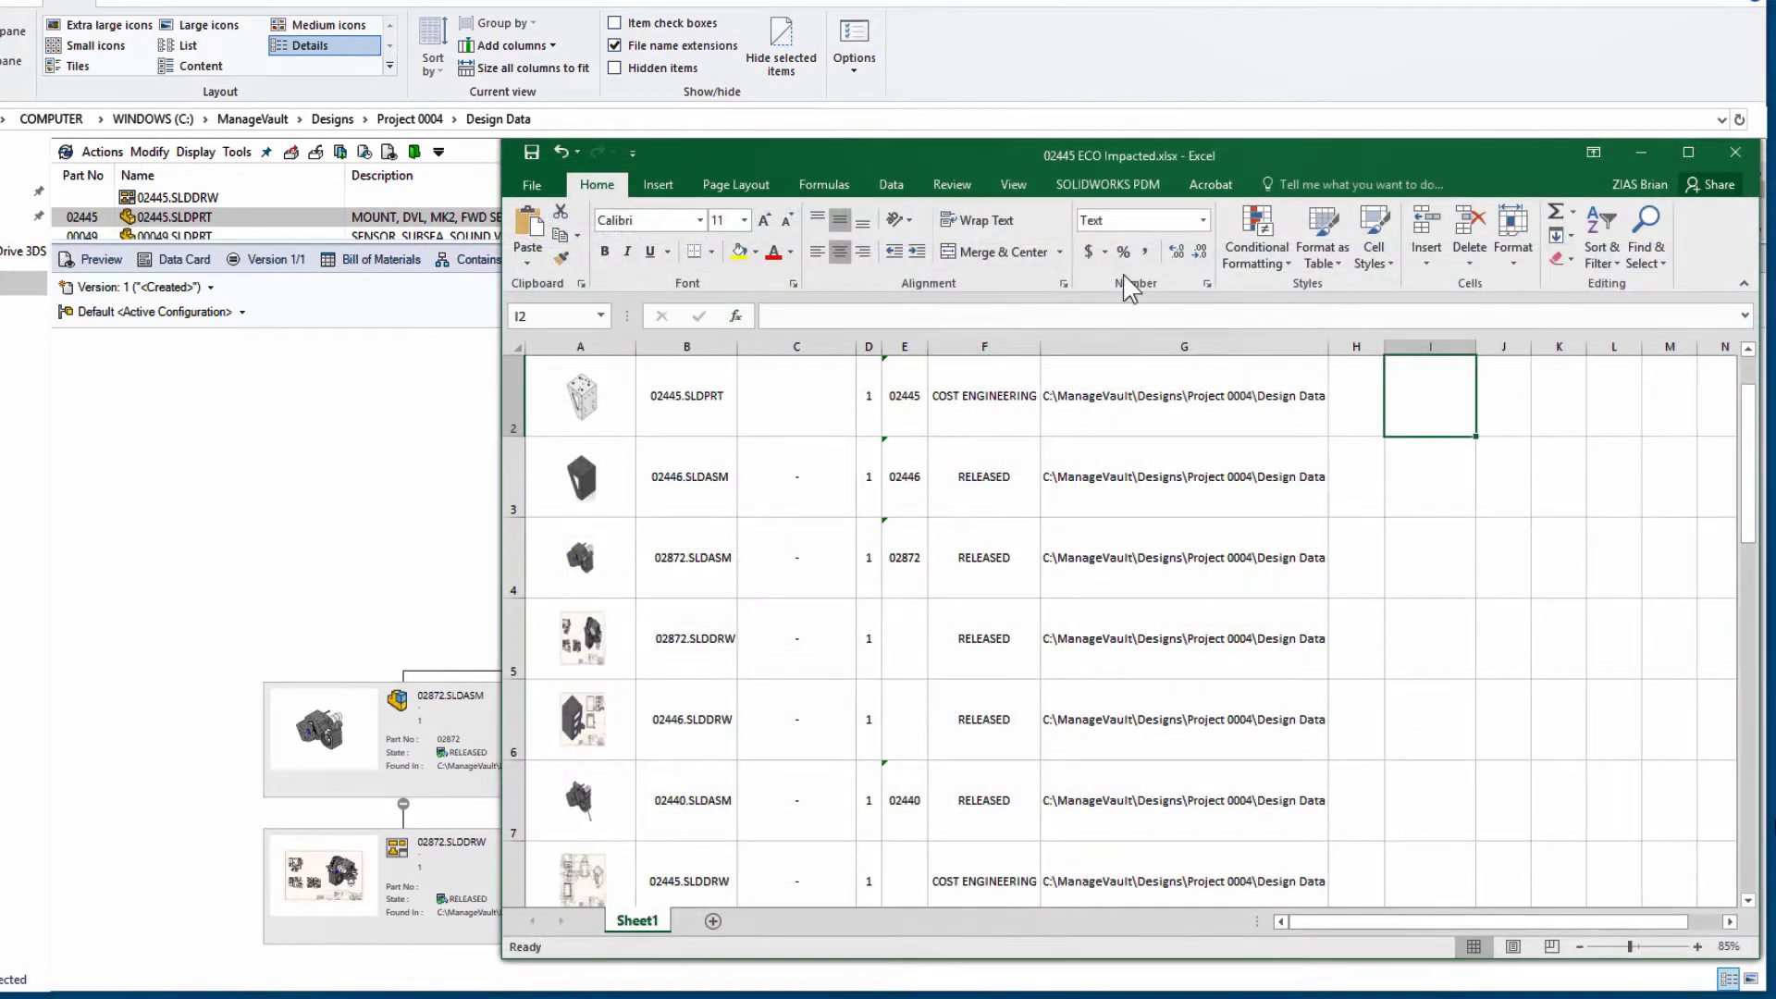
pyautogui.click(1107, 184)
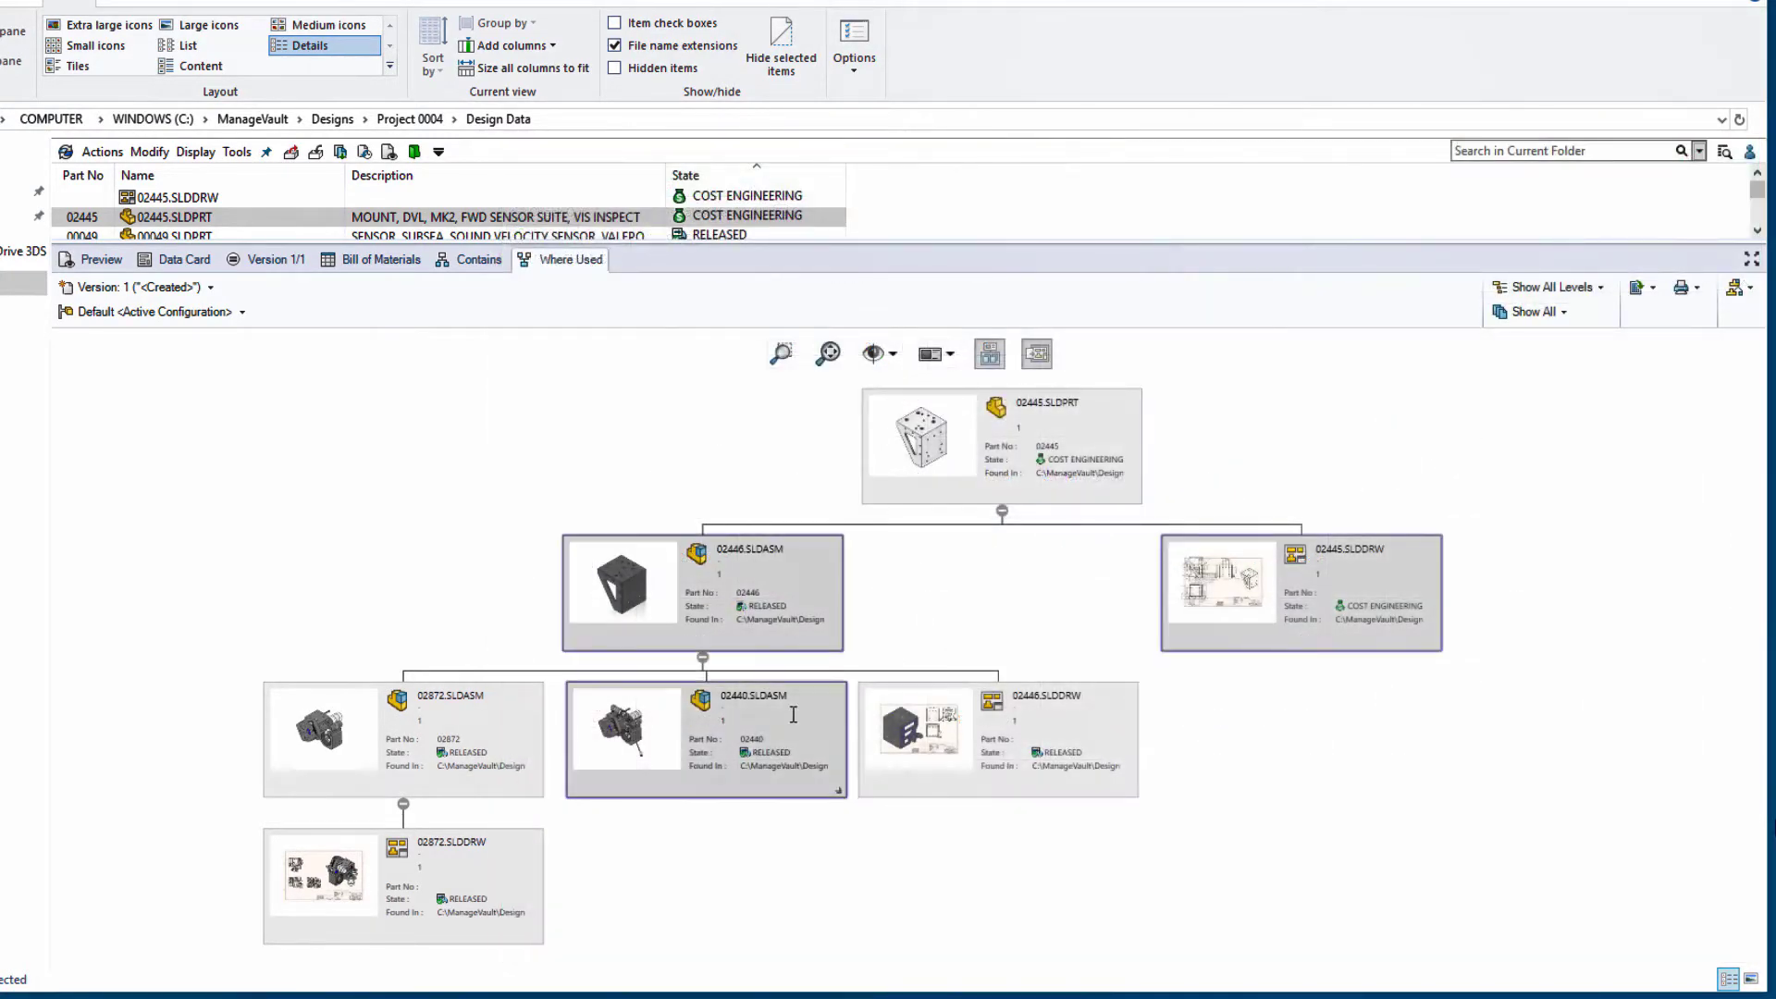
pyautogui.rightClick(505, 862)
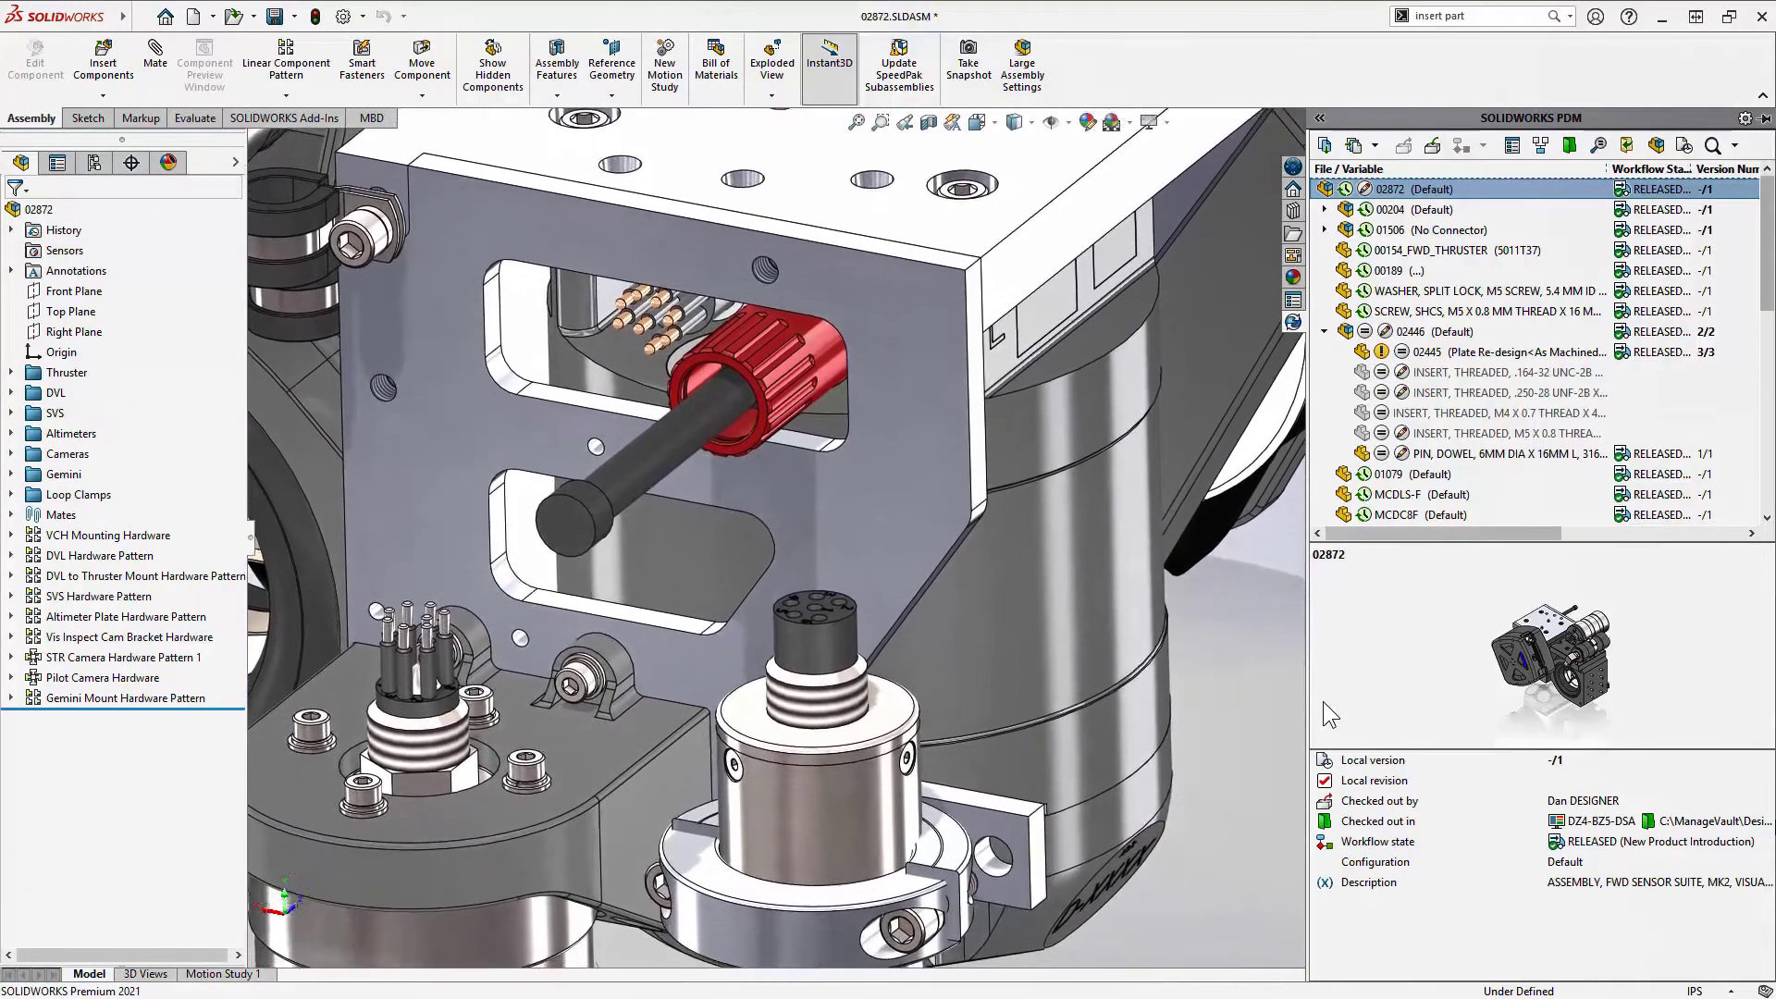
# - Open the 02445 plate part and bring up options for its homemade clamp base cut-list folder
pyautogui.doubleClick(1466, 352)
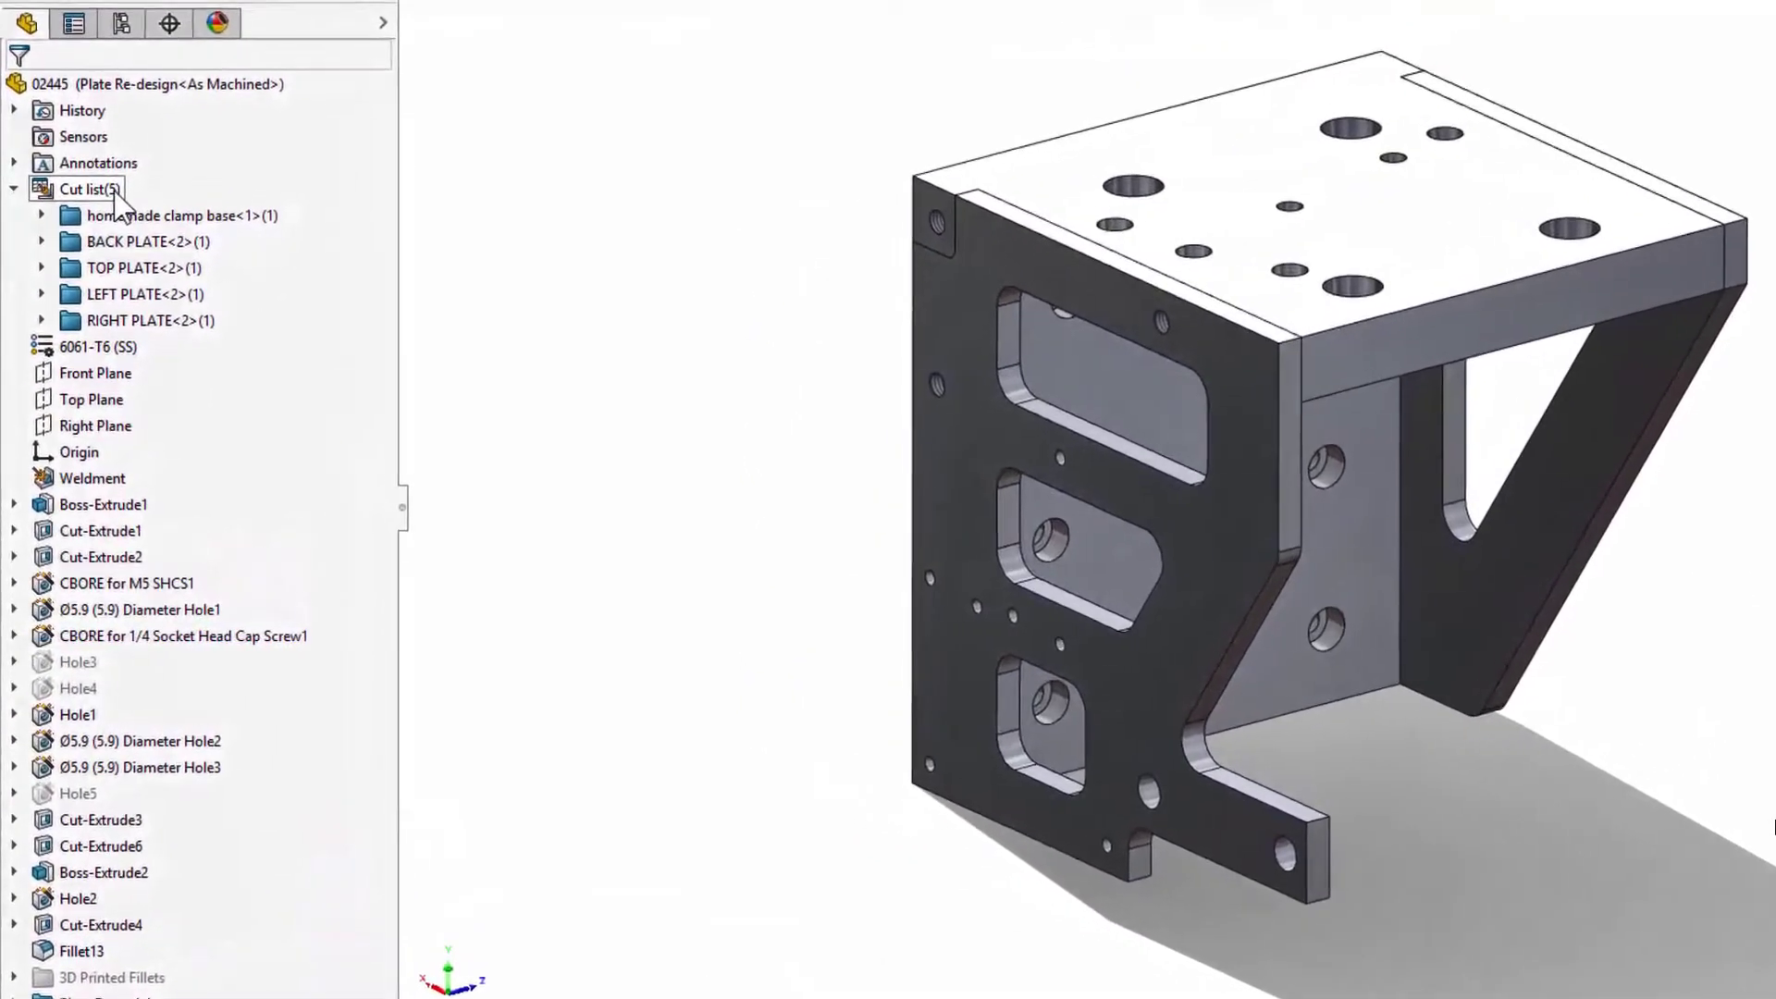
pyautogui.click(92, 189)
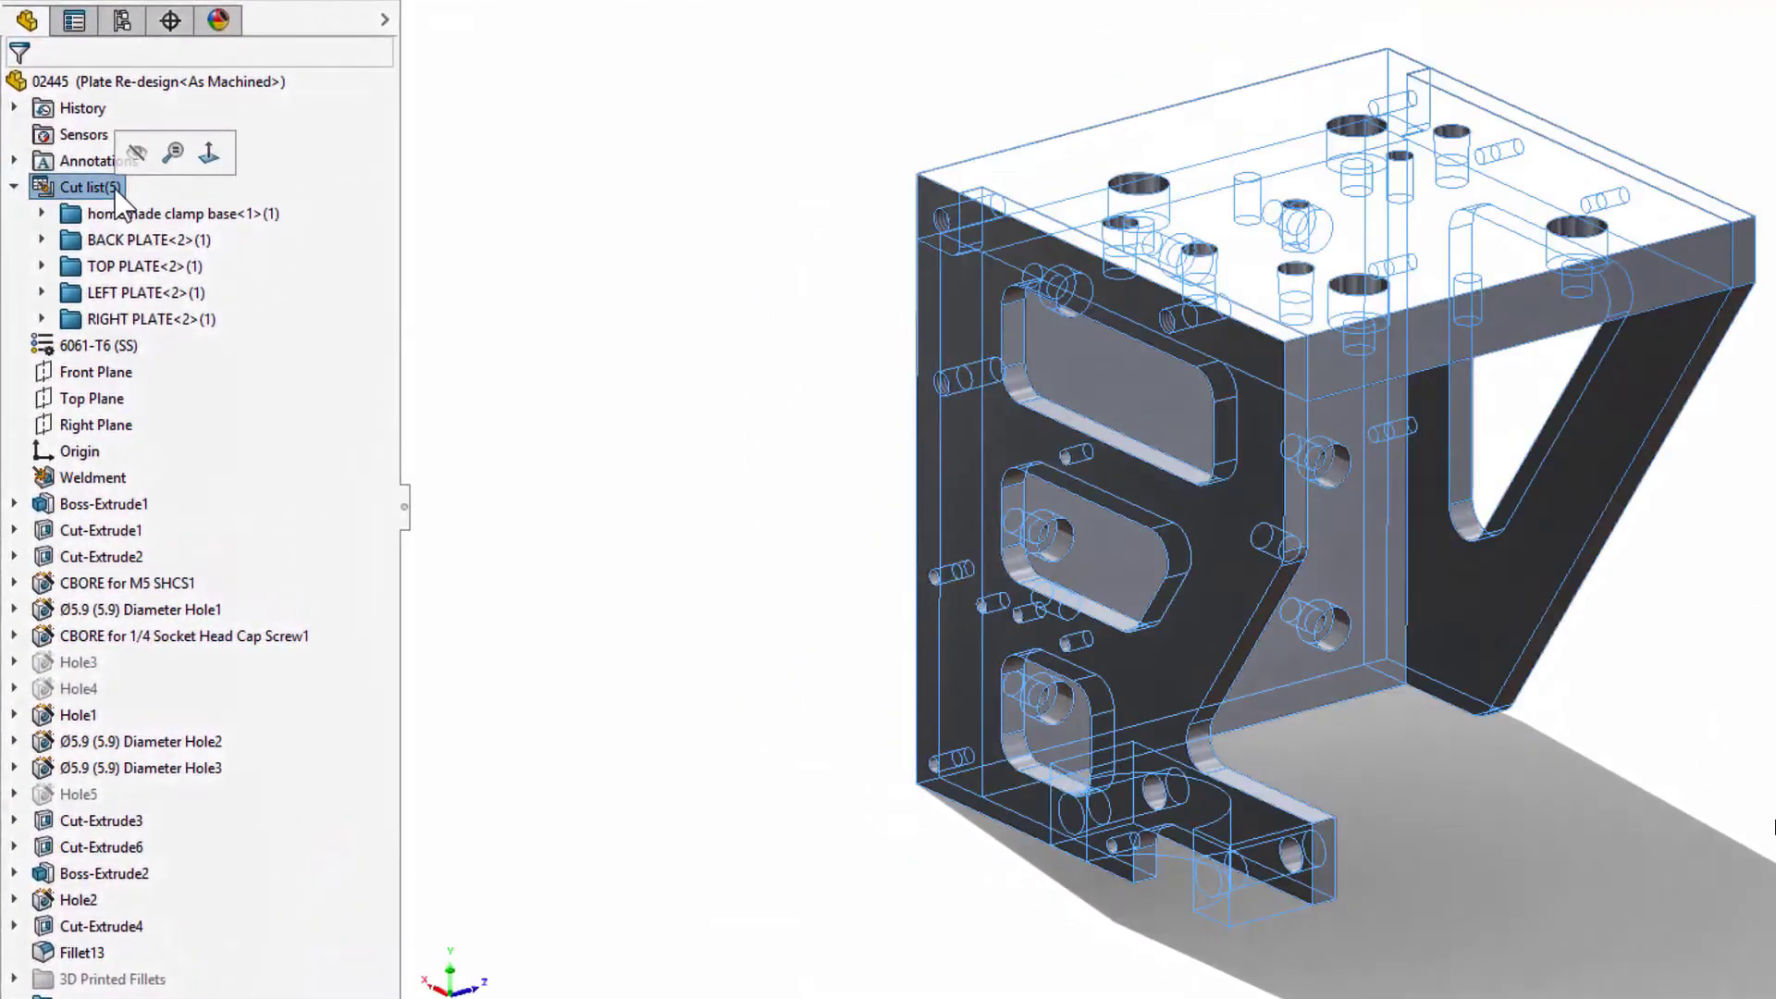
pyautogui.click(249, 222)
pyautogui.rightClick(247, 211)
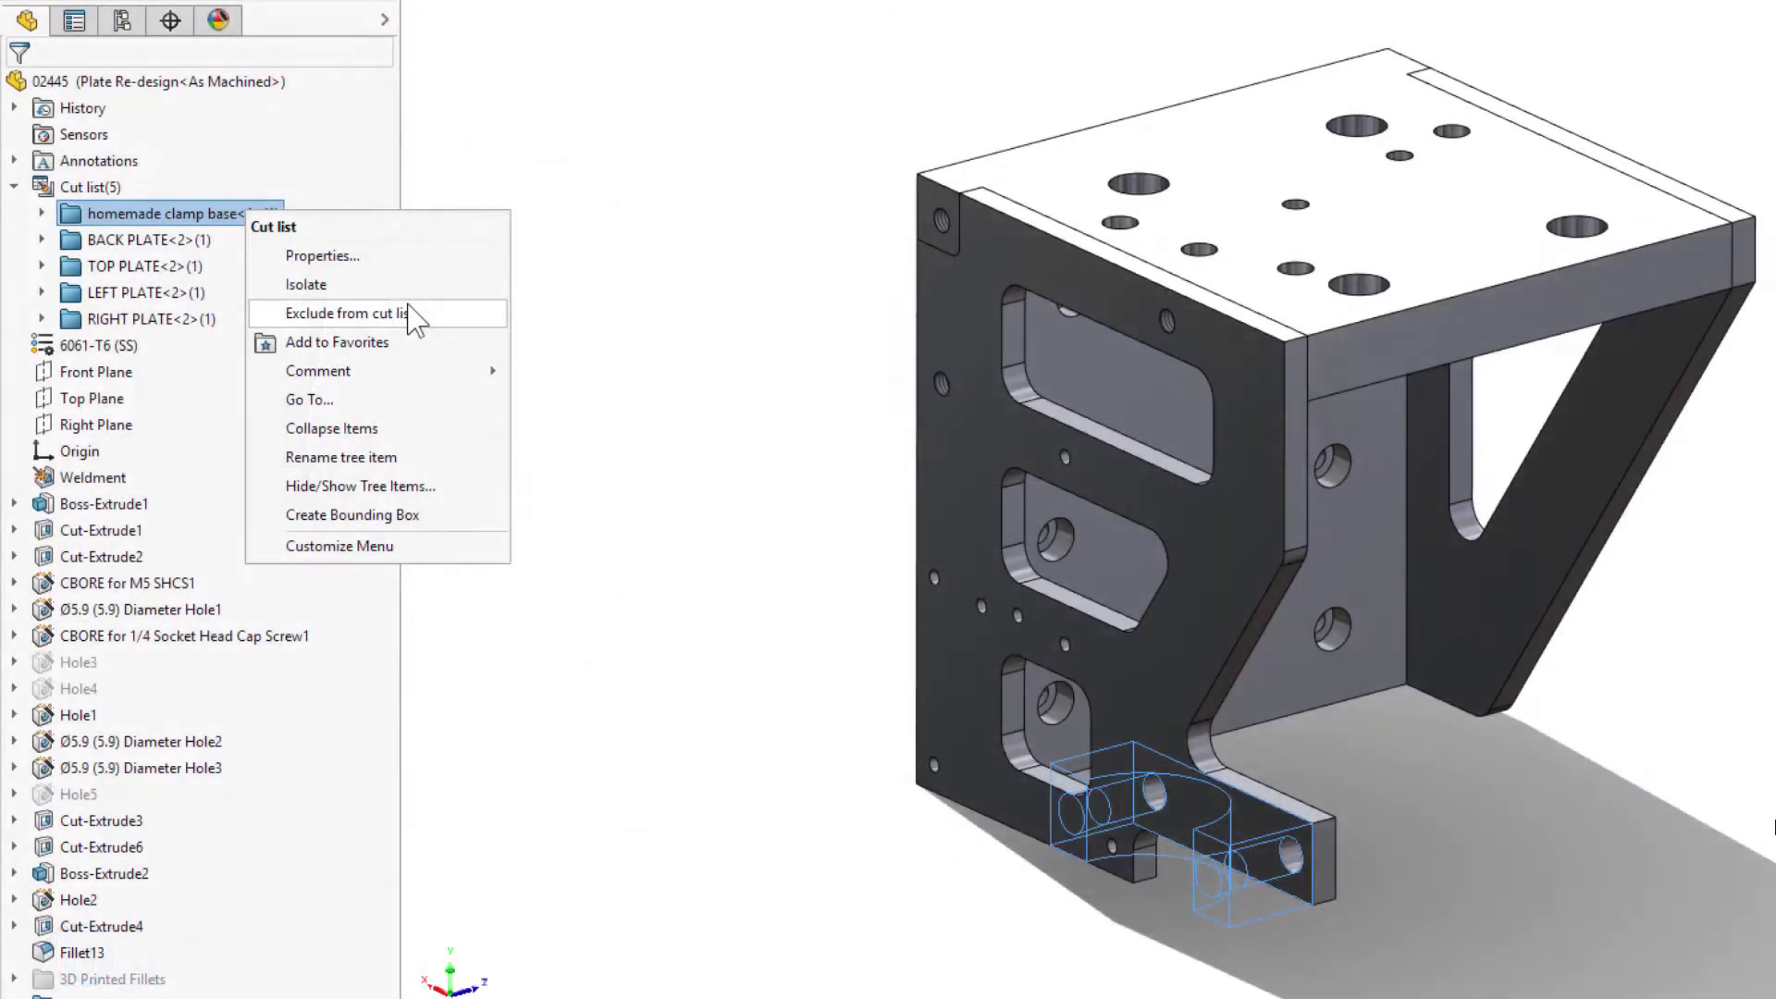
# - Exclude homemade clamp base from the cut list and inspect the shaft collar's external references
pyautogui.click(414, 314)
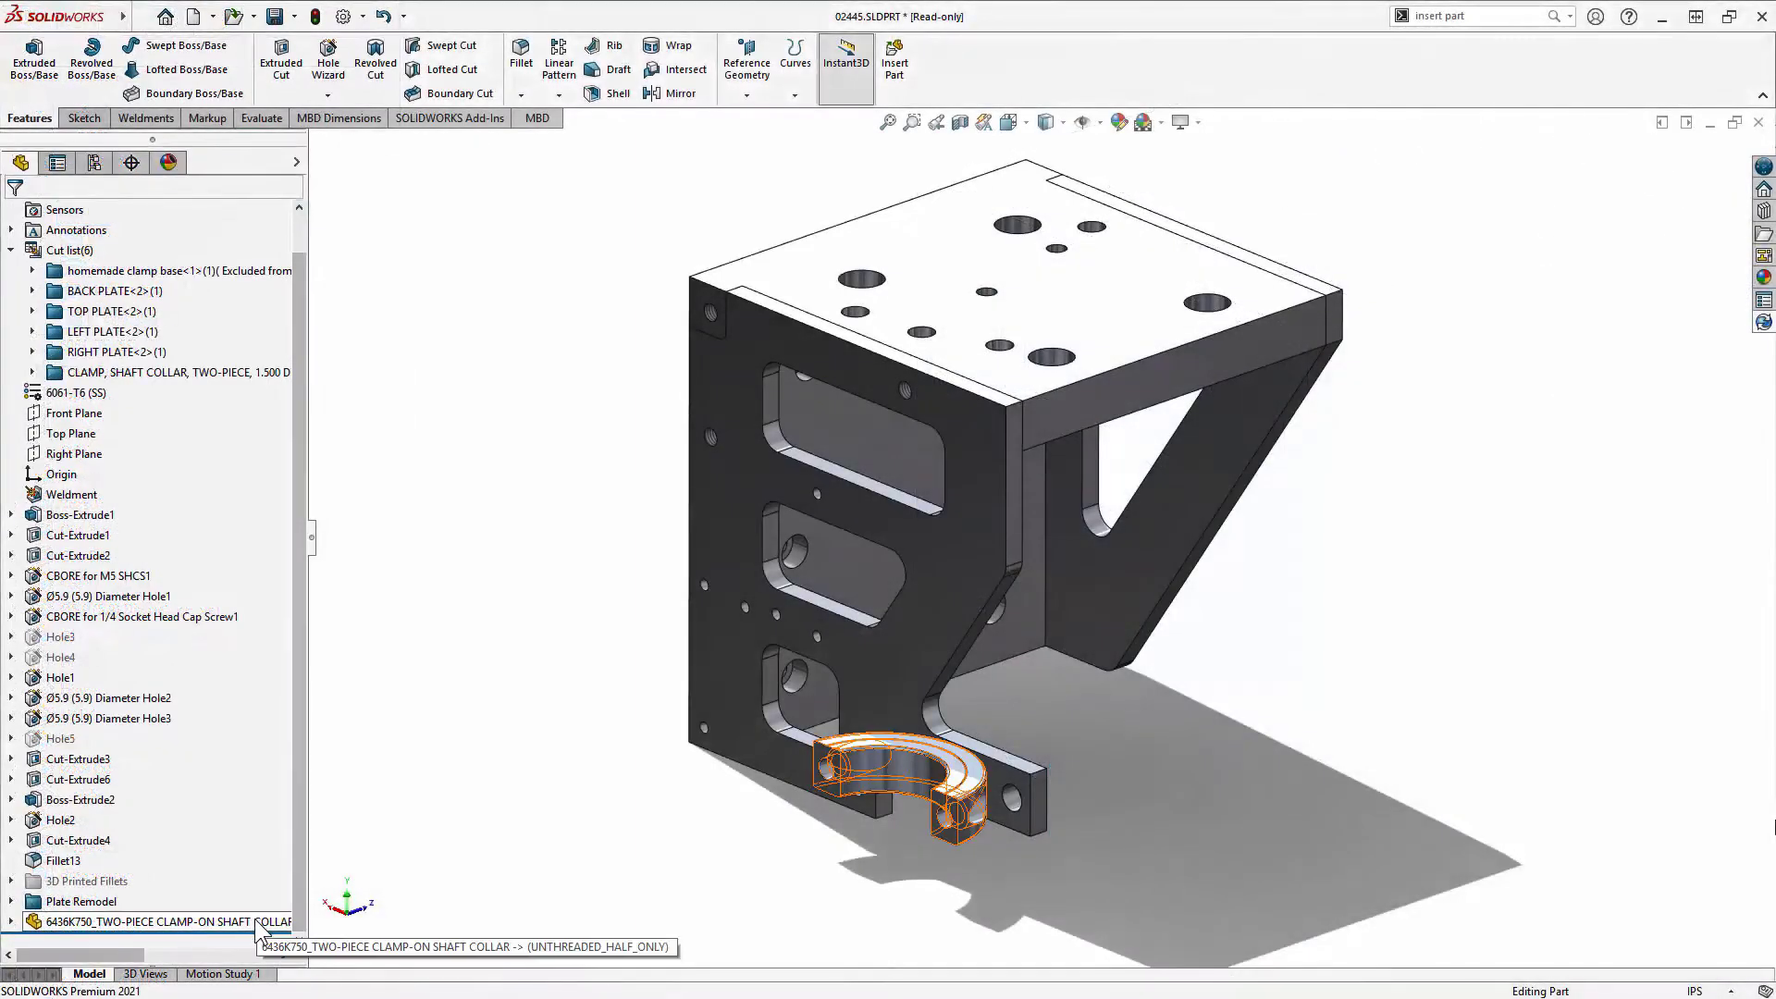
pyautogui.click(262, 923)
pyautogui.rightClick(261, 925)
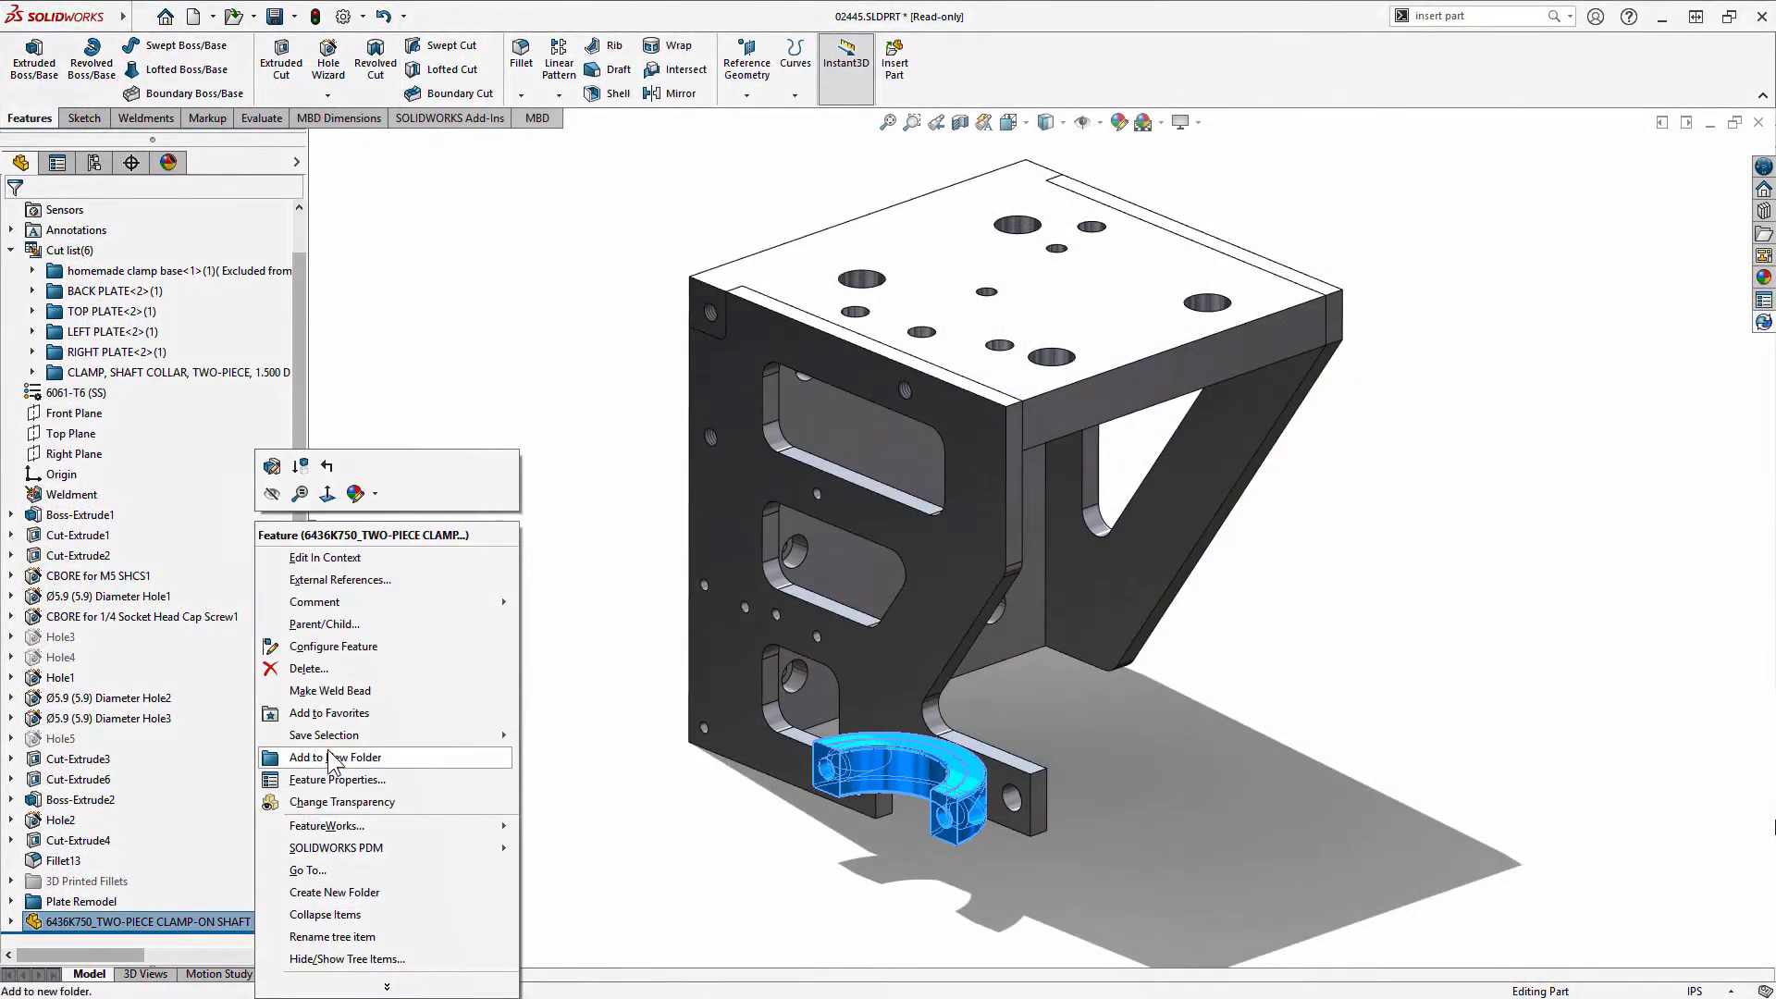
pyautogui.click(409, 583)
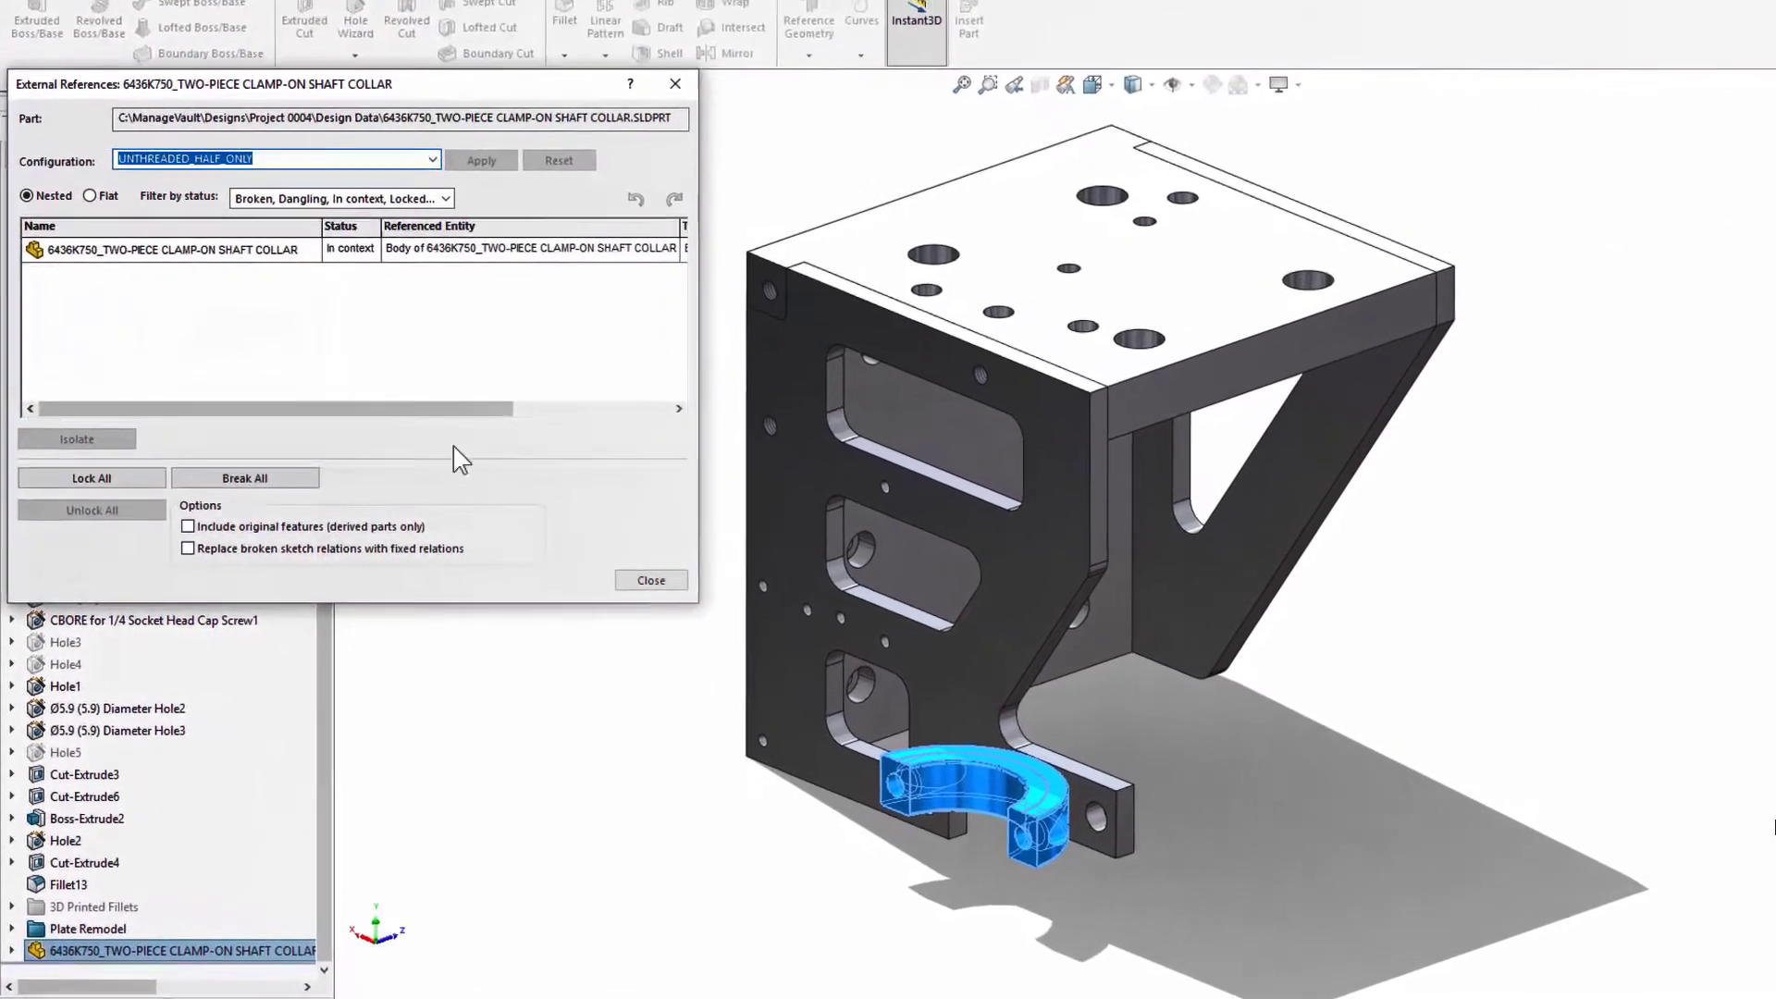
pyautogui.click(454, 250)
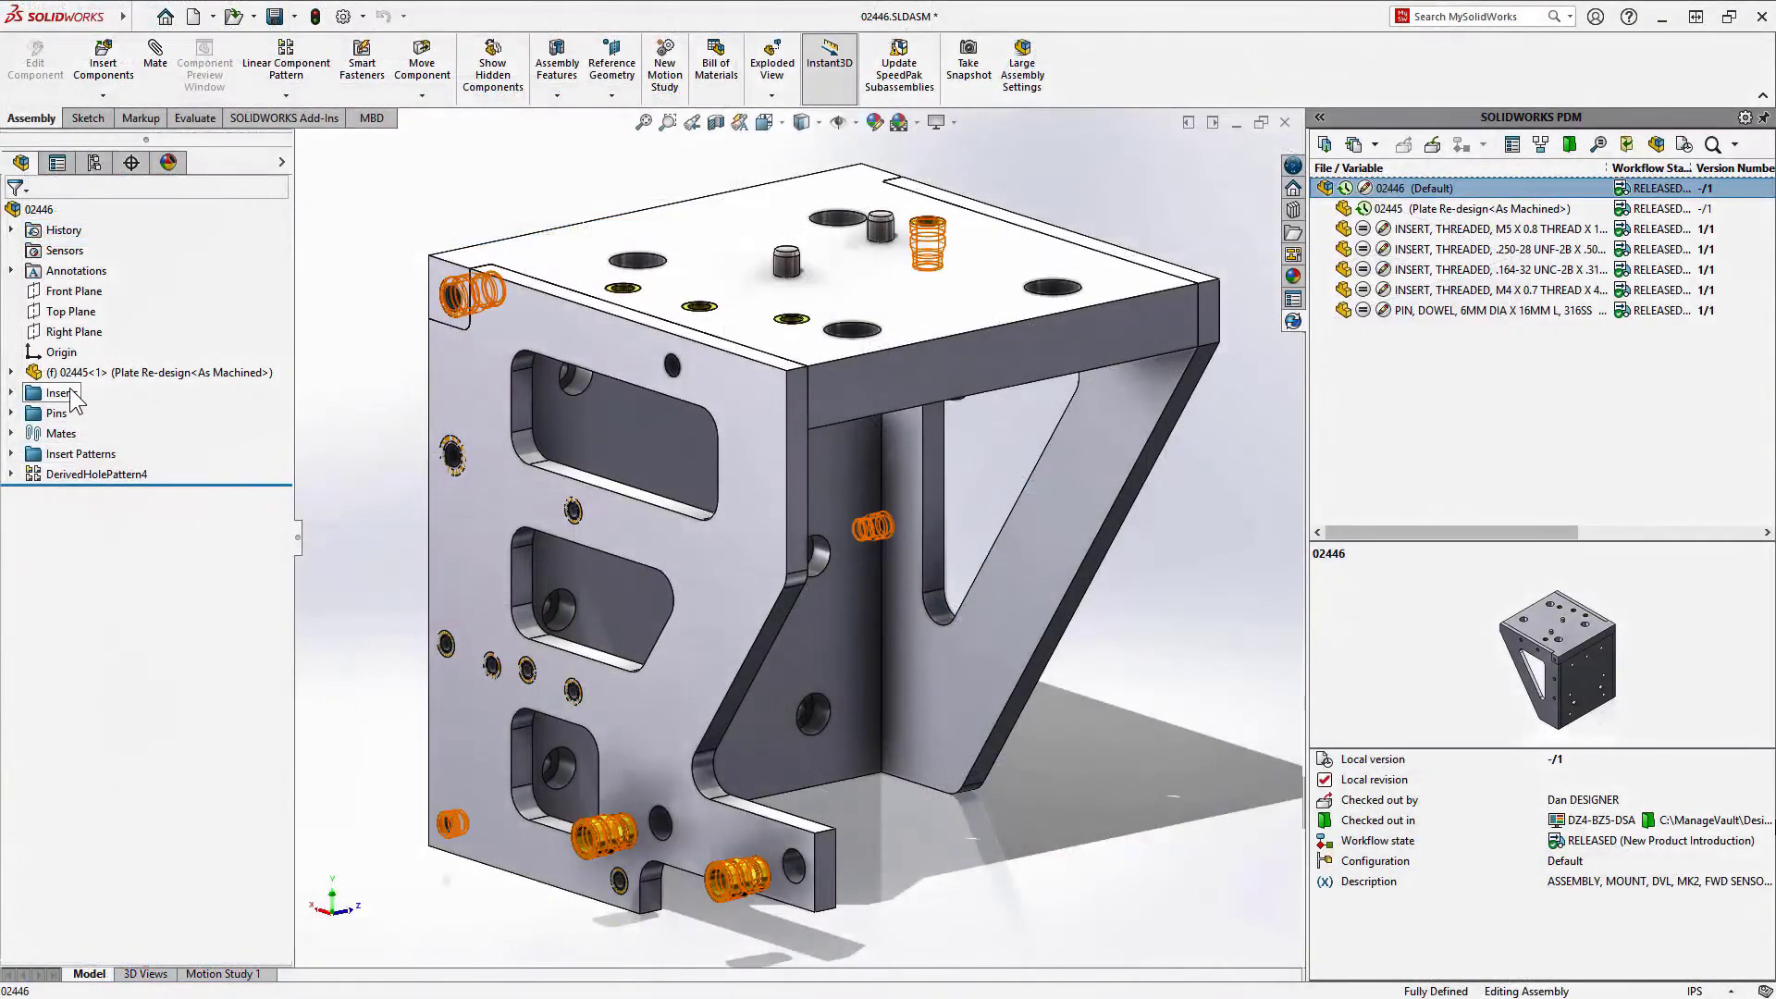
# - Suppress the Inserts and Insert Patterns components in the 02446 assembly
pyautogui.click(61, 393)
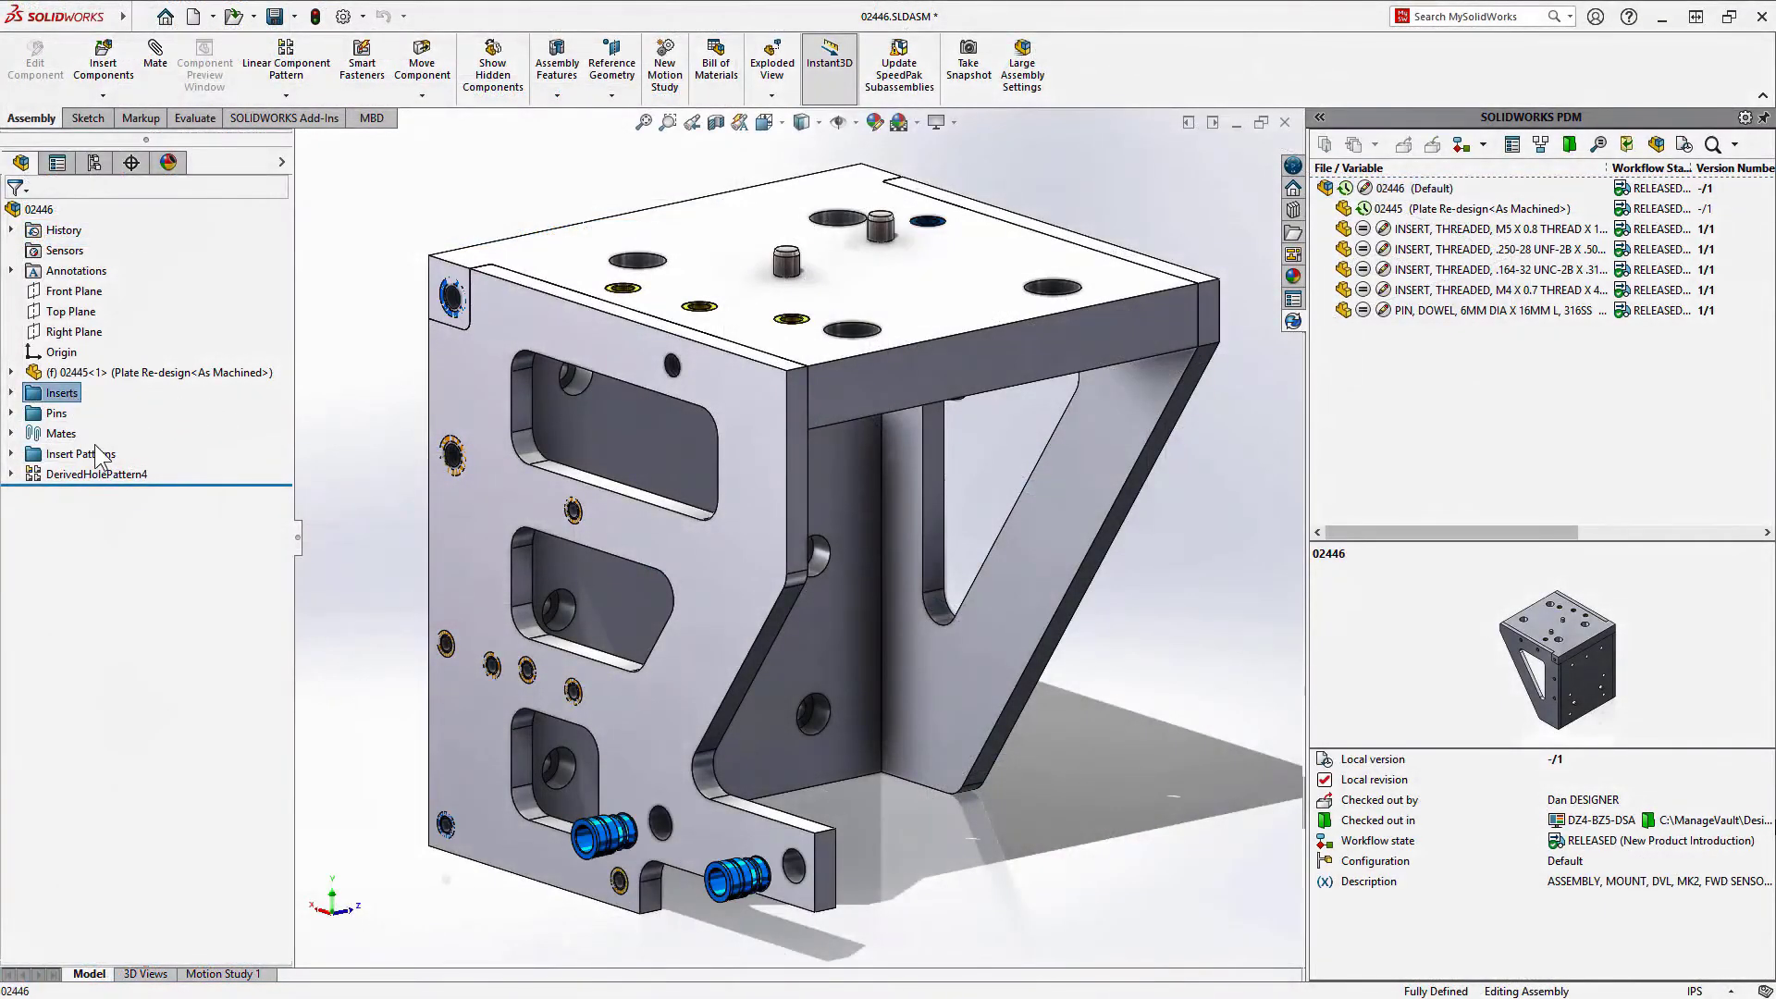
pyautogui.keyDown('ctrl'); pyautogui.click(82, 453); pyautogui.keyUp('ctrl')
pyautogui.click(127, 417)
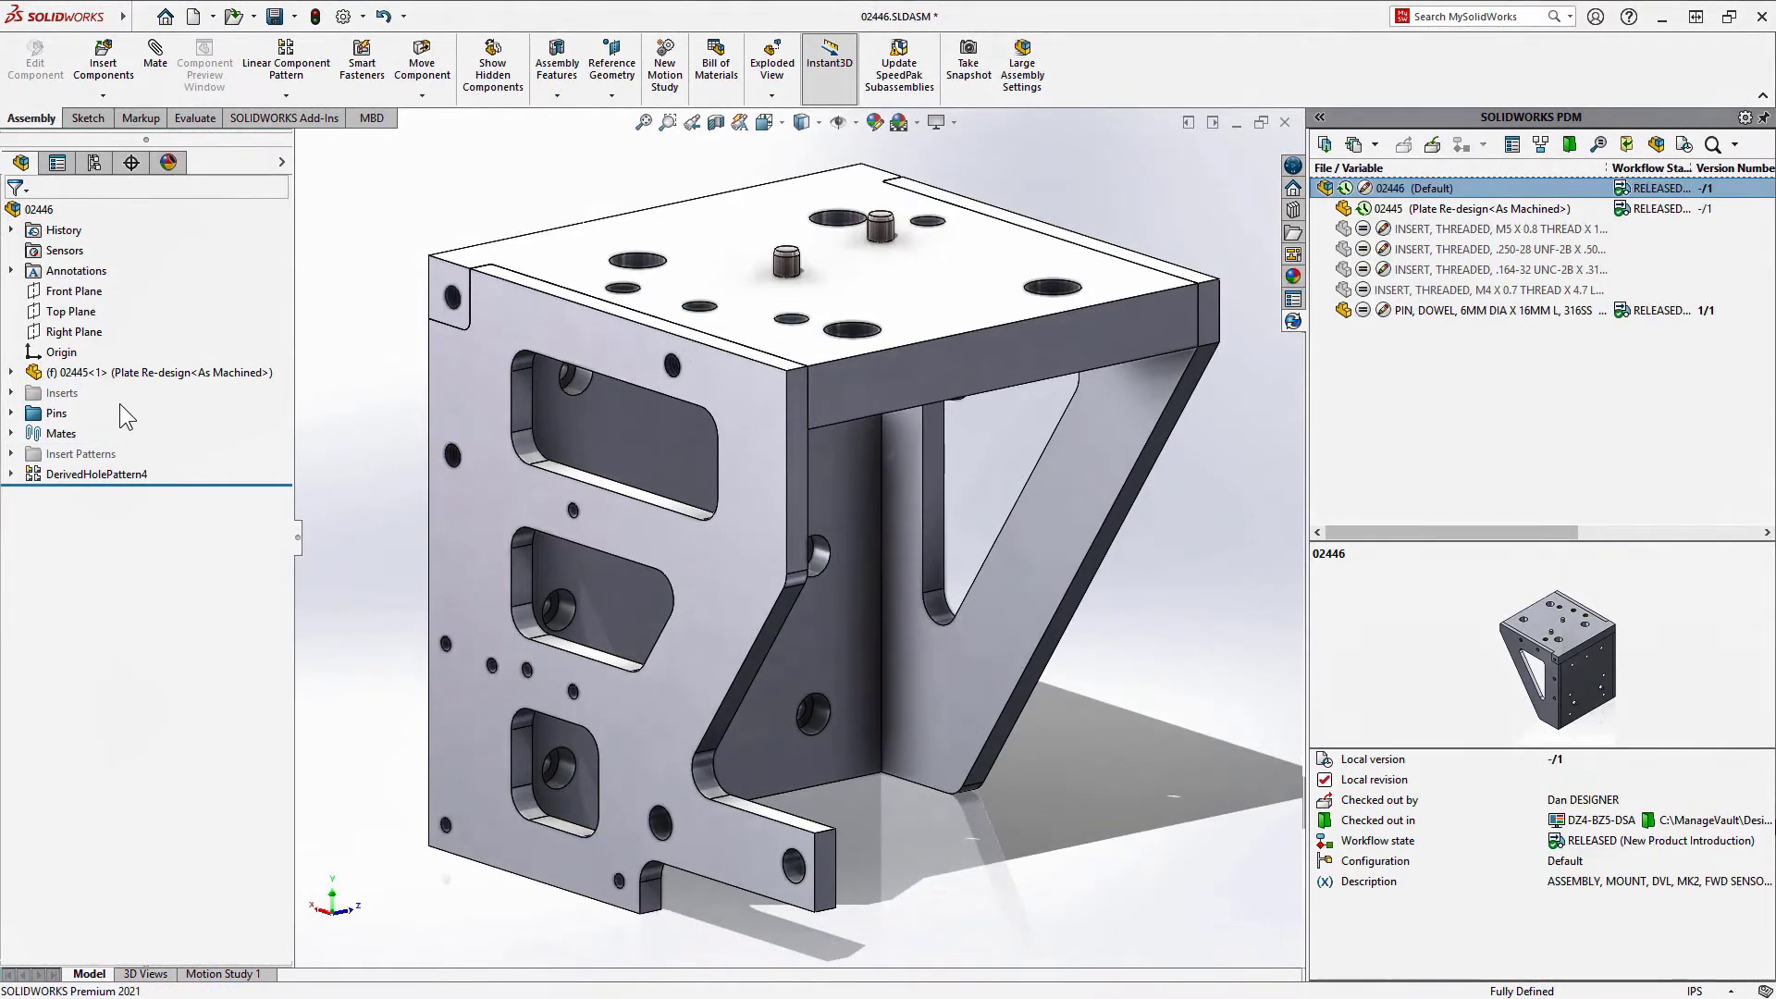
# - Set the Default configuration's child component display to Promote when used as a subassembly
pyautogui.click(94, 162)
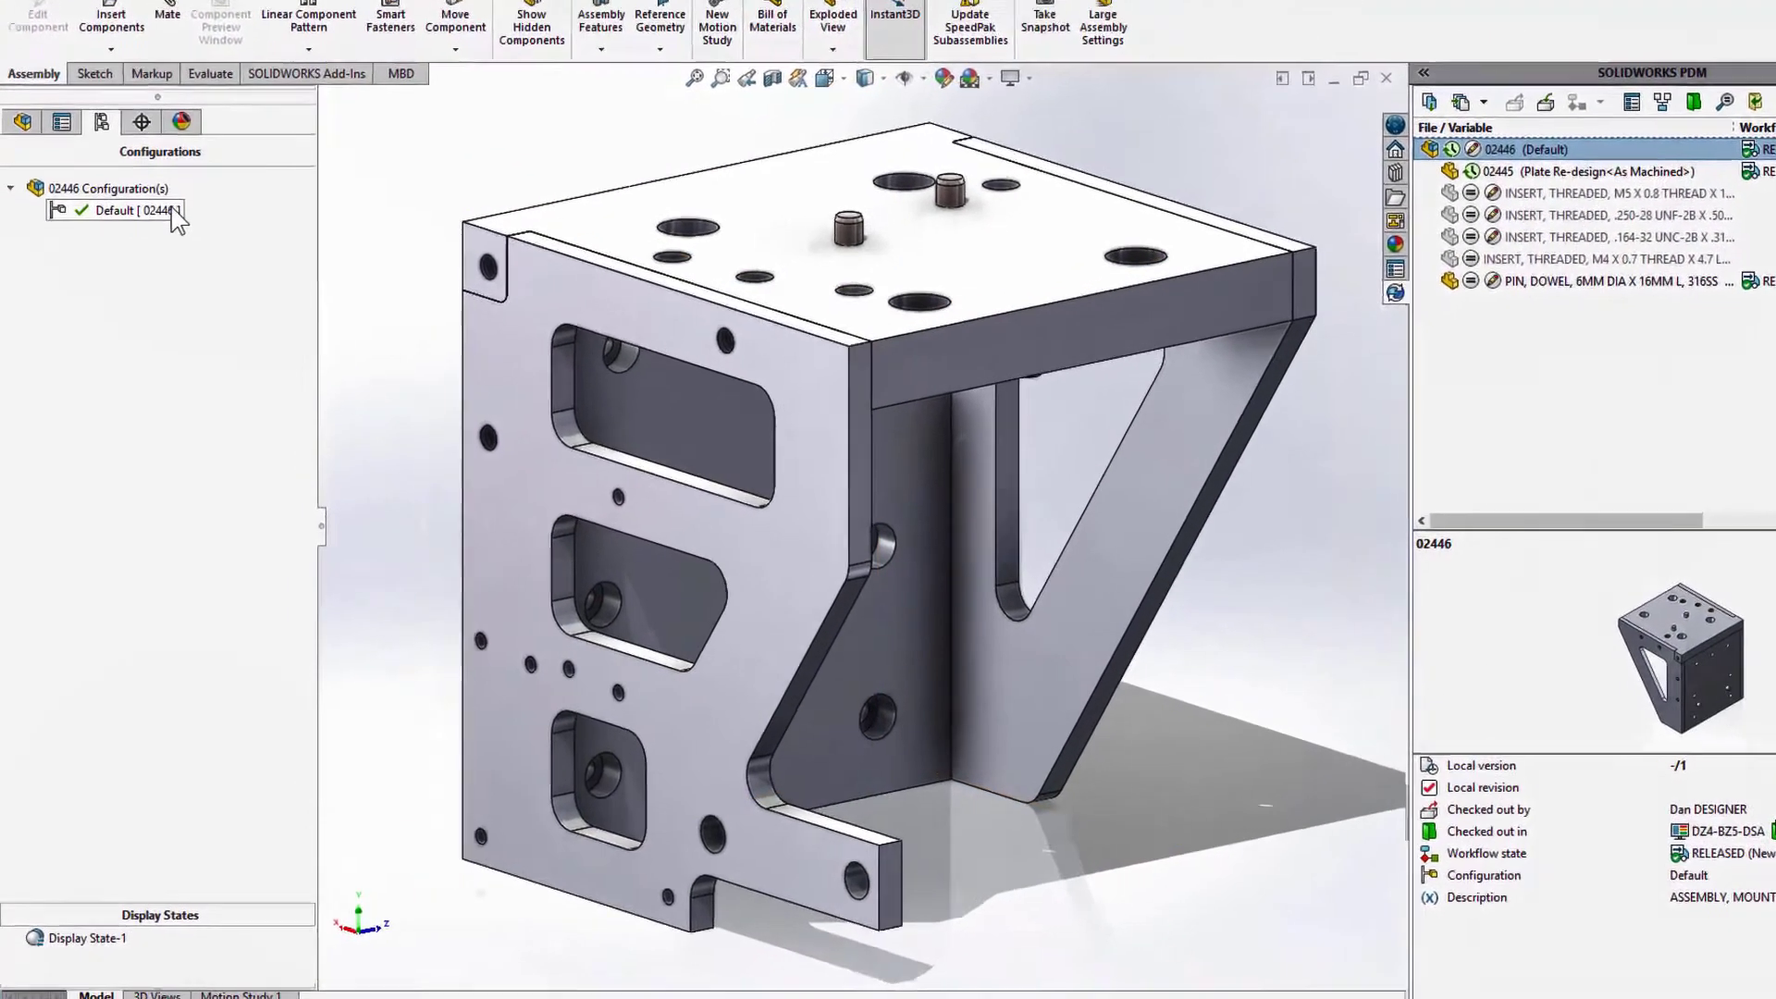
pyautogui.rightClick(130, 237)
pyautogui.click(329, 323)
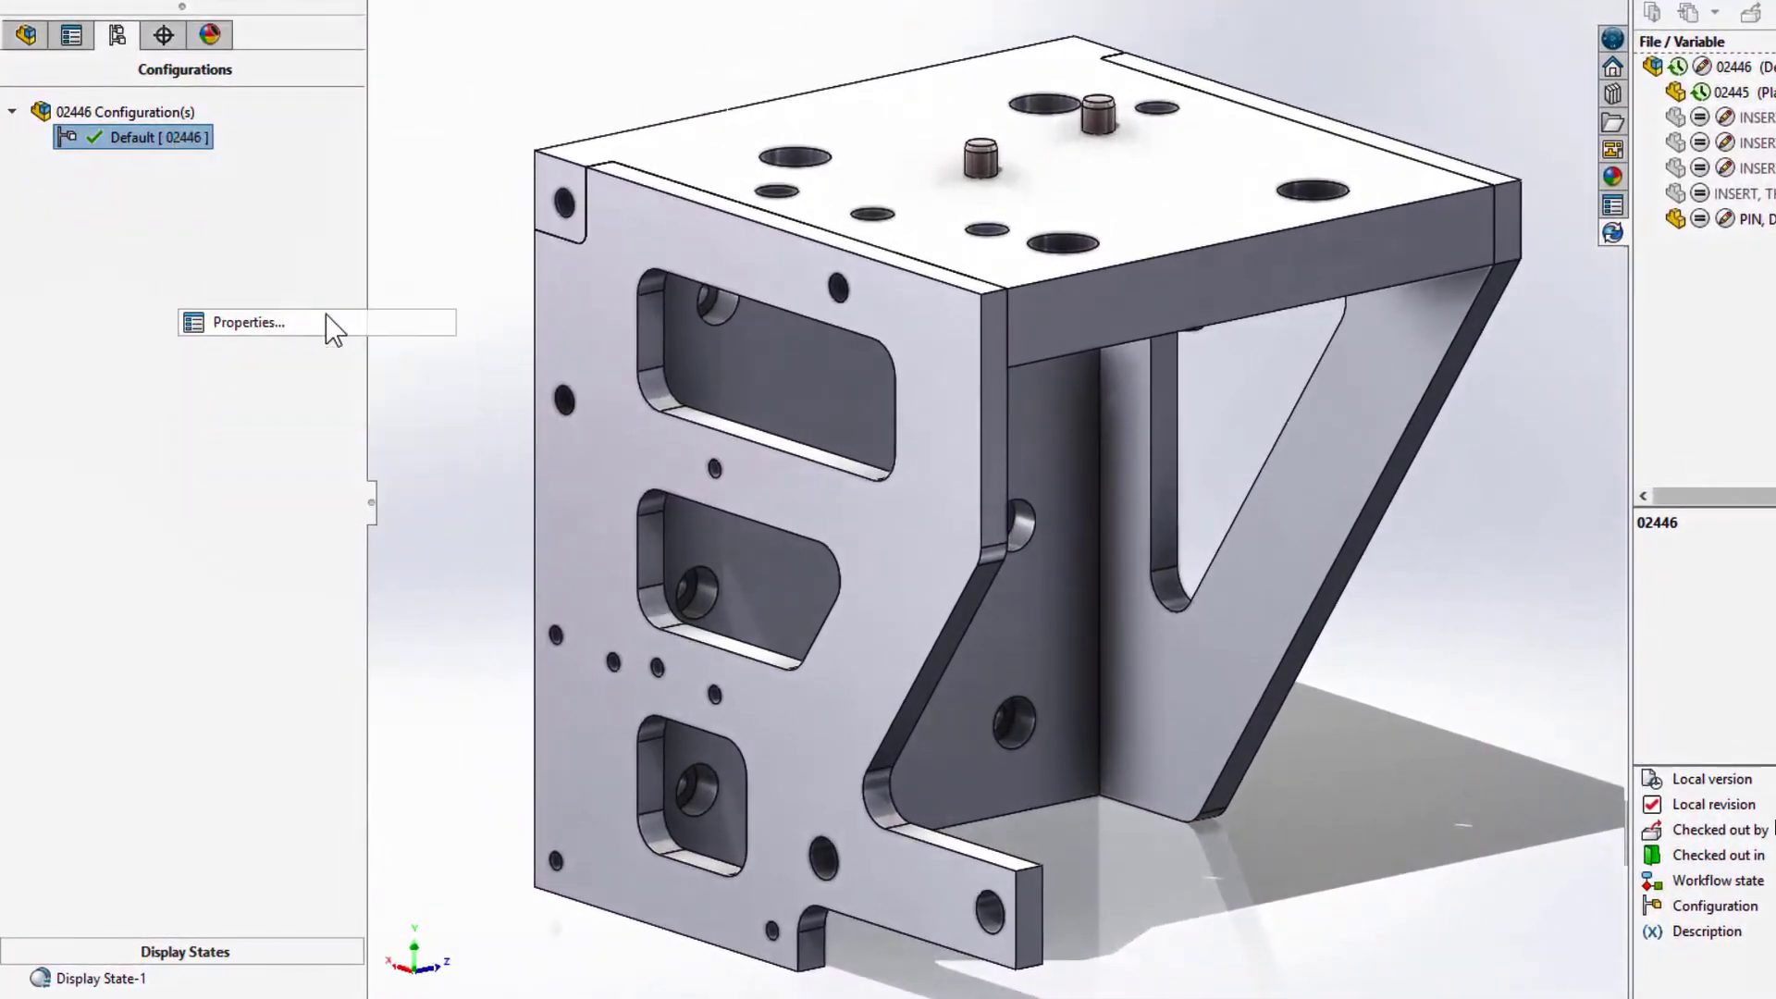
pyautogui.click(55, 644)
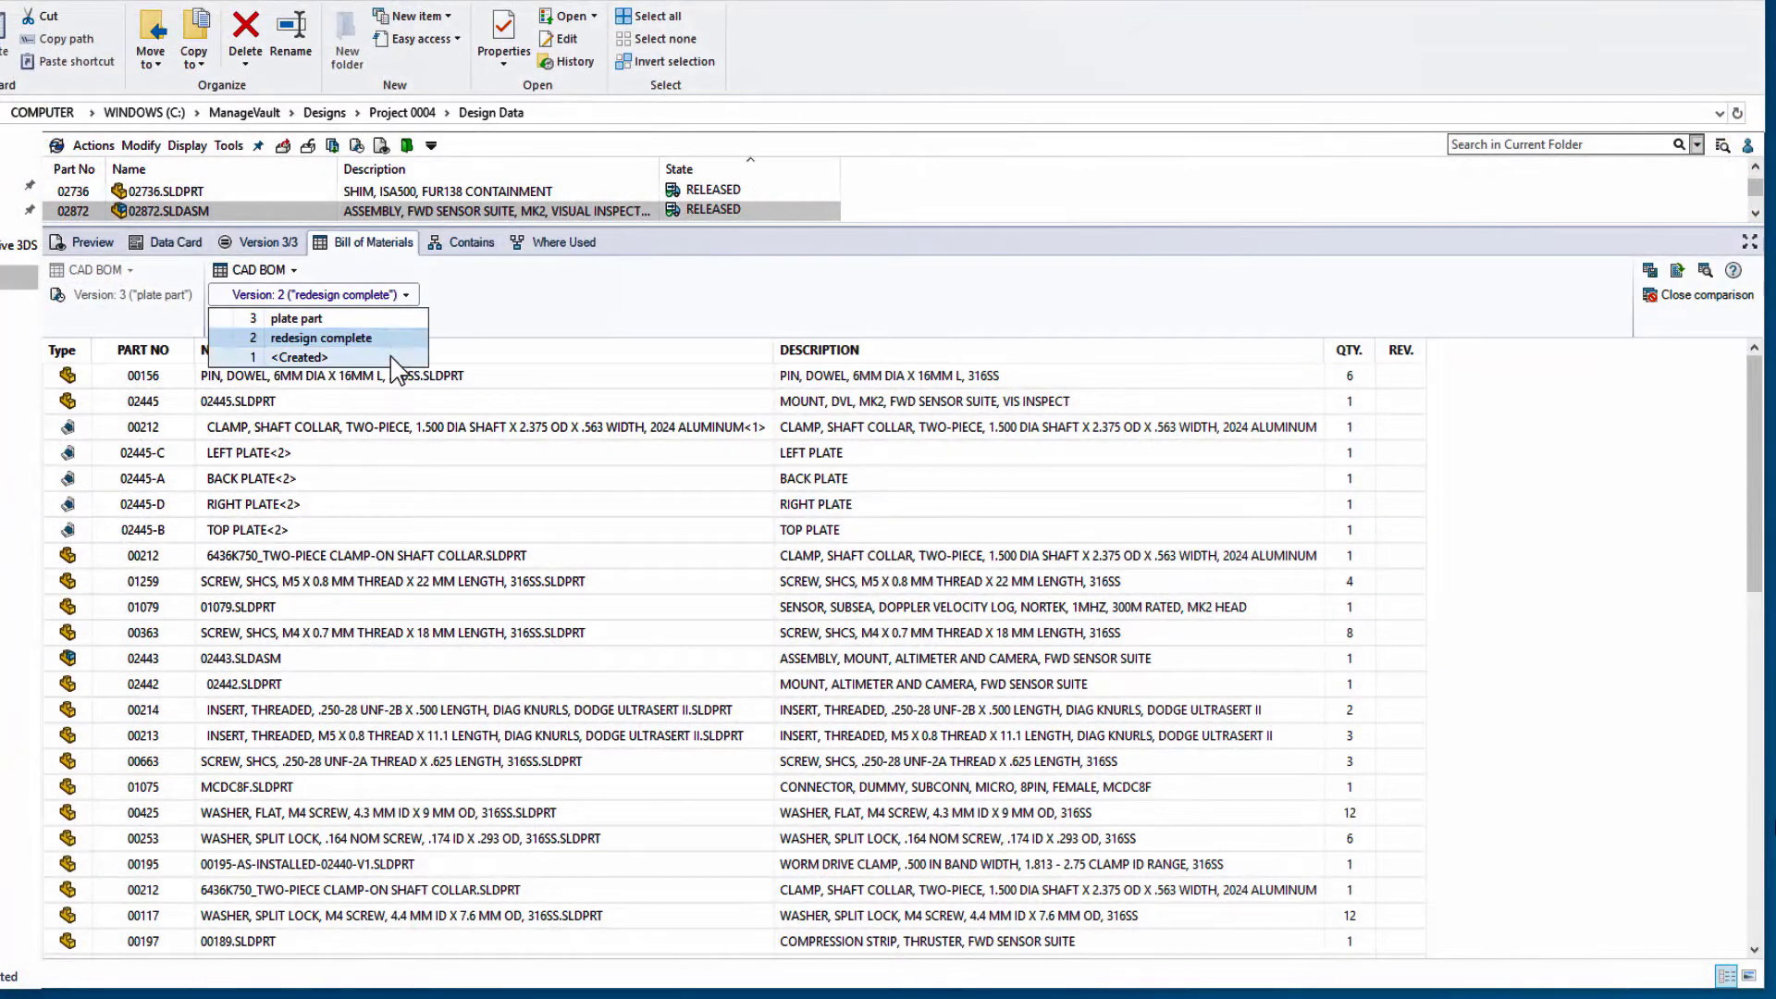
# - Close the BOM version list and review the CAD BOM cut-list setting
pyautogui.click(390, 357)
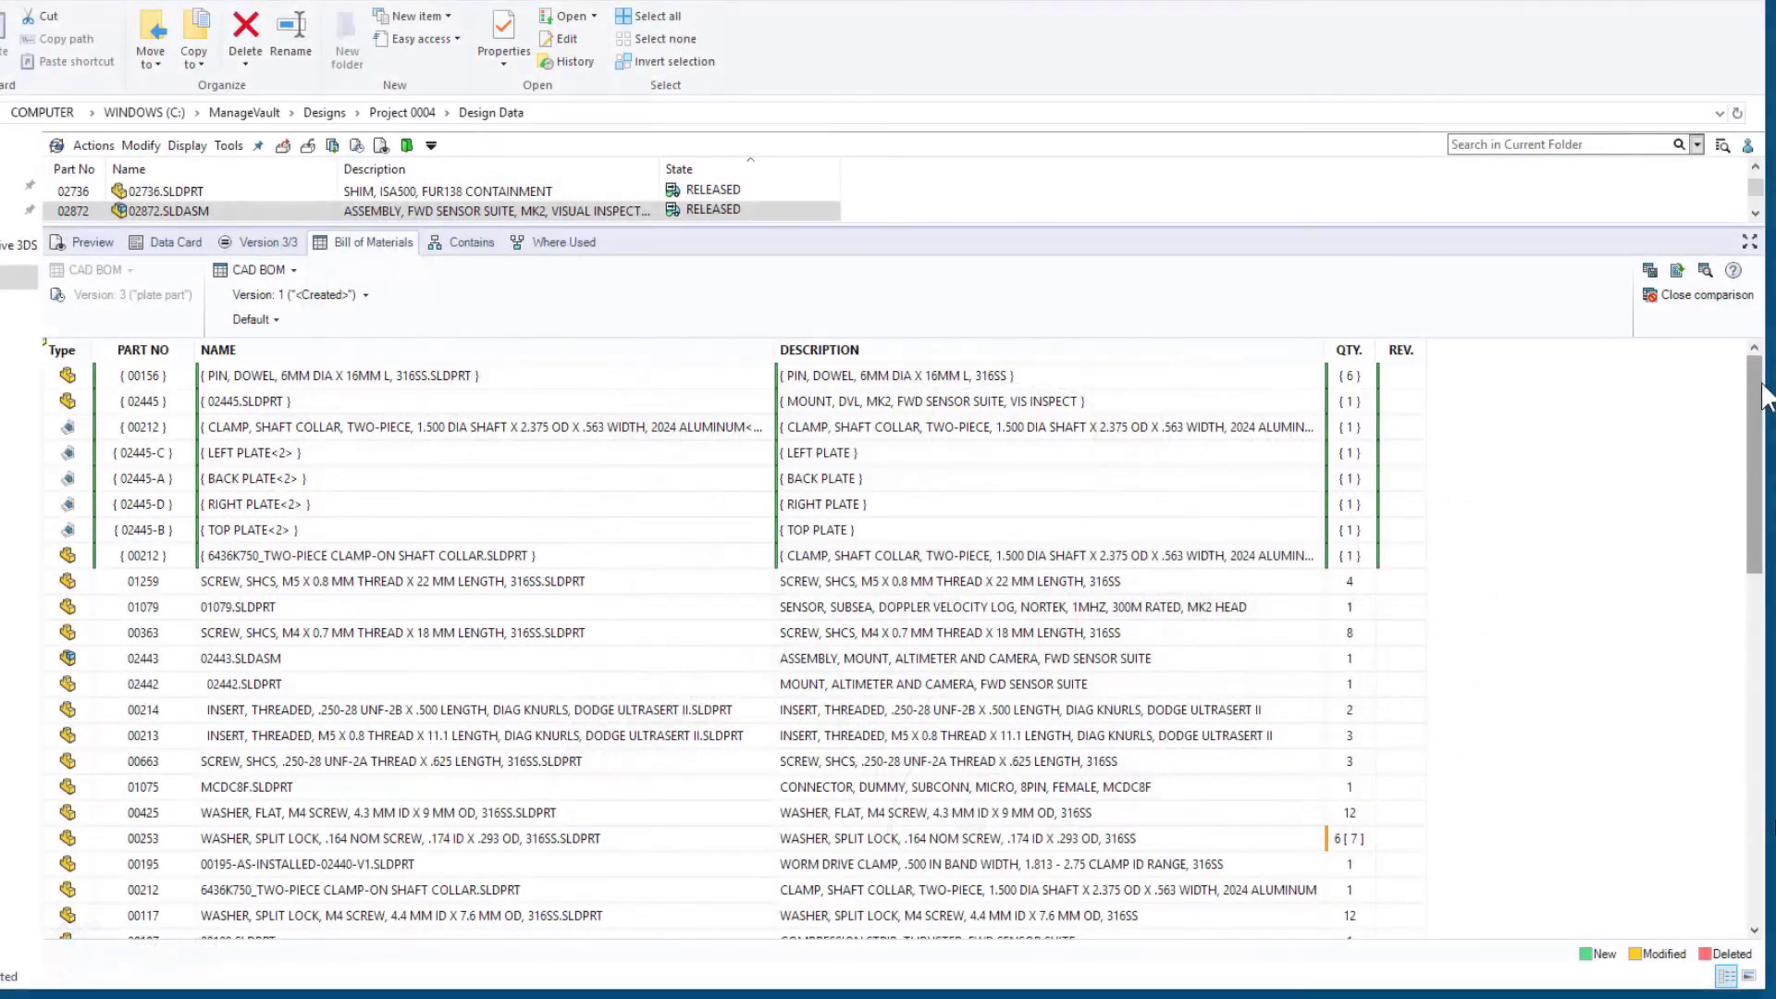
pyautogui.moveTo(1762, 398)
pyautogui.mouseDown()
pyautogui.moveTo(1759, 479)
pyautogui.moveTo(1757, 404)
pyautogui.mouseUp()
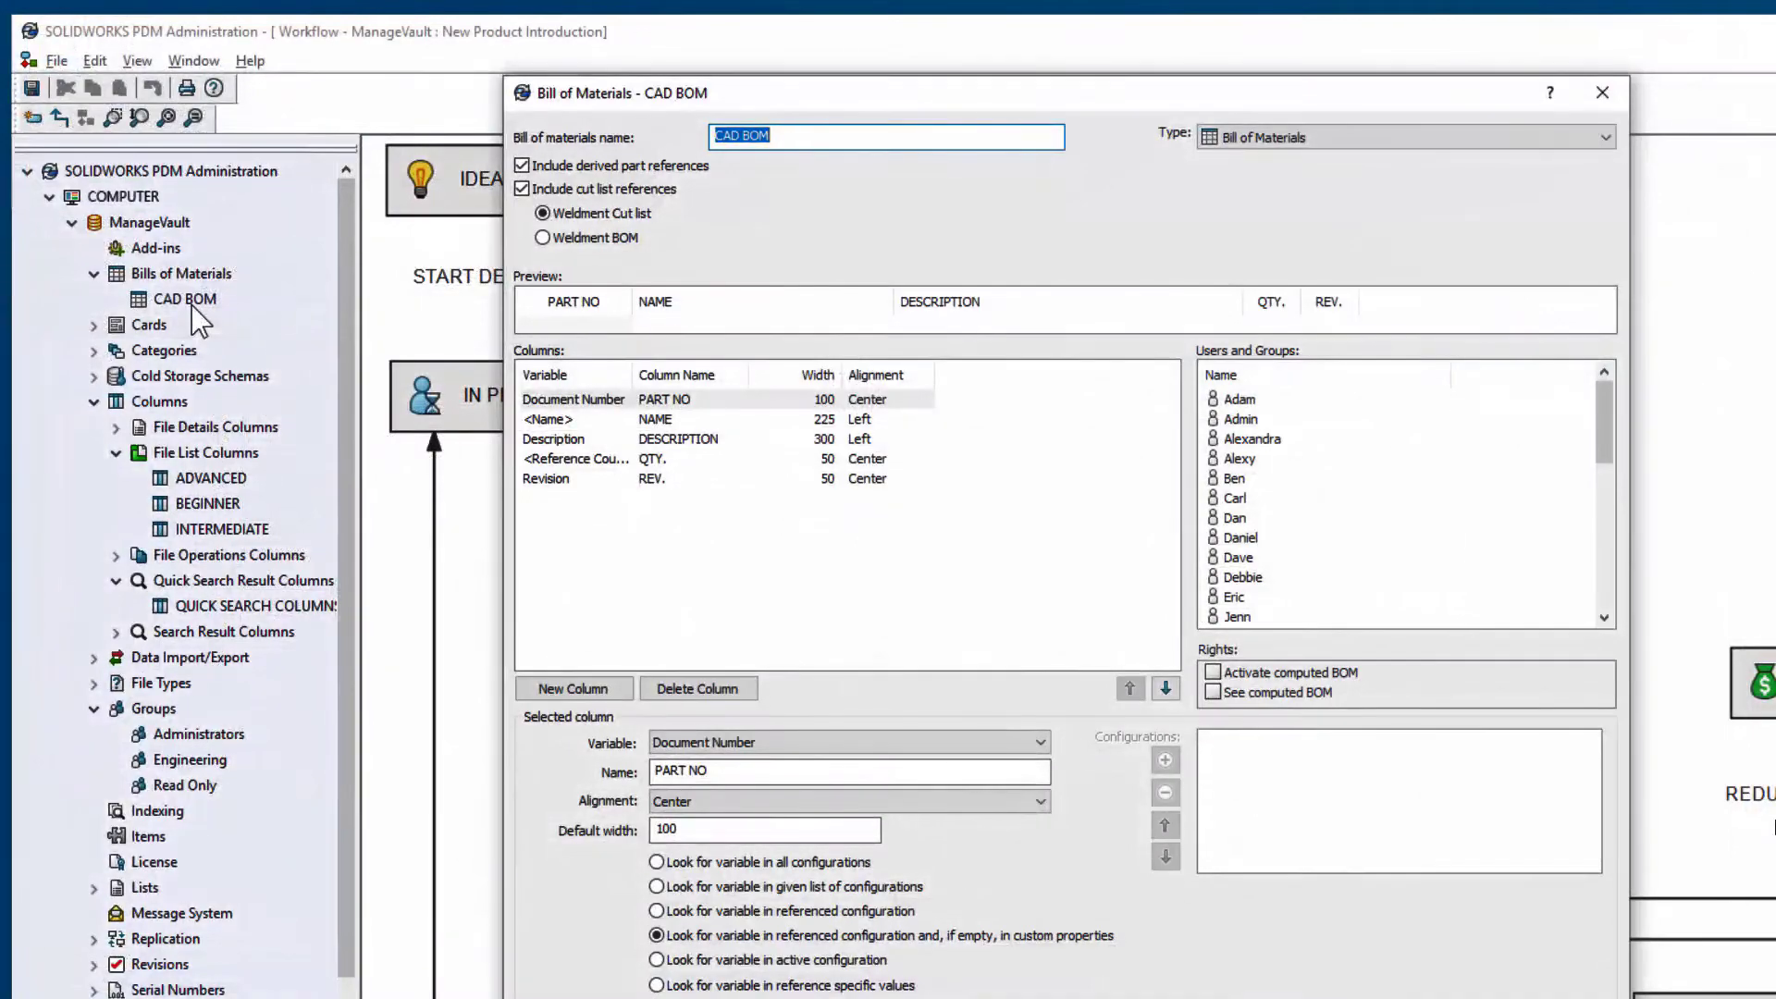
pyautogui.click(653, 226)
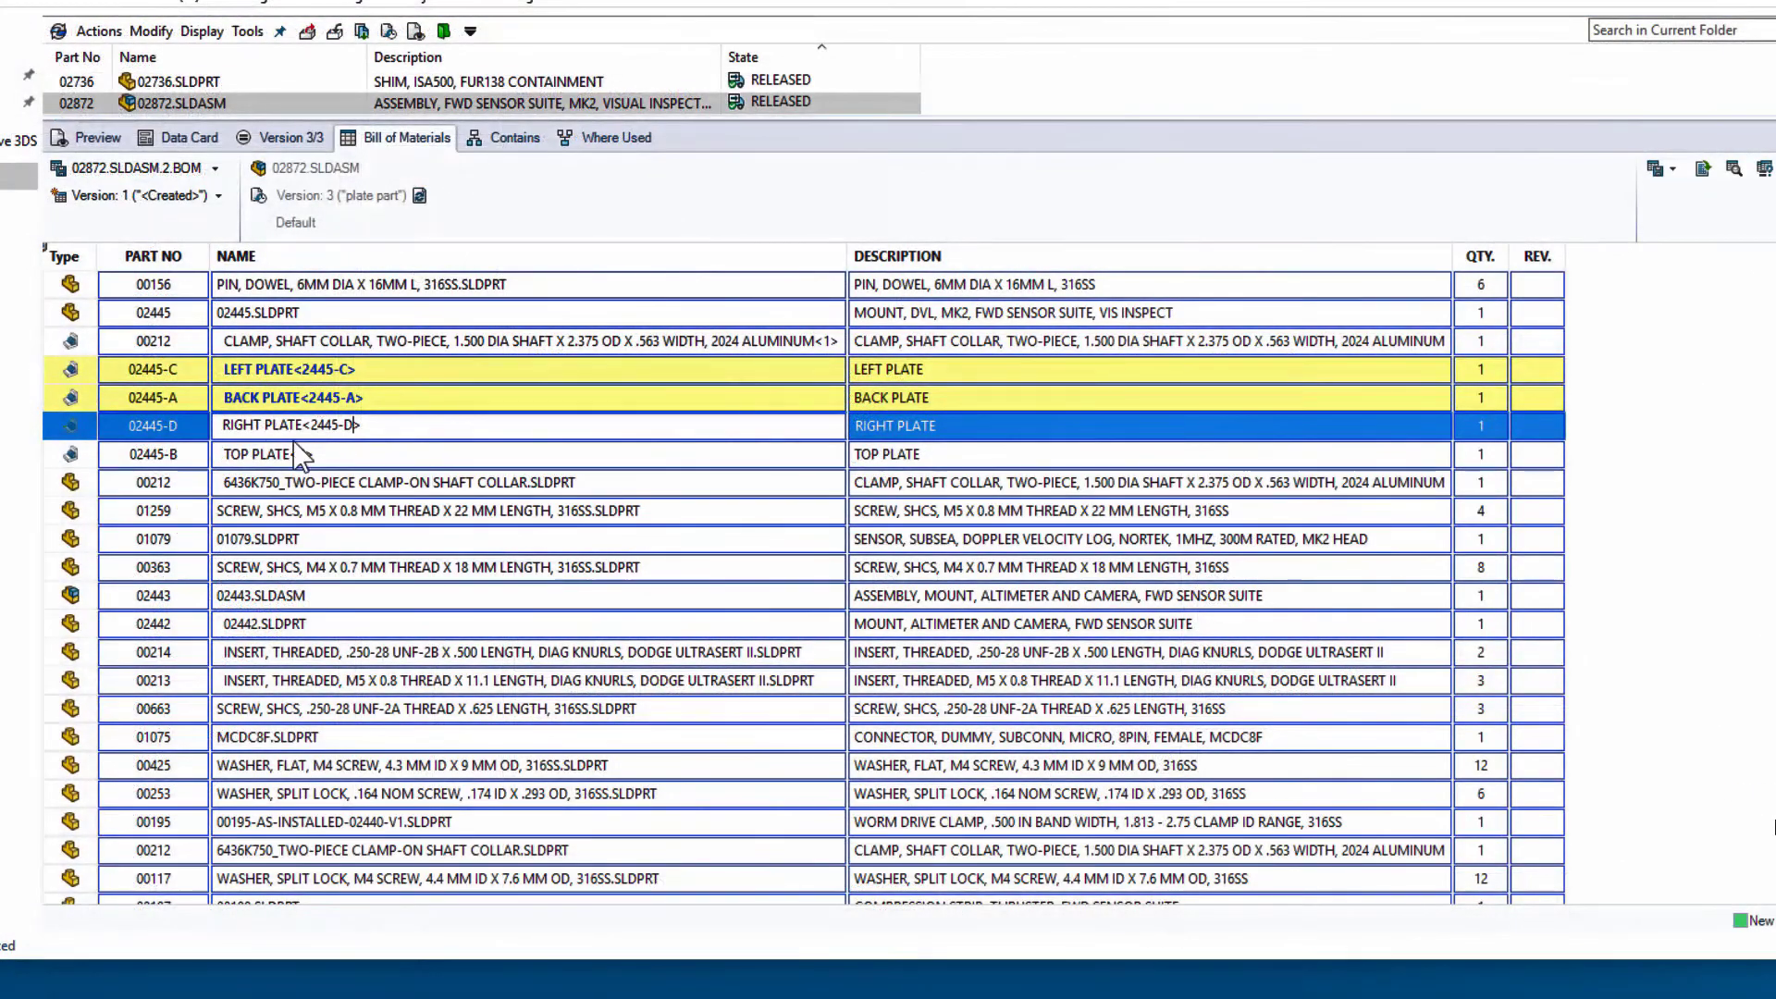
# - Rename the TOP PLATE entry in the 02872 BOM to TOP PLATE<2445-B>
pyautogui.click(308, 453)
pyautogui.write('<2445-B>')
pyautogui.click(363, 482)
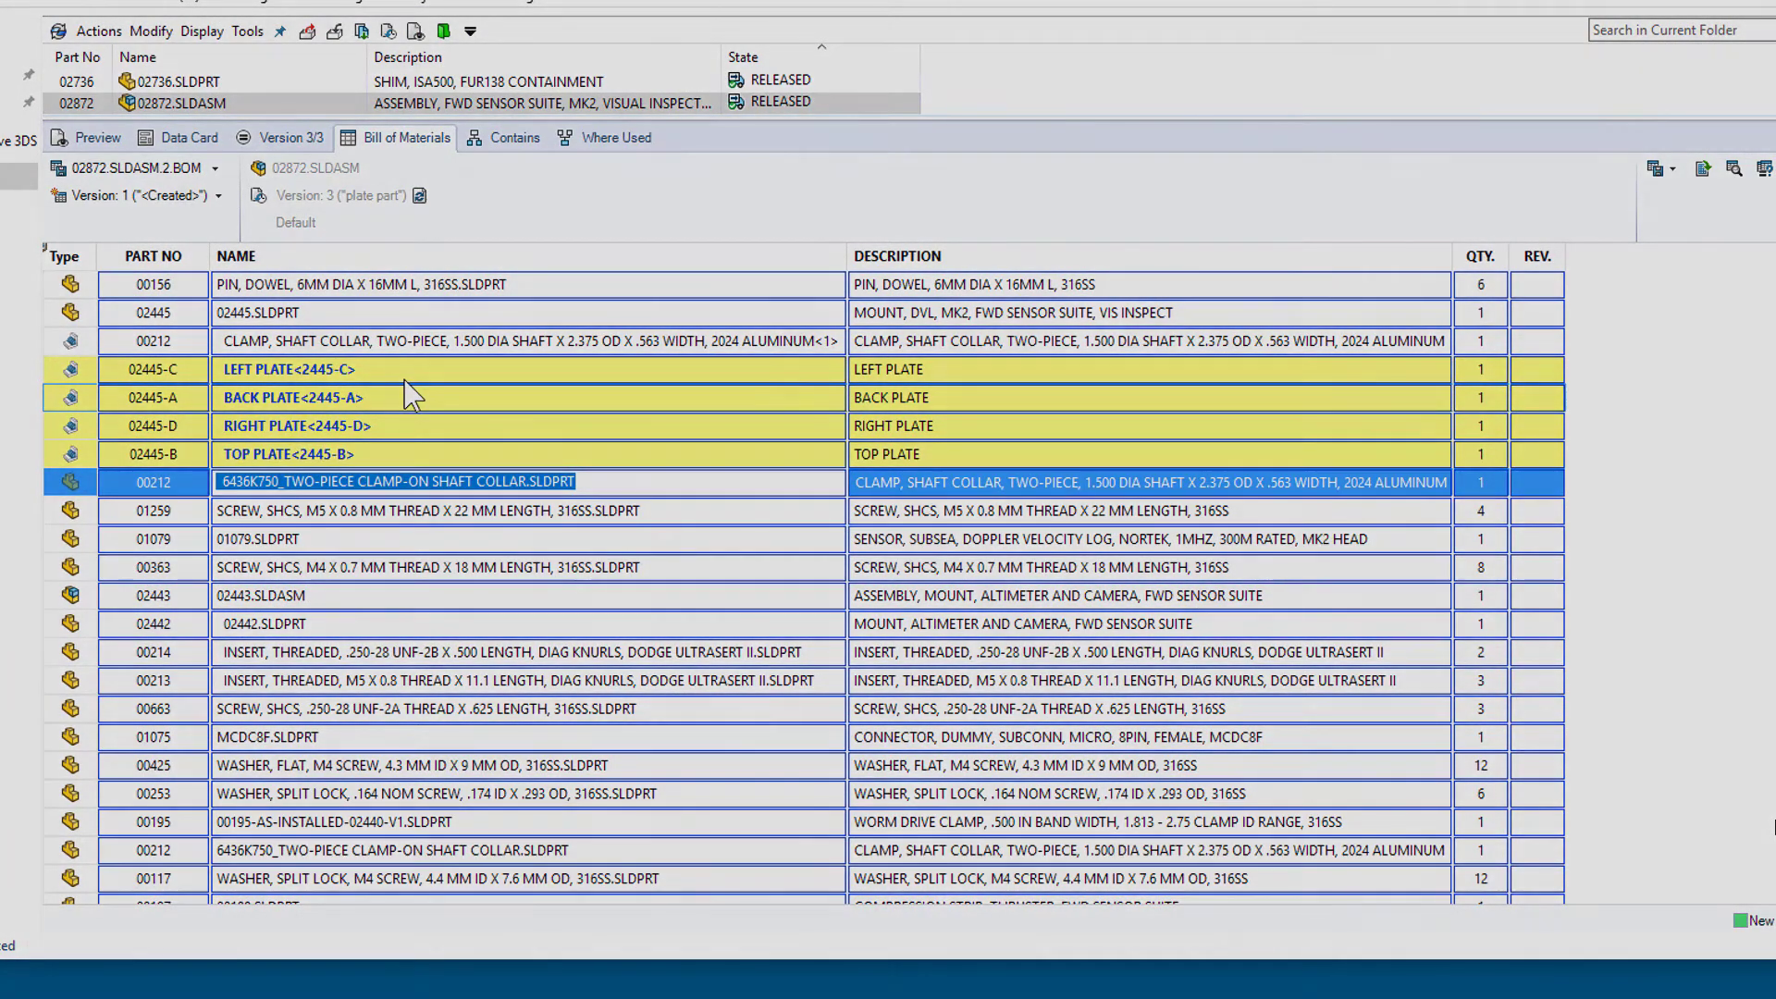